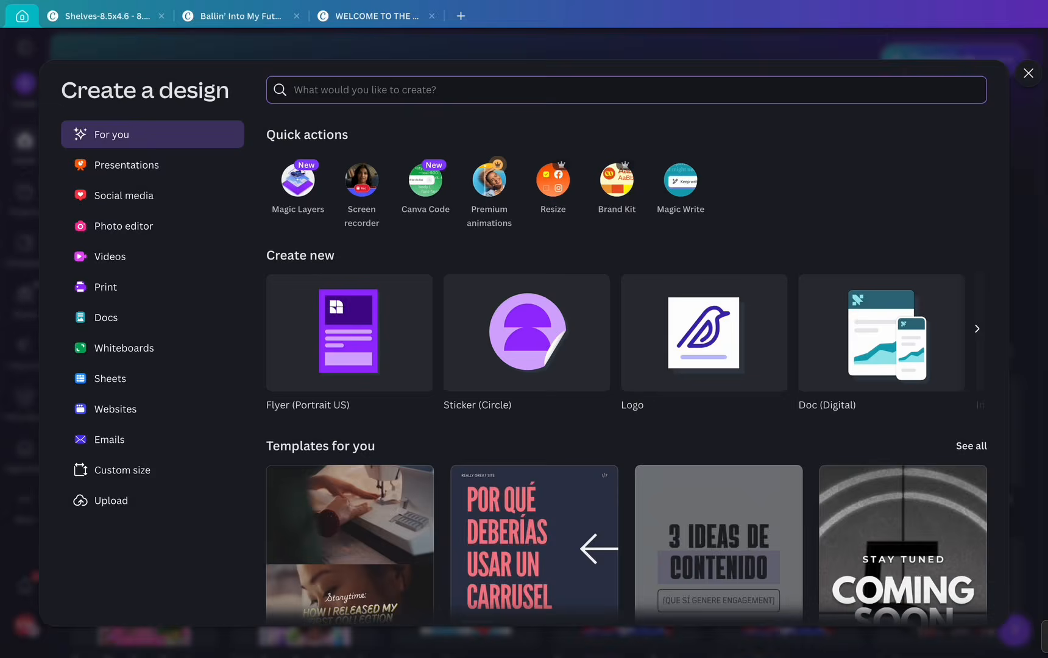
# Create a new custom-size design 8.5 in wide and 11 in high.
pyautogui.click(122, 470)
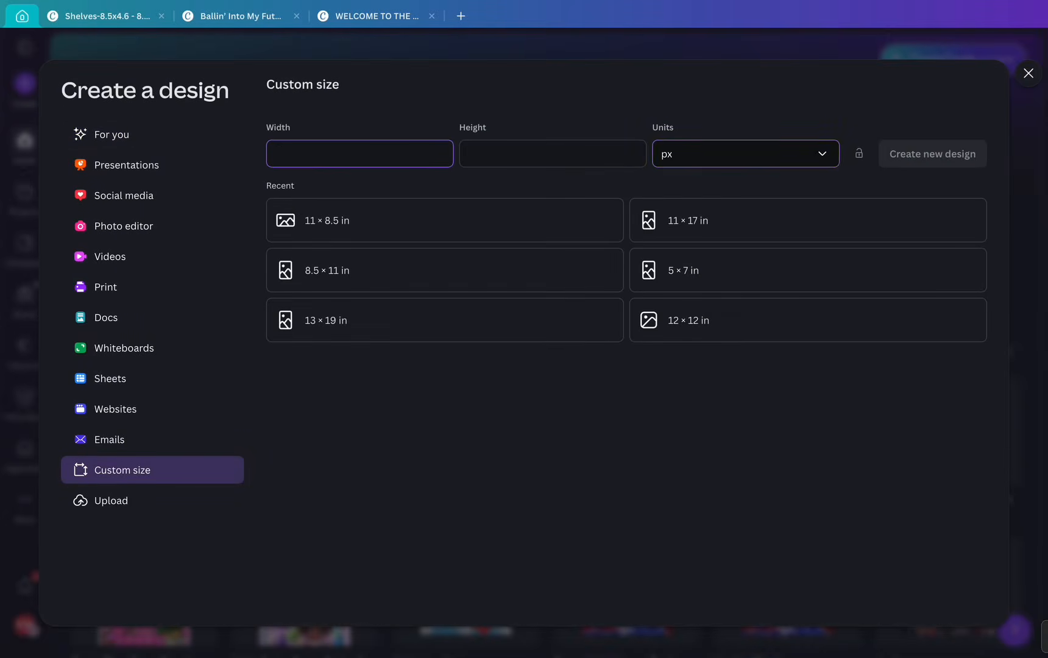
pyautogui.click(746, 153)
pyautogui.click(719, 220)
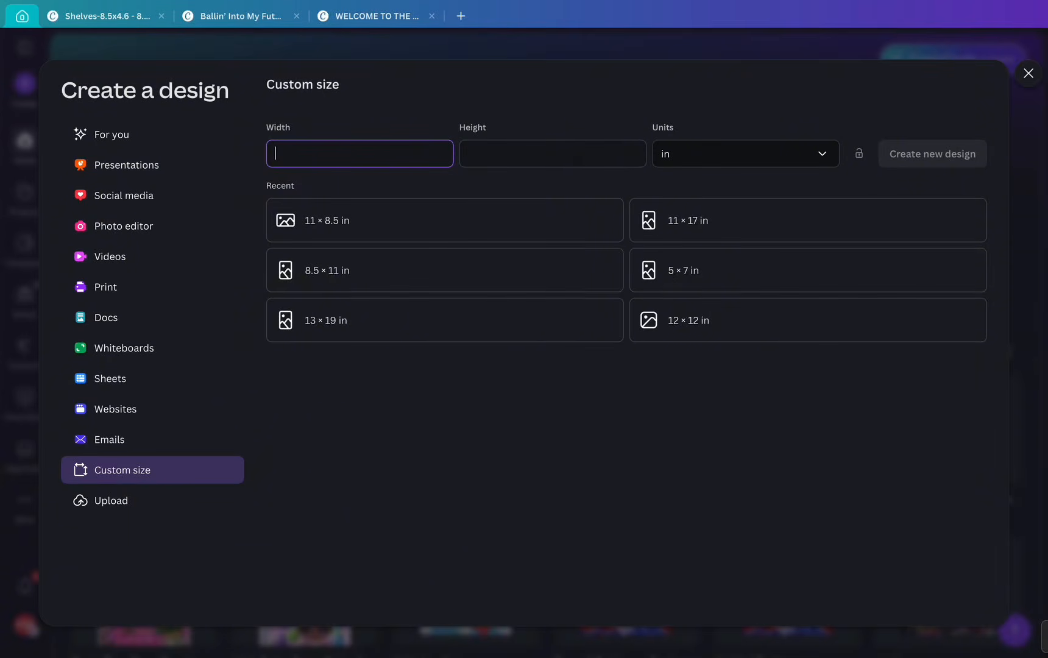
pyautogui.write('8.5')
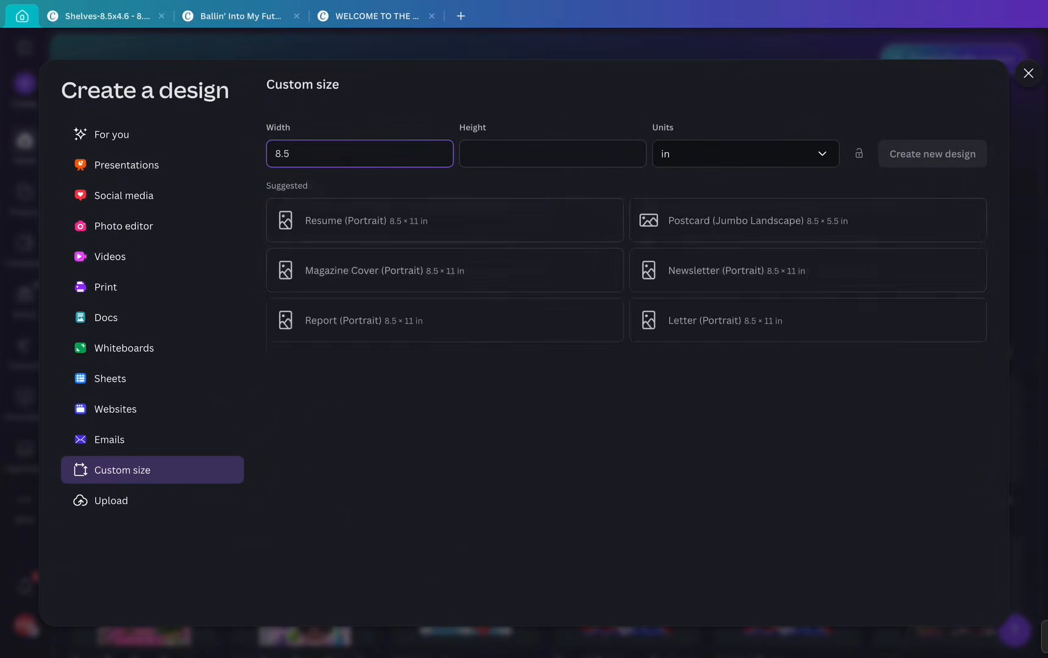
pyautogui.press('Tab')
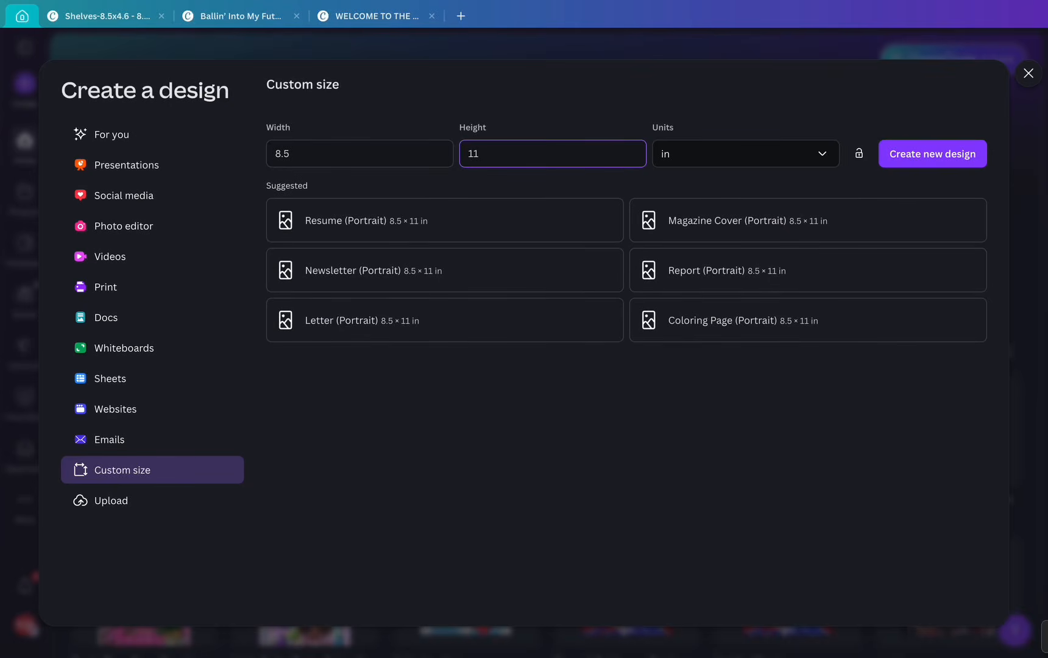
pyautogui.click(932, 154)
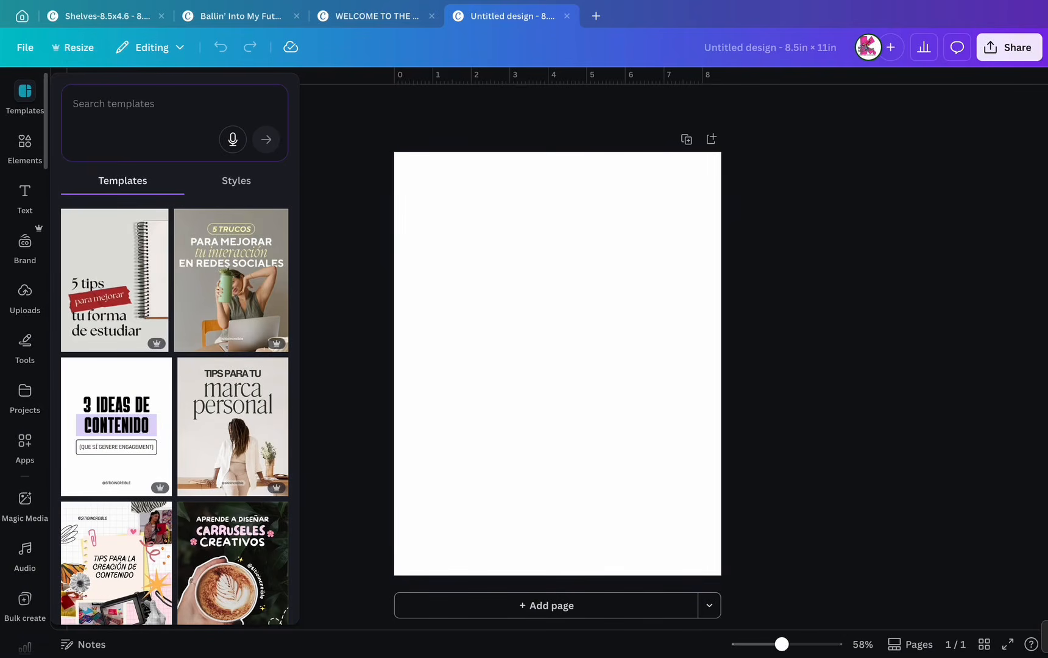
# Add a basic square frame and enlarge it to span the full page width.
pyautogui.click(25, 148)
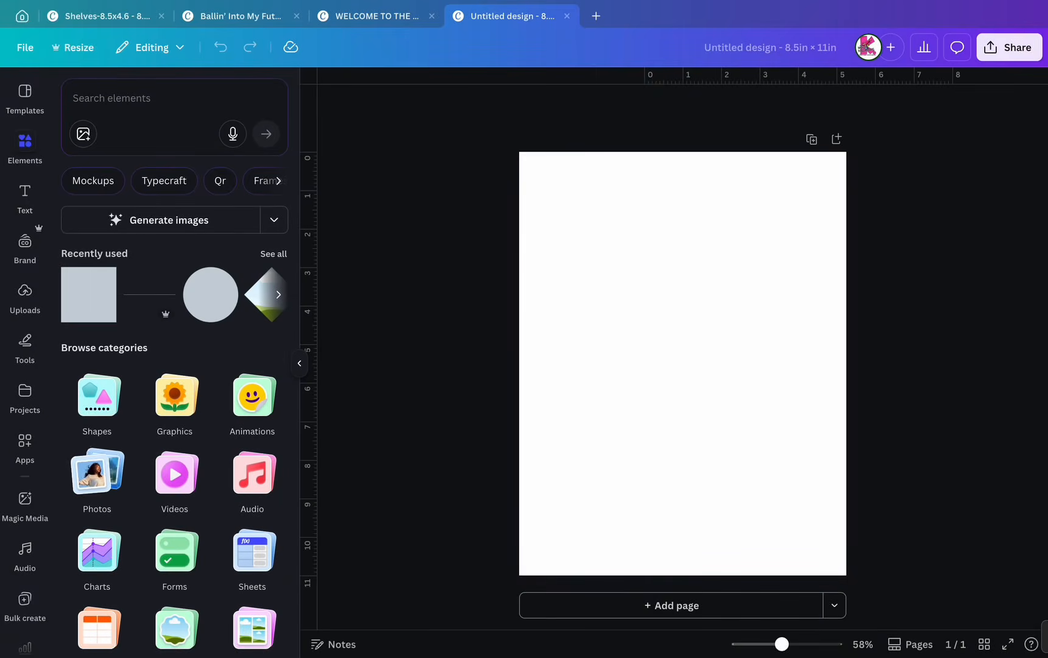
pyautogui.click(265, 180)
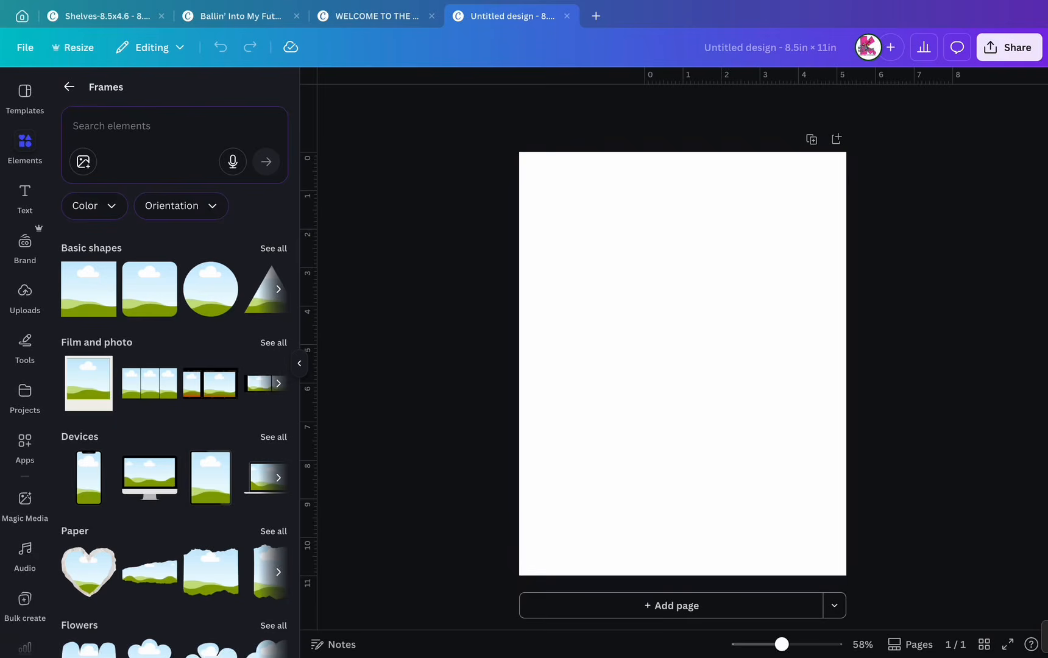
pyautogui.click(85, 292)
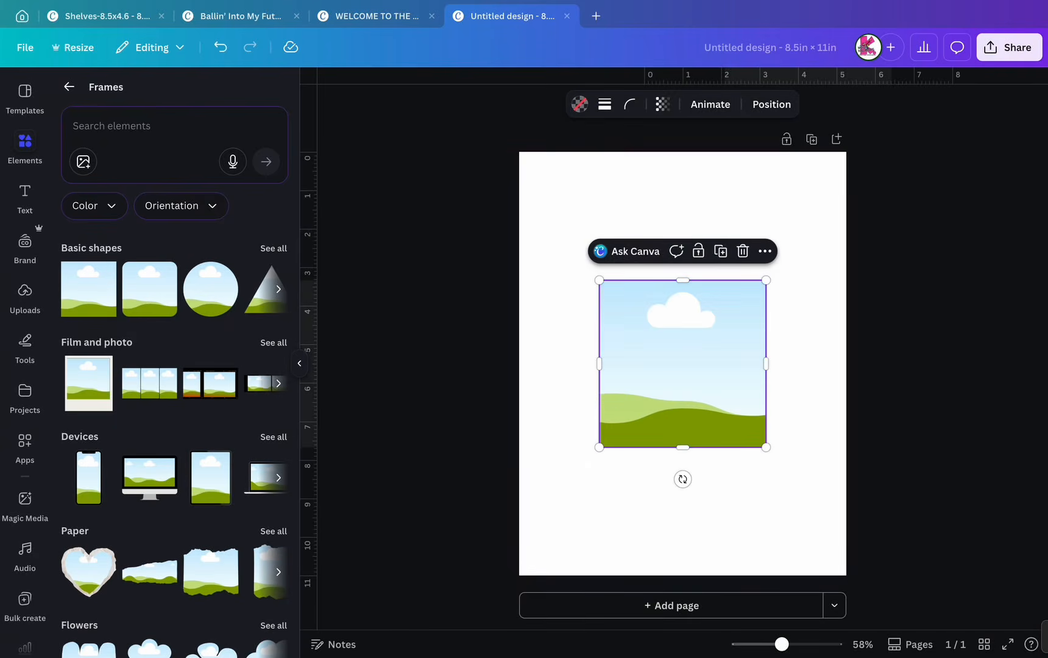
pyautogui.moveTo(683, 364); pyautogui.dragTo(602, 291)
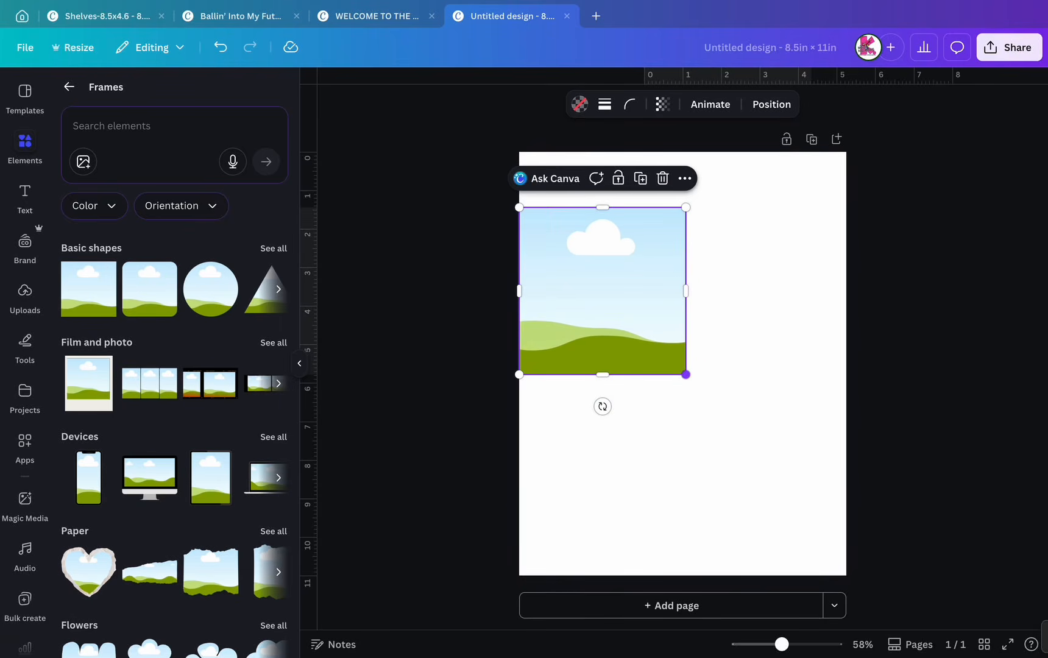
pyautogui.moveTo(686, 375); pyautogui.dragTo(846, 535)
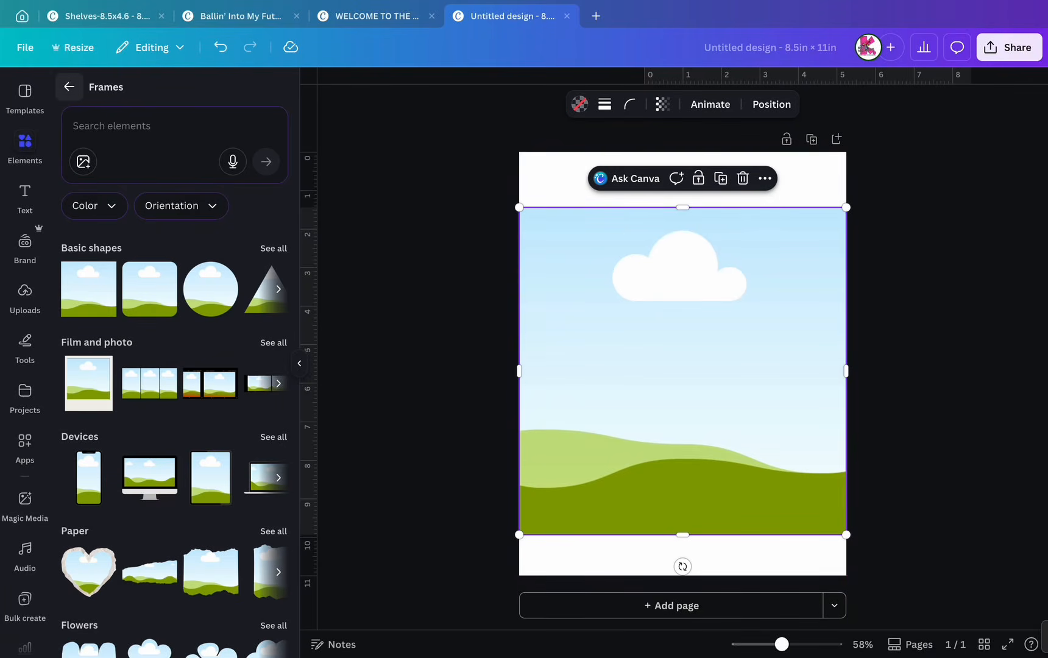
pyautogui.click(68, 87)
pyautogui.click(261, 295)
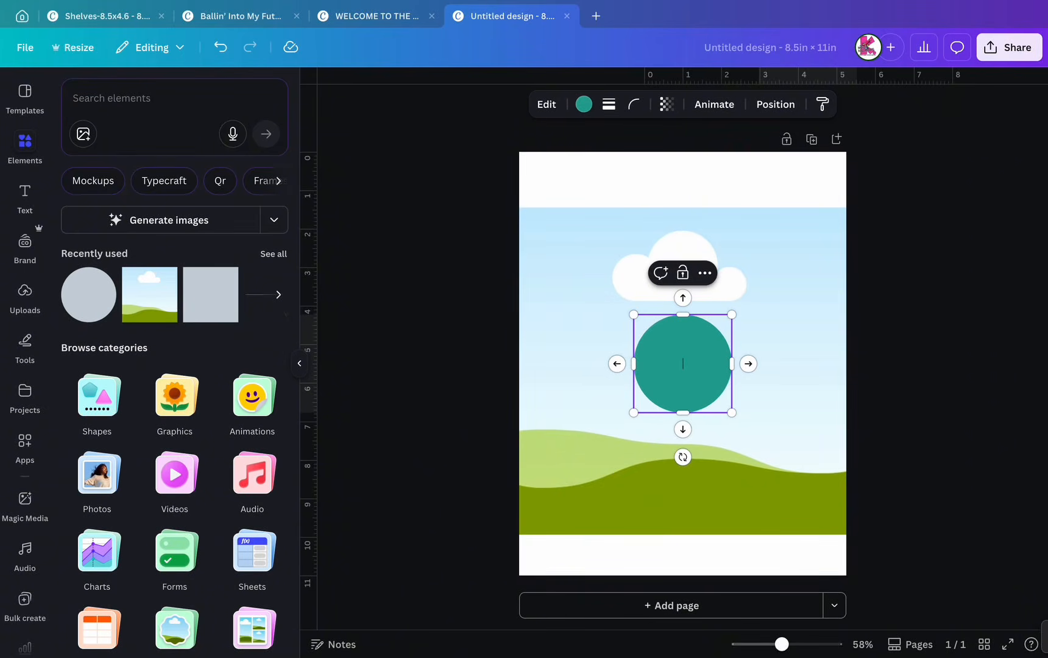
pyautogui.click(704, 273)
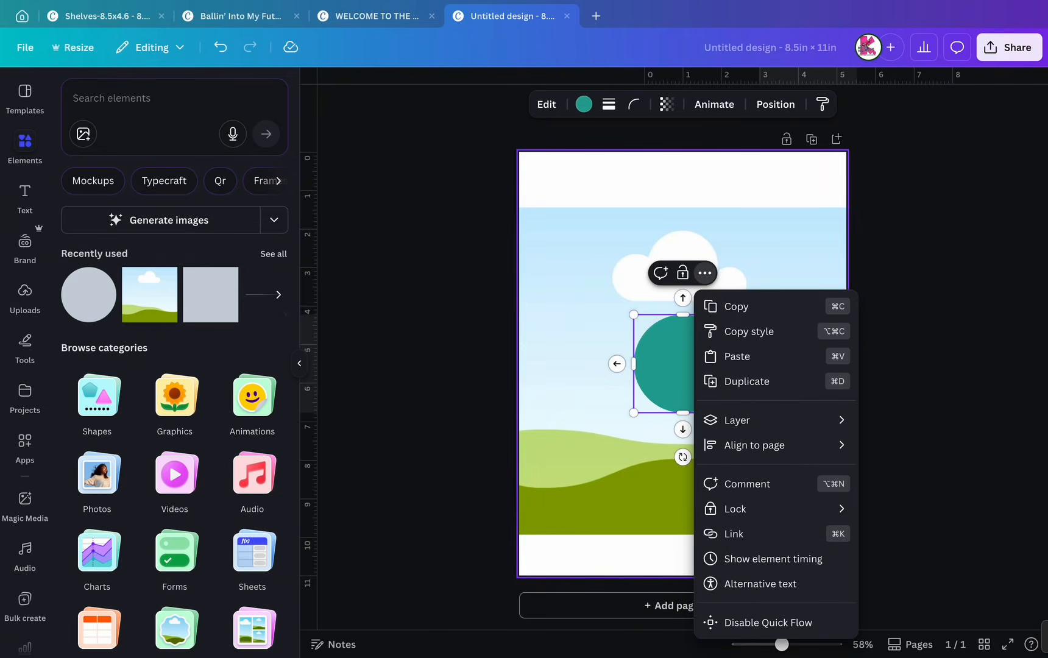
pyautogui.click(585, 365)
pyautogui.click(683, 363)
pyautogui.press('Delete')
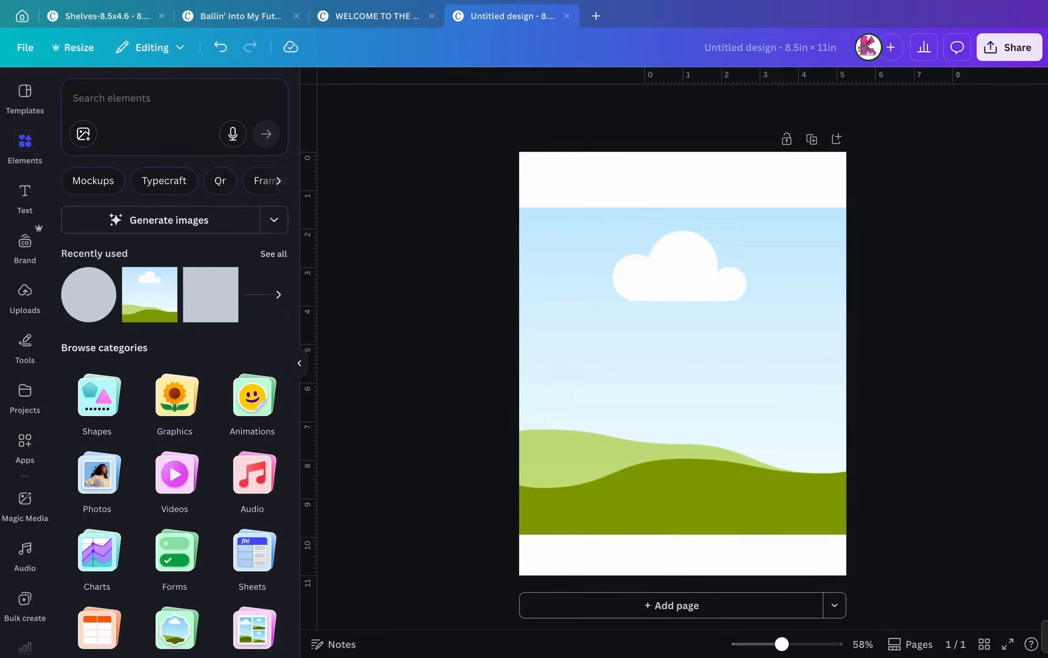
# Add a circle shape over the frame, shrink it to a small dot, color it white and center it on the page.
pyautogui.click(97, 396)
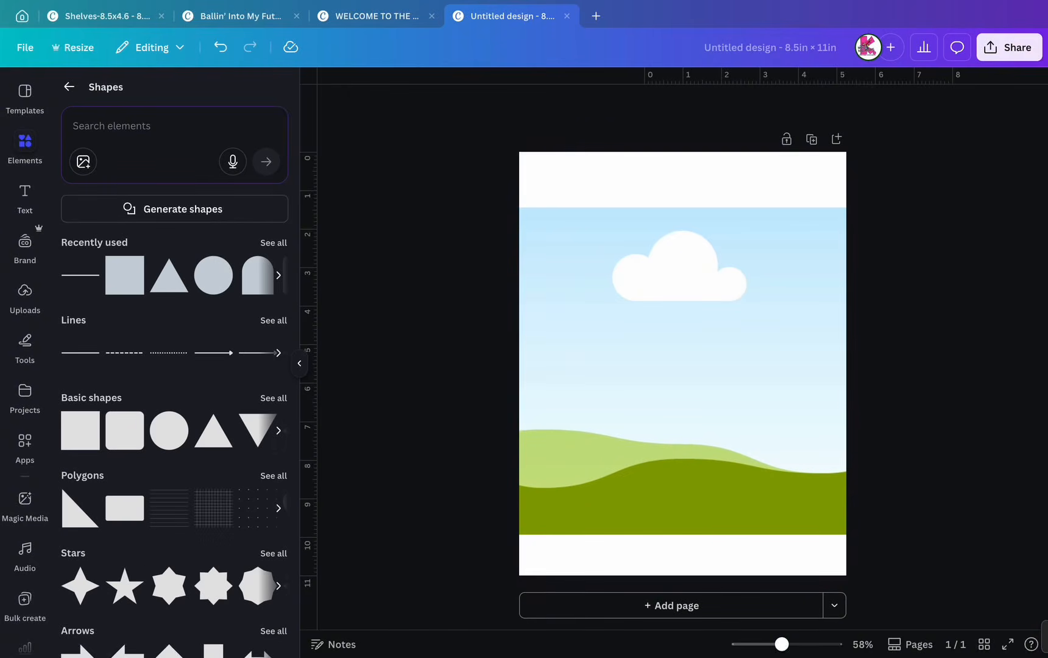
pyautogui.click(213, 275)
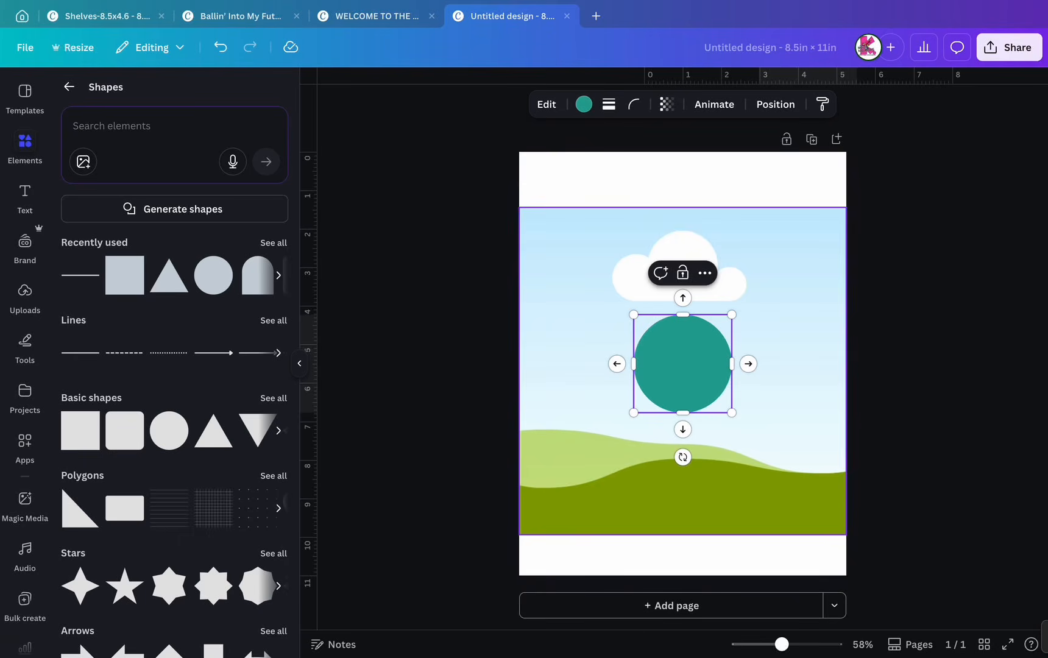
pyautogui.moveTo(633, 412); pyautogui.dragTo(701, 344)
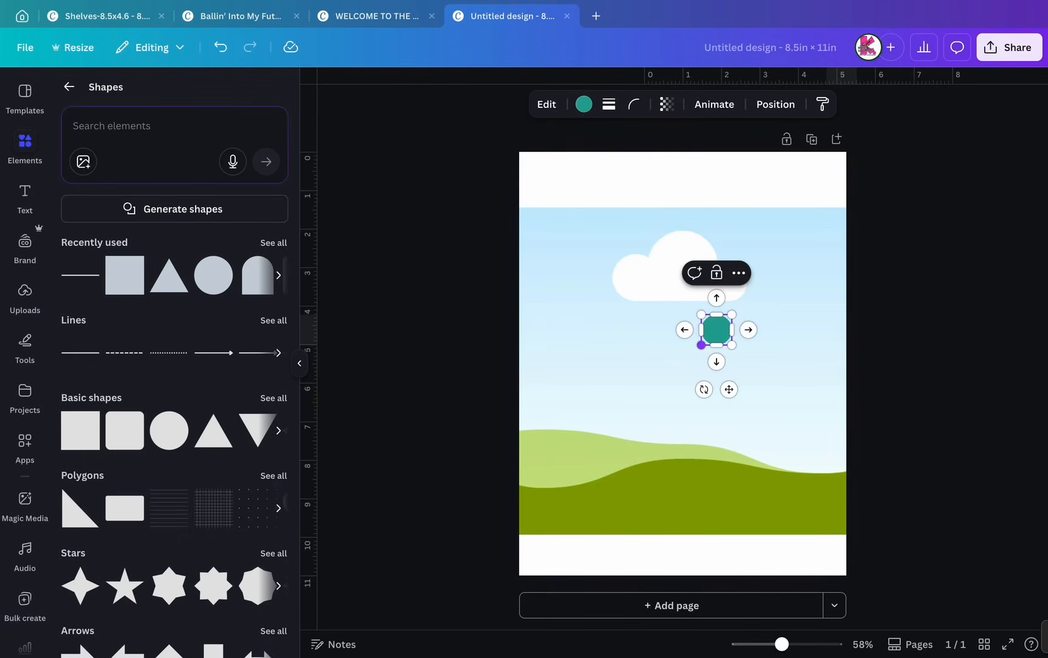
pyautogui.click(583, 104)
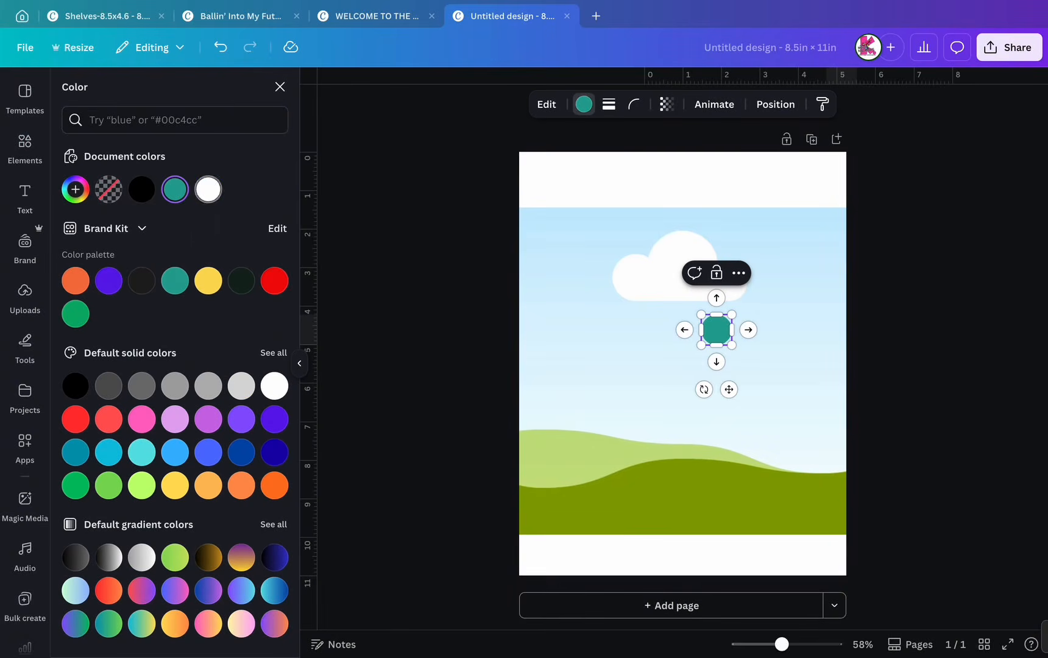
pyautogui.click(208, 190)
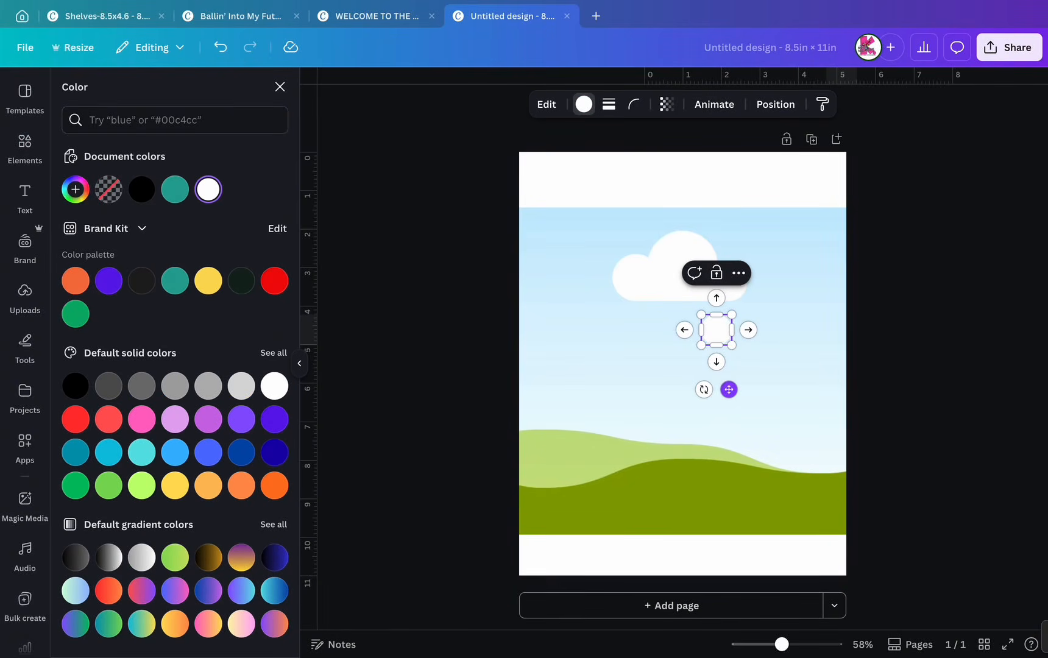
pyautogui.moveTo(729, 389); pyautogui.dragTo(695, 423)
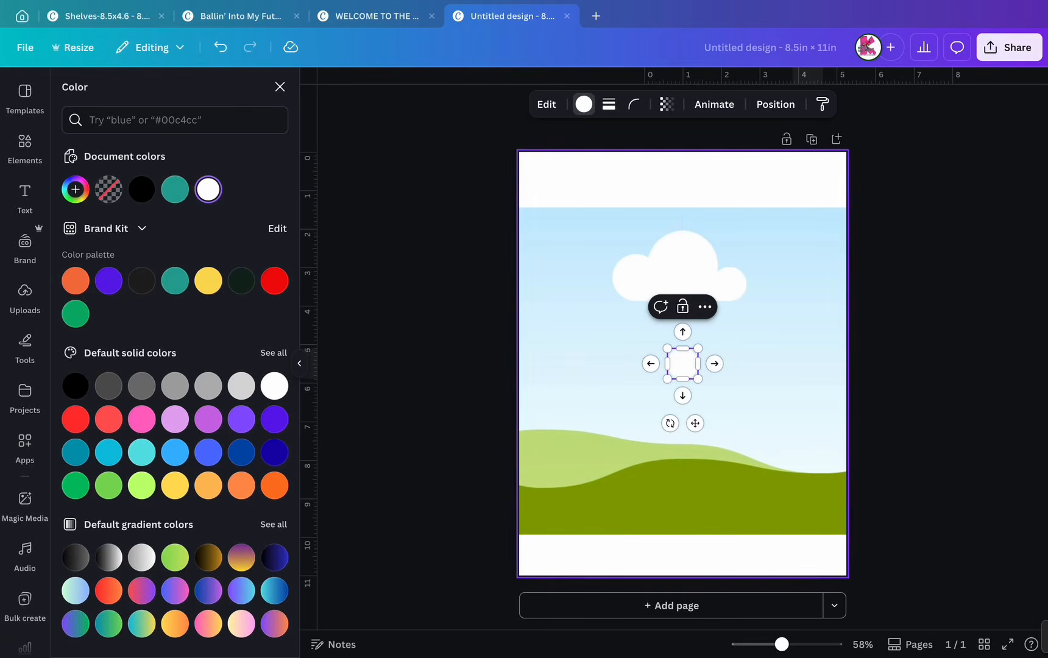
pyautogui.click(701, 555)
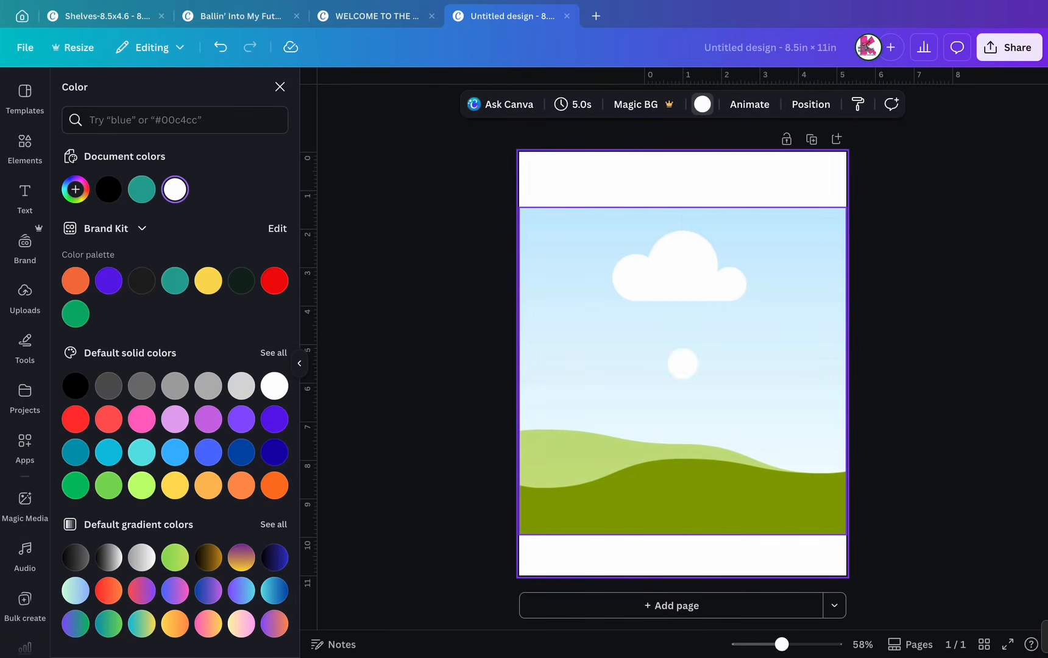
pyautogui.click(694, 427)
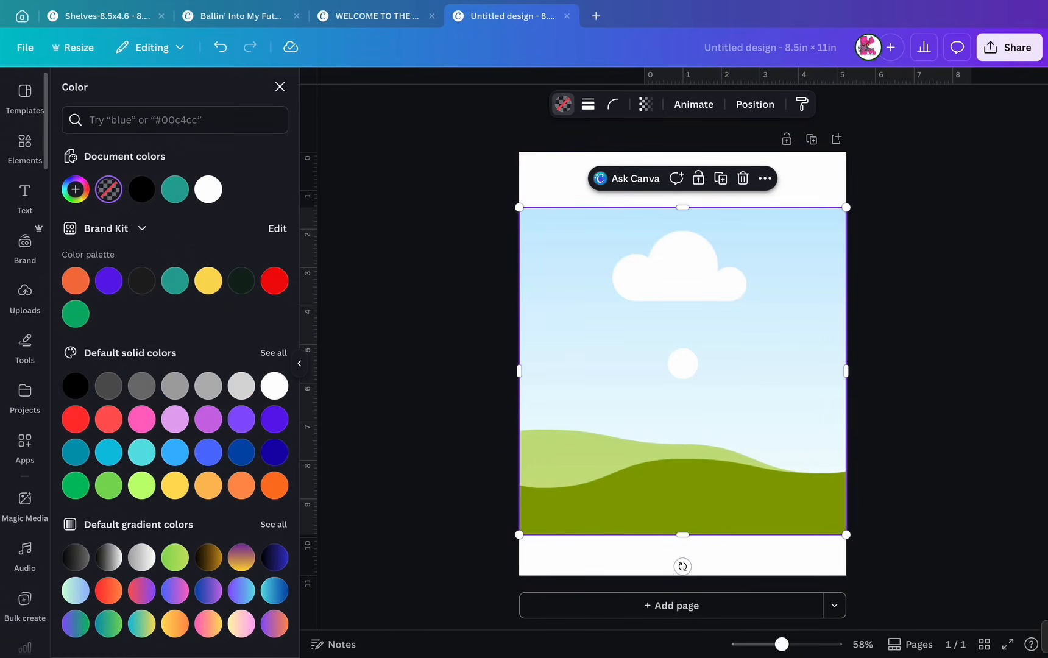
# Search the elements for "line" and add the first thin horizontal line graphic to the page.
pyautogui.click(25, 148)
pyautogui.click(68, 87)
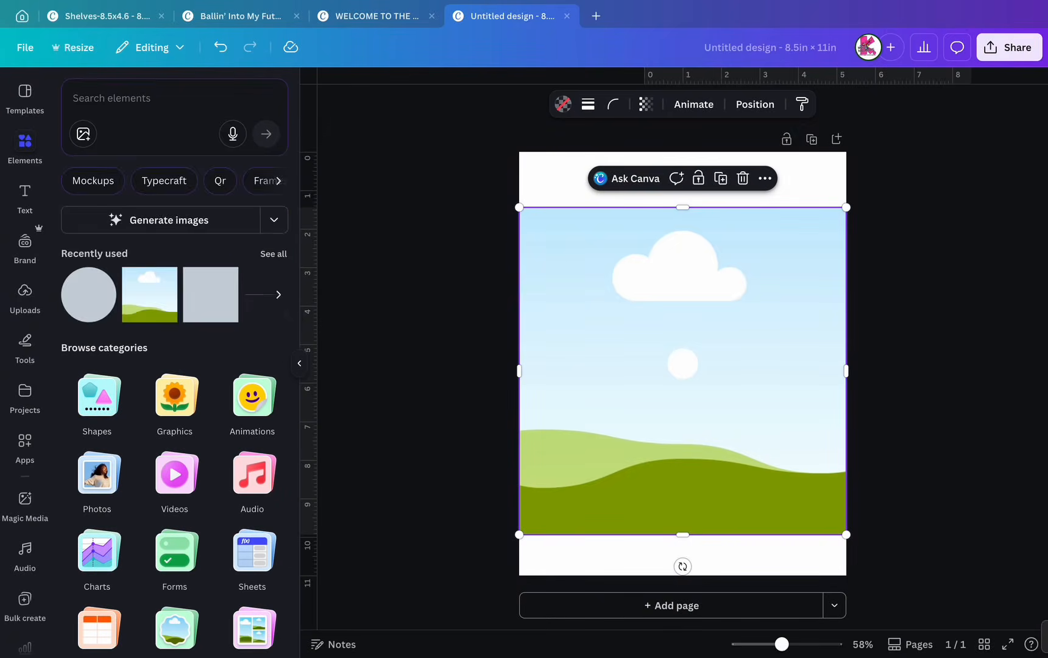
pyautogui.click(122, 98)
pyautogui.write('line')
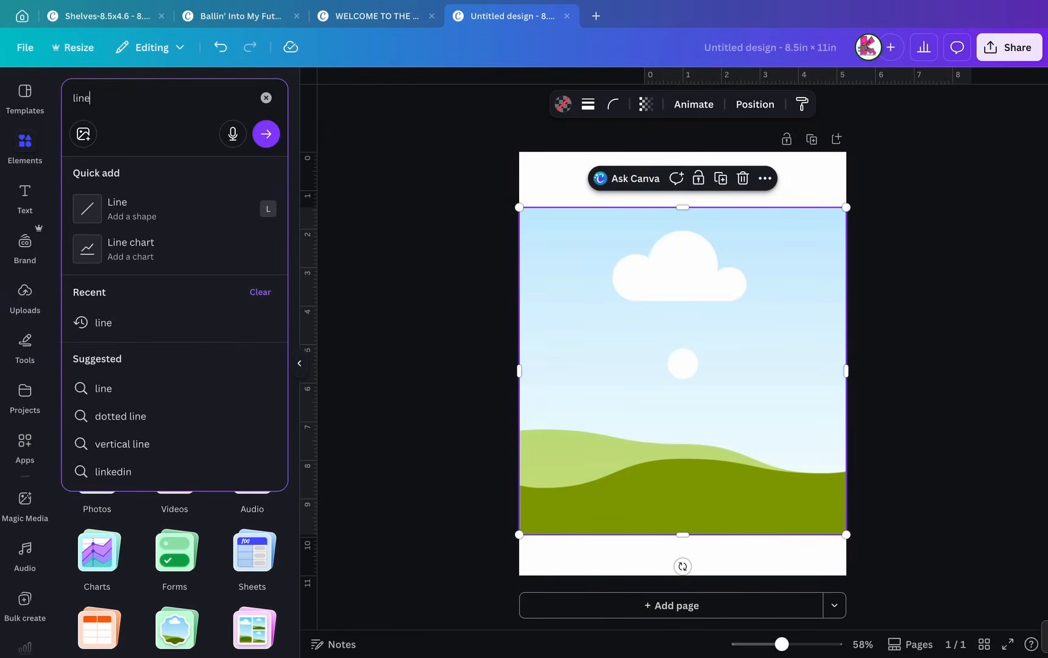
pyautogui.press('Return')
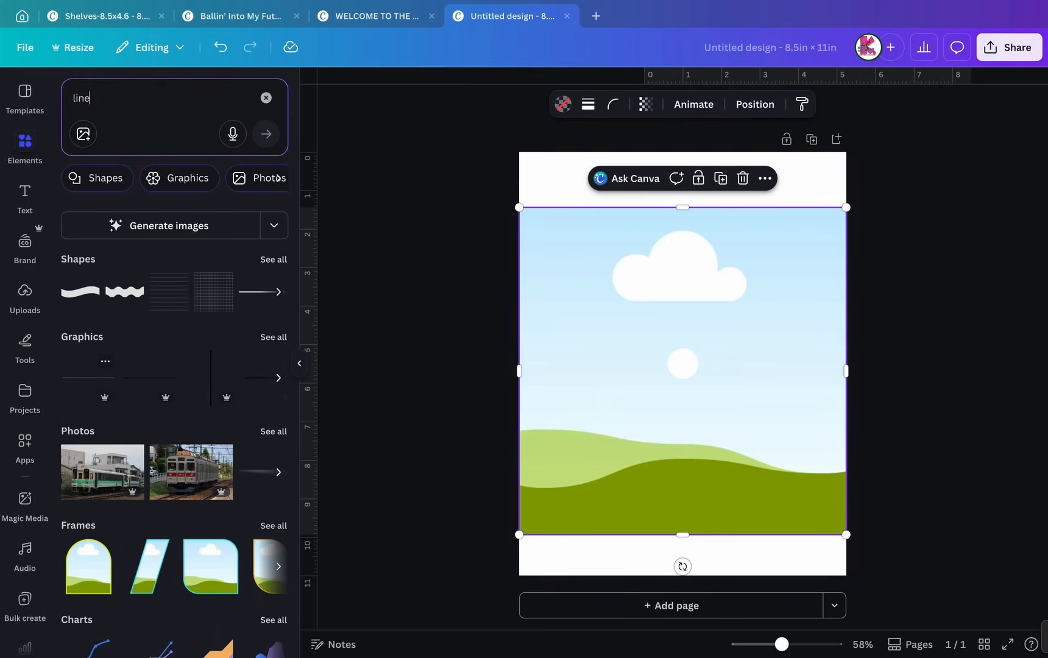
pyautogui.click(89, 375)
# Rotate the line to a rising diagonal and enlarge it to stretch across the whole square frame.
pyautogui.moveTo(682, 427); pyautogui.dragTo(728, 410)
pyautogui.moveTo(751, 341); pyautogui.dragTo(750, 303)
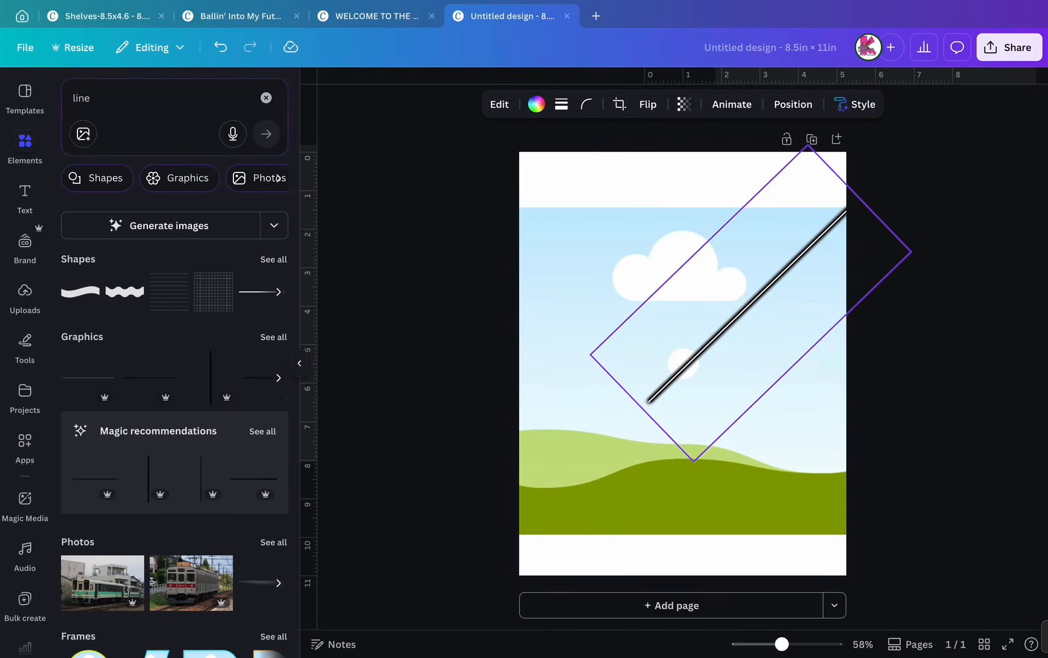
pyautogui.moveTo(694, 461); pyautogui.dragTo(613, 657)
pyautogui.moveTo(710, 415); pyautogui.dragTo(687, 365)
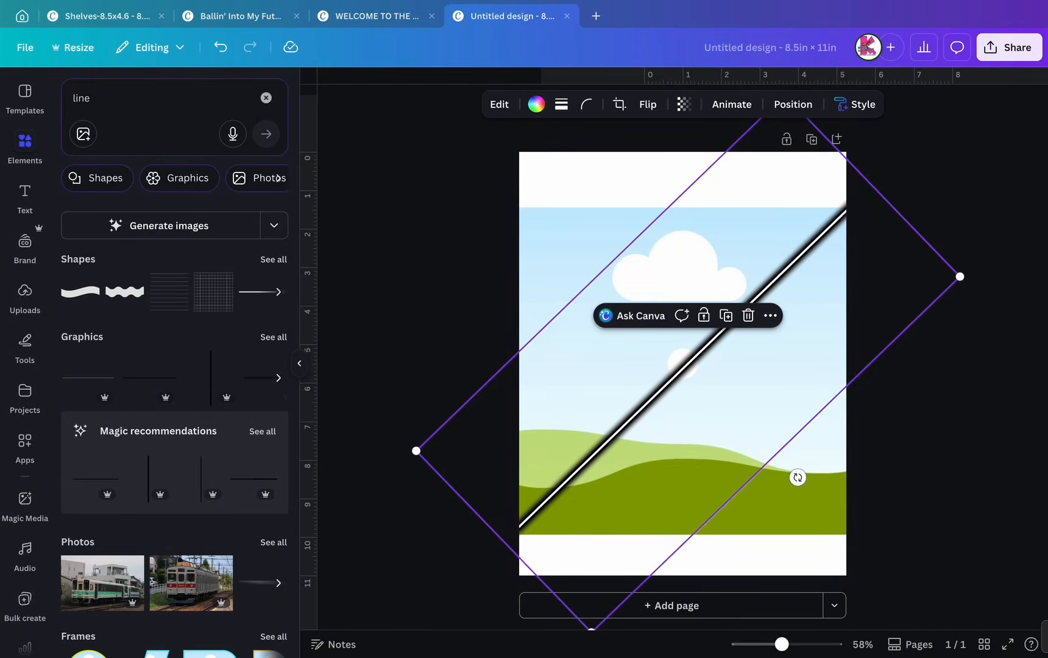
# Fine-tune the diagonal line's angle and position so it runs between the frame's lower-left and upper-right corners.
pyautogui.moveTo(797, 477); pyautogui.dragTo(814, 490)
pyautogui.click(901, 475)
pyautogui.click(719, 341)
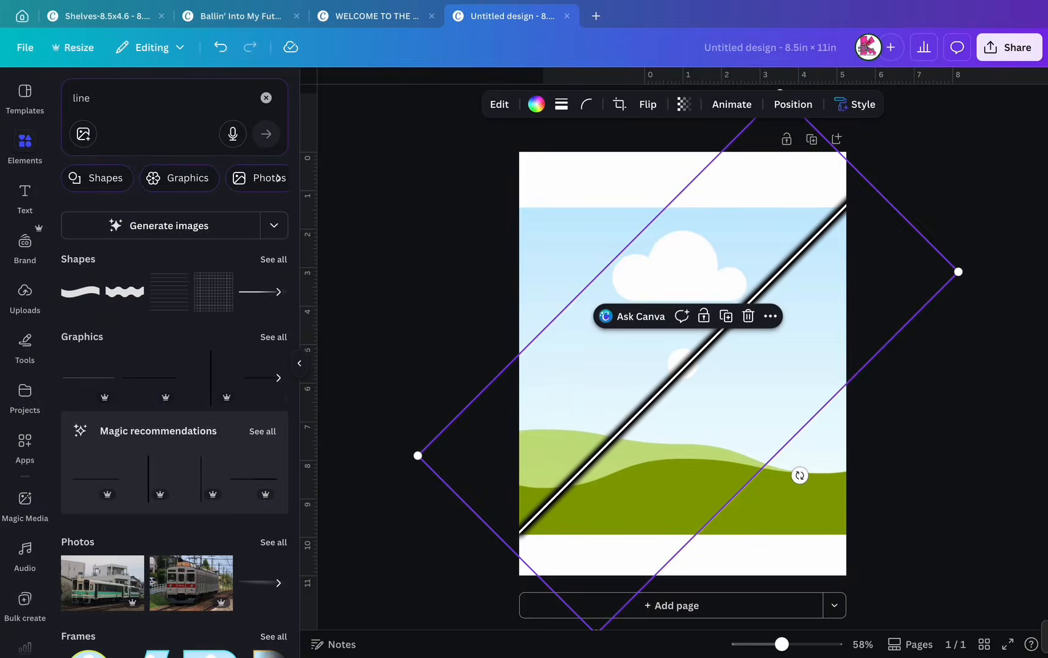
pyautogui.moveTo(719, 338); pyautogui.dragTo(718, 339)
pyautogui.moveTo(798, 475); pyautogui.dragTo(798, 478)
pyautogui.moveTo(711, 342); pyautogui.dragTo(707, 341)
pyautogui.moveTo(792, 478); pyautogui.dragTo(795, 475)
pyautogui.moveTo(708, 340); pyautogui.dragTo(708, 347)
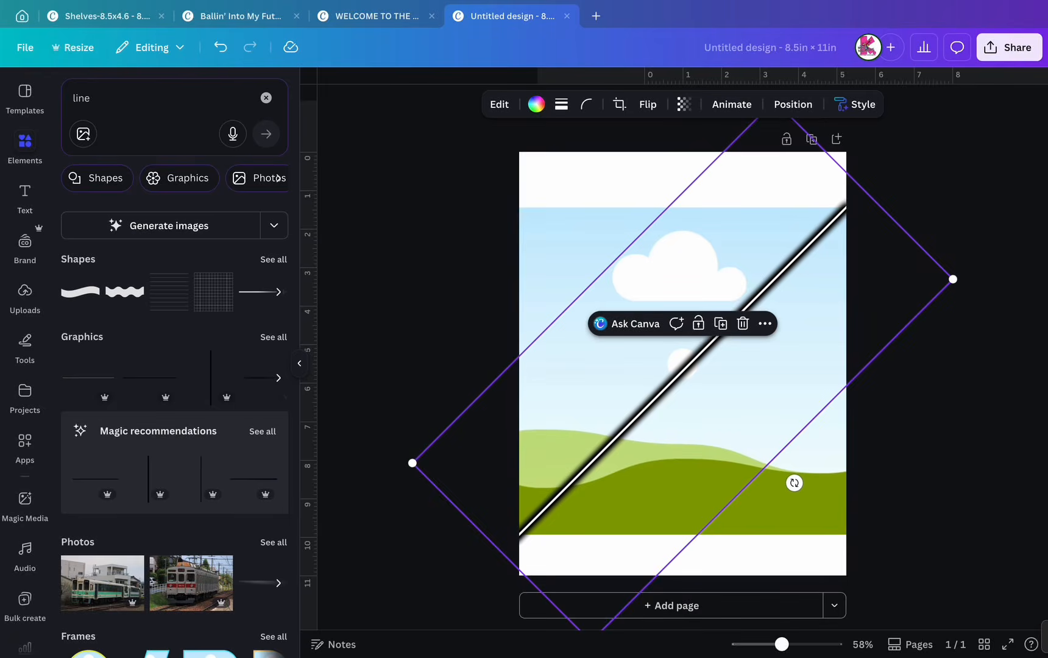
# Move the white circle slightly down so it sits on the diagonal line at the frame's center.
pyautogui.click(793, 104)
pyautogui.click(233, 120)
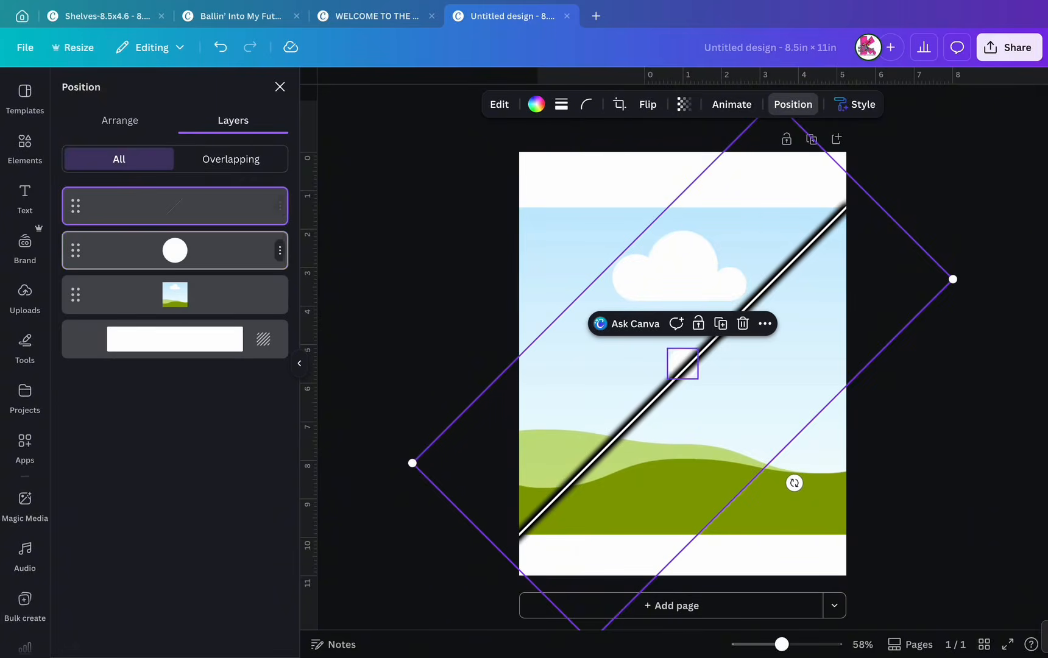
pyautogui.click(175, 250)
pyautogui.moveTo(695, 423); pyautogui.dragTo(695, 430)
pyautogui.click(279, 86)
pyautogui.click(412, 238)
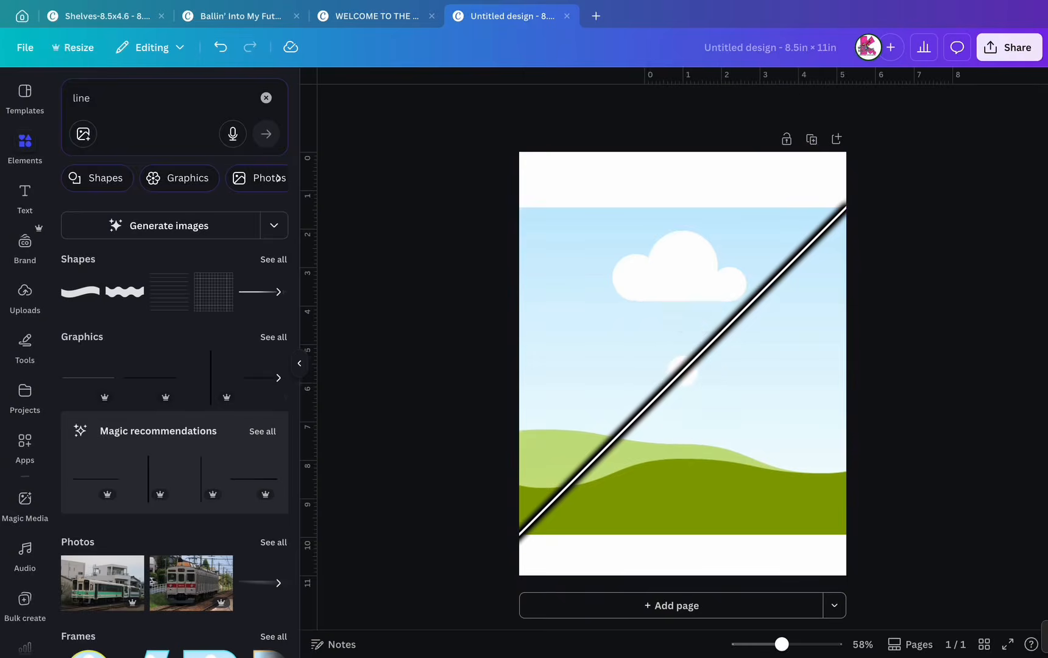
# Move the diagonal line's layer below the white circle and above the frame.
pyautogui.click(663, 390)
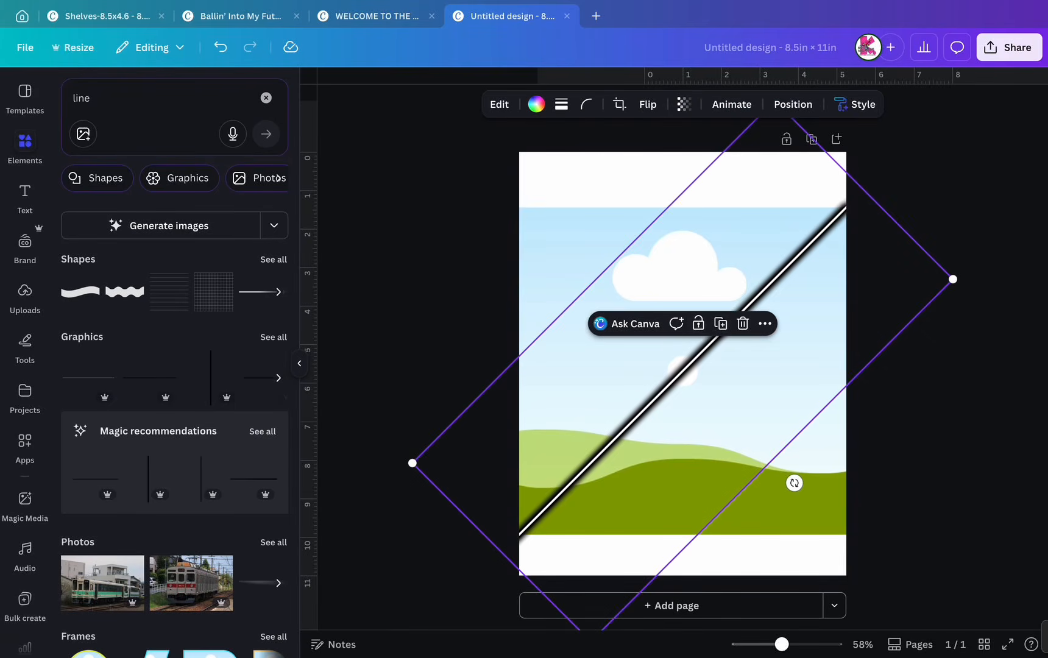
pyautogui.click(793, 104)
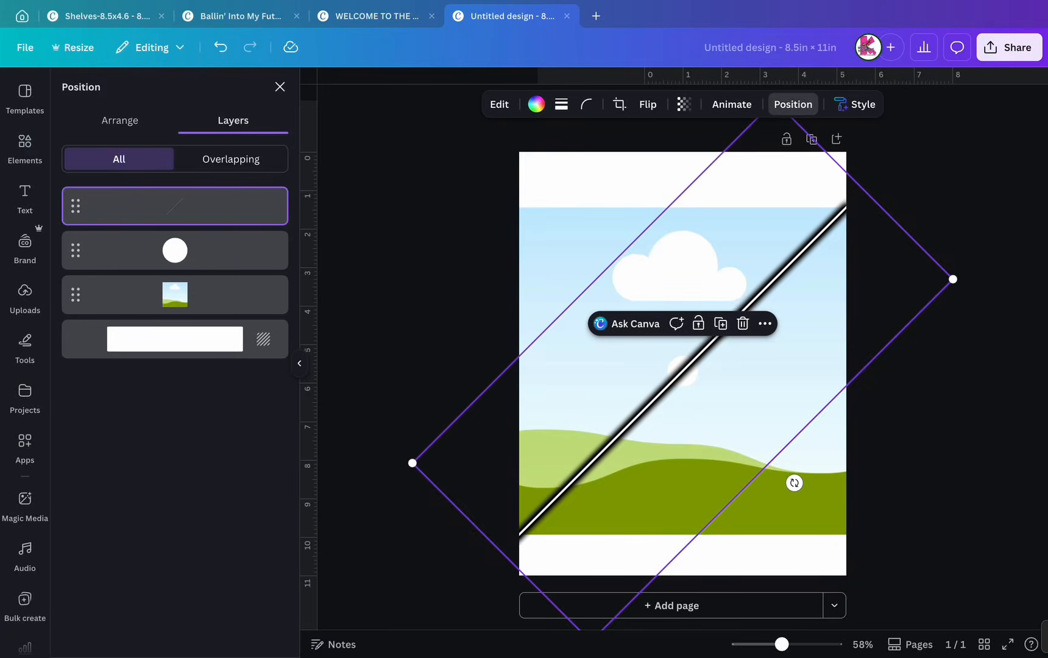
pyautogui.moveTo(177, 206); pyautogui.dragTo(176, 275)
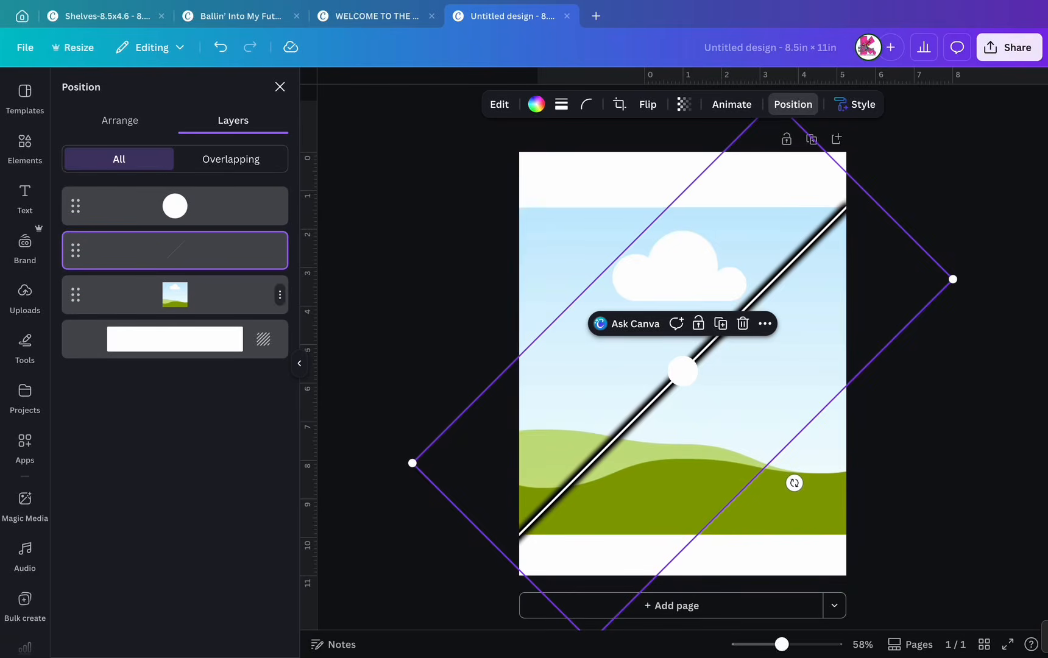
# Lock the diagonal line in place and select the white center circle.
pyautogui.click(698, 324)
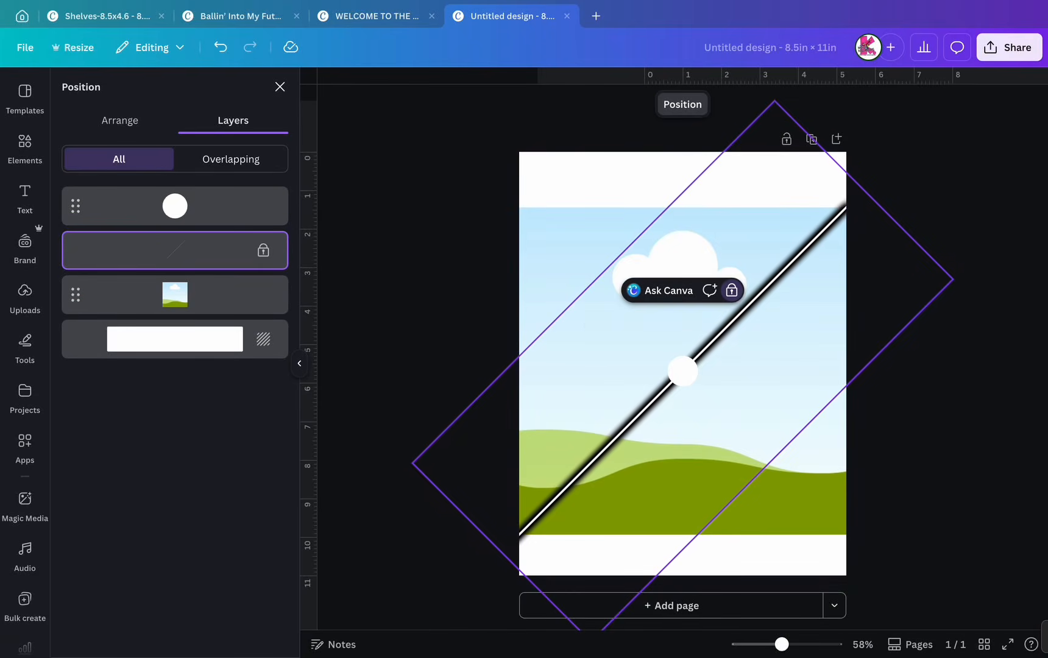
pyautogui.click(731, 290)
pyautogui.click(698, 324)
pyautogui.click(280, 87)
pyautogui.click(682, 370)
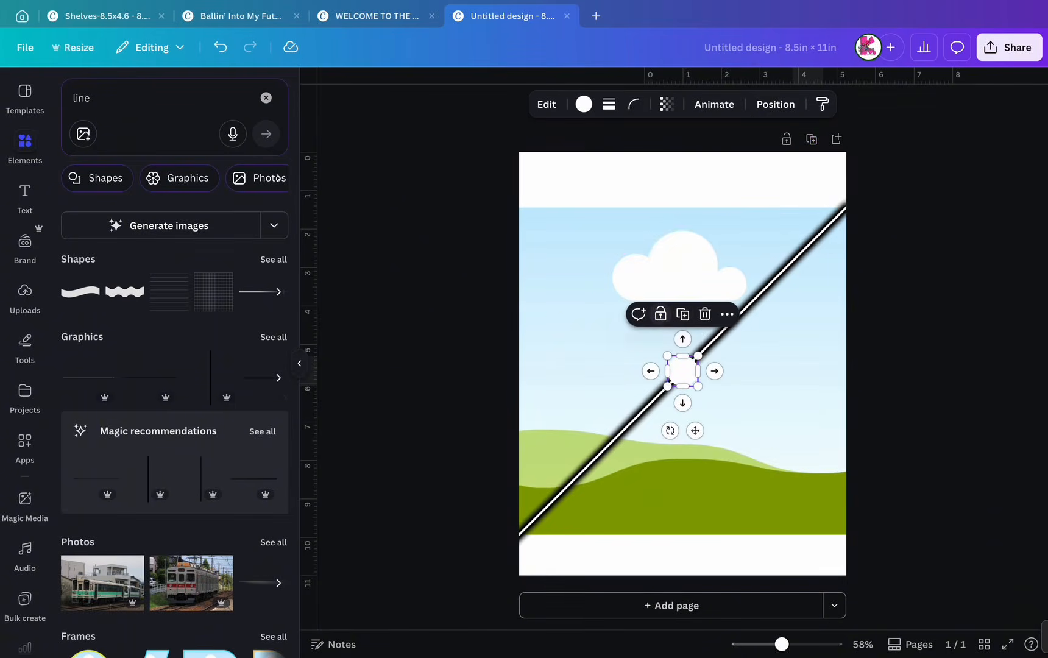
# Lock the white center circle in place and deselect it.
pyautogui.click(660, 313)
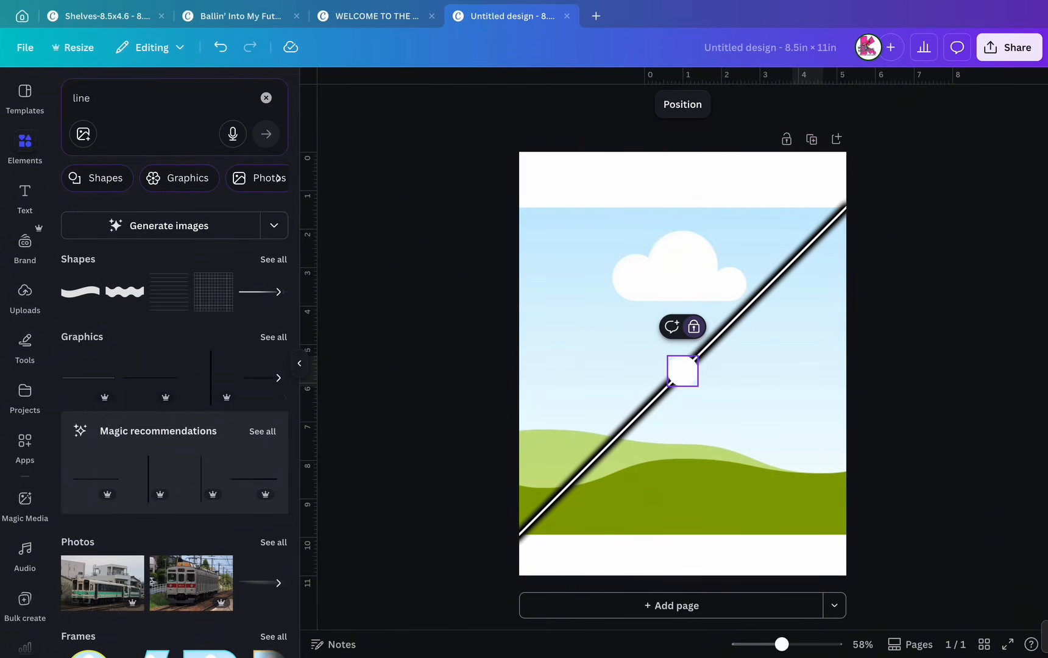
pyautogui.press('Escape')
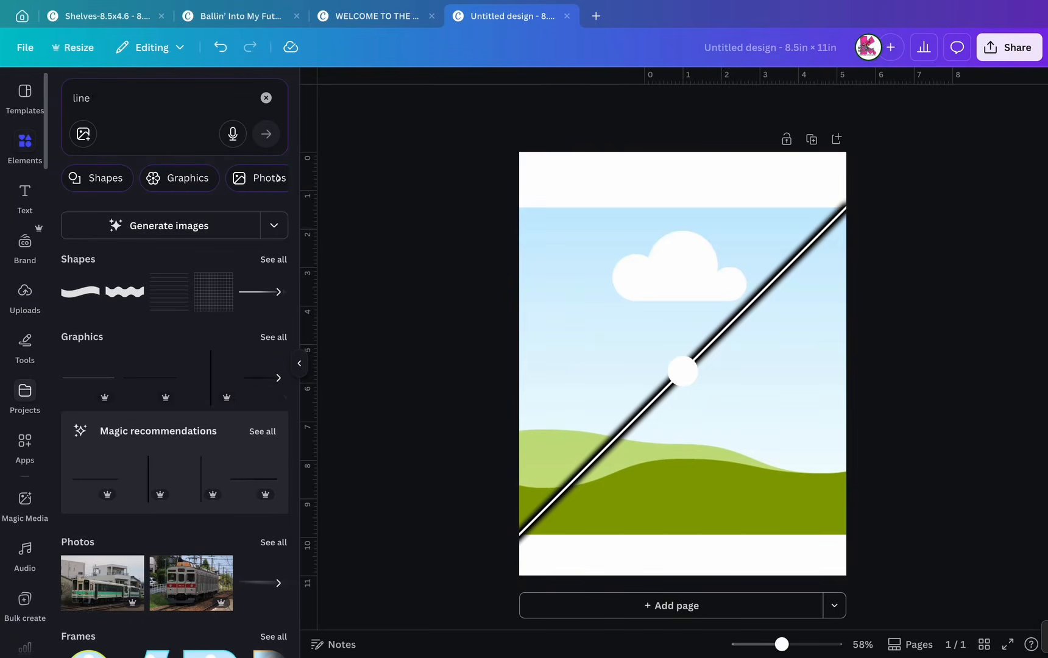
# Search your projects for "basketball" and show all matching images.
pyautogui.click(25, 393)
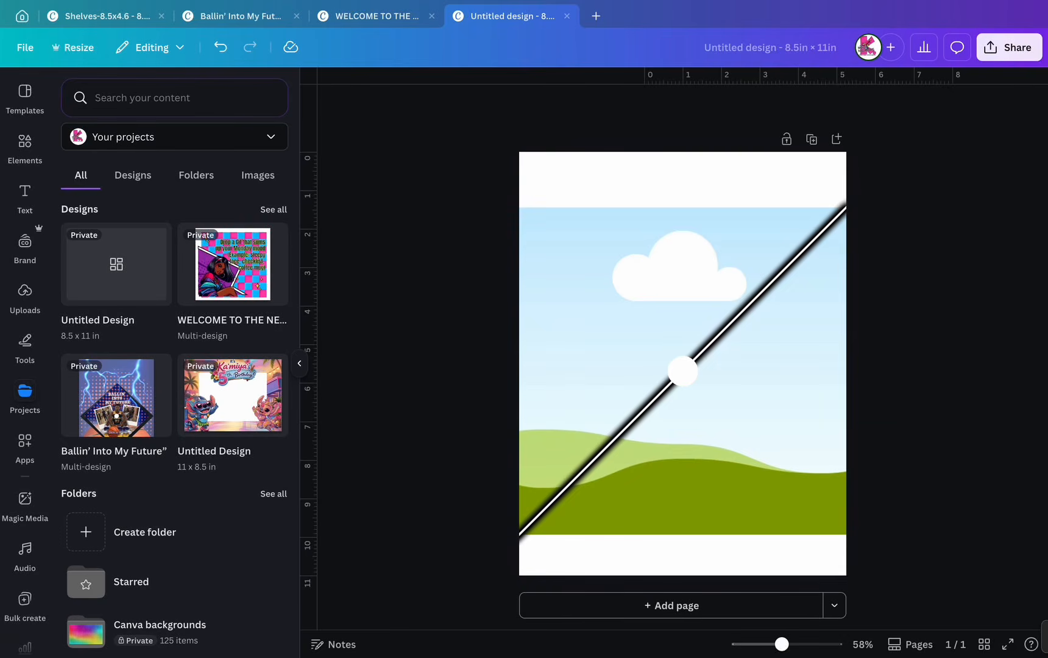
pyautogui.click(175, 98)
pyautogui.write('ba')
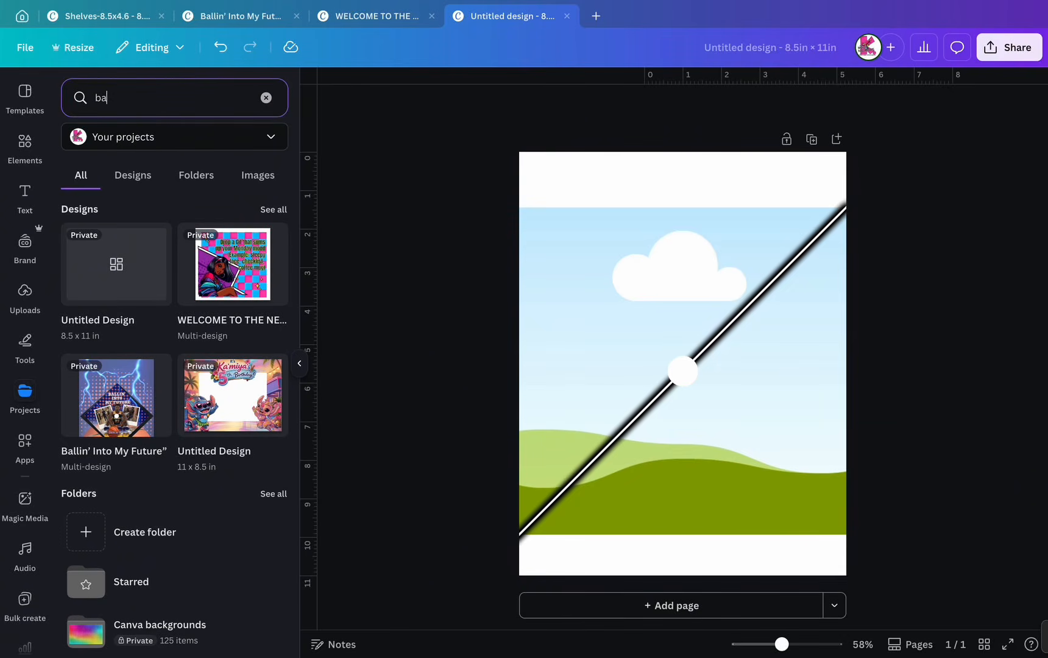
pyautogui.write('sketball')
pyautogui.press('Return')
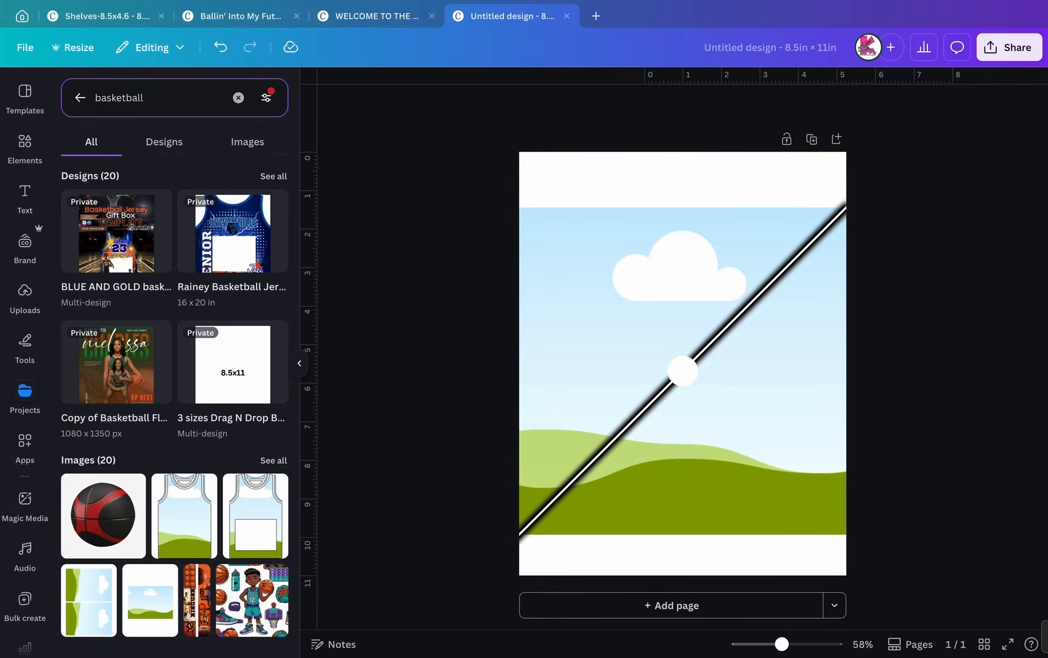
pyautogui.scroll(-1, 231, 341)
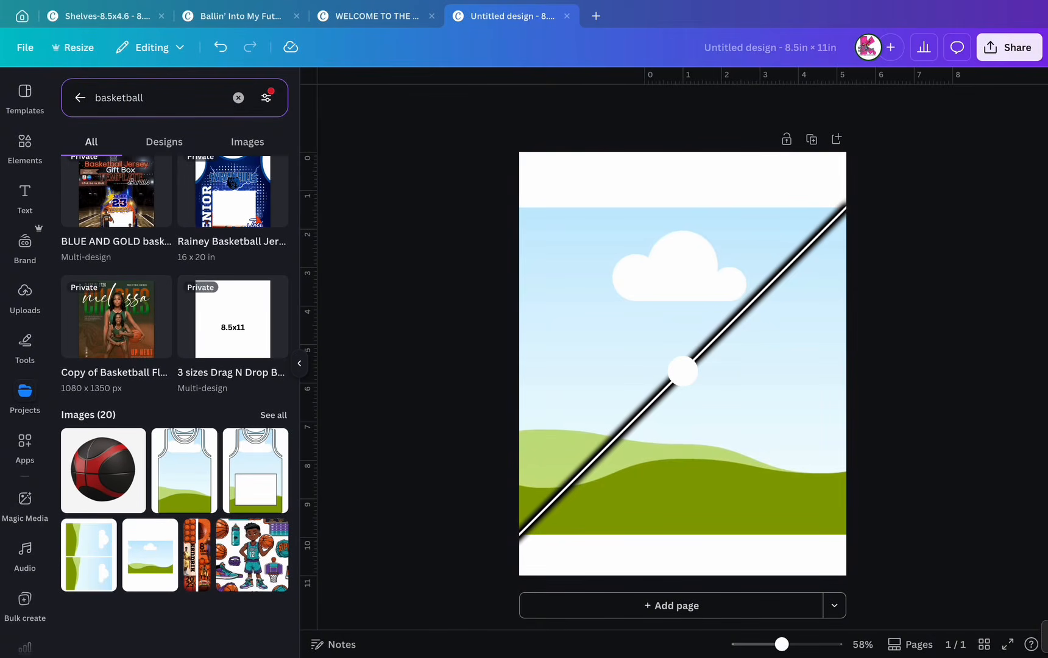
pyautogui.click(274, 415)
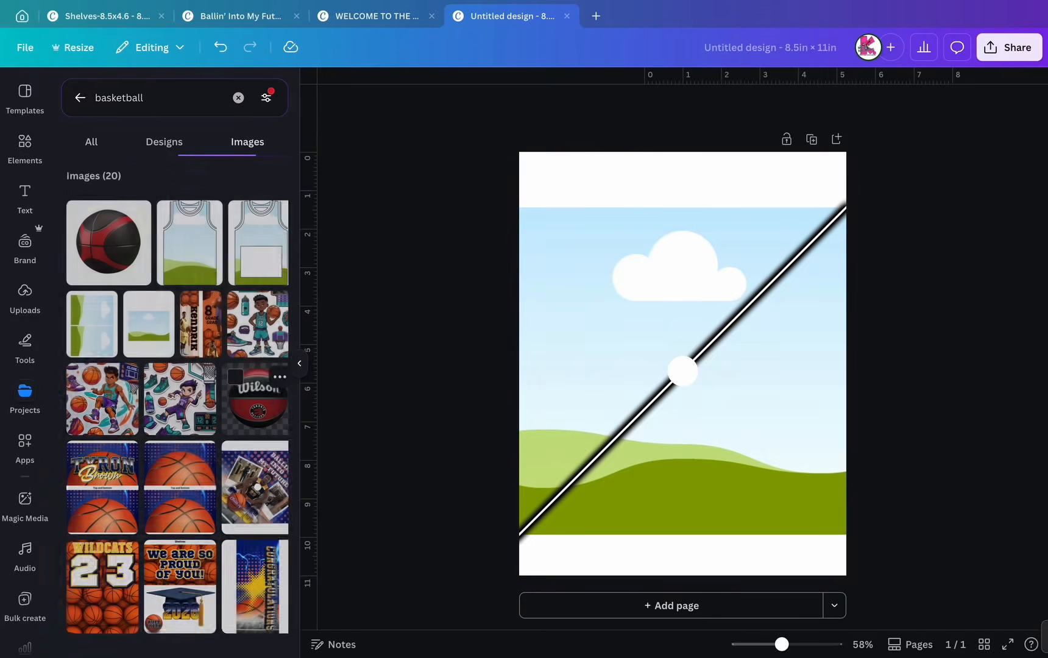
# Look through the basketball images and add a blank second page to the design.
pyautogui.scroll(-10, 183, 500)
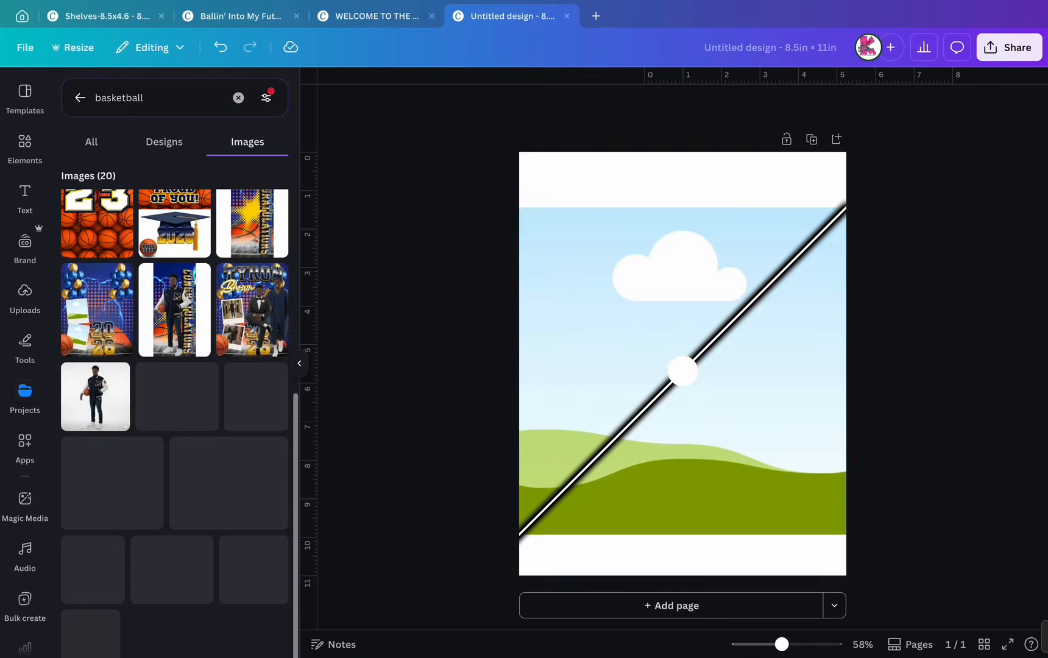
pyautogui.scroll(-5, 180, 524)
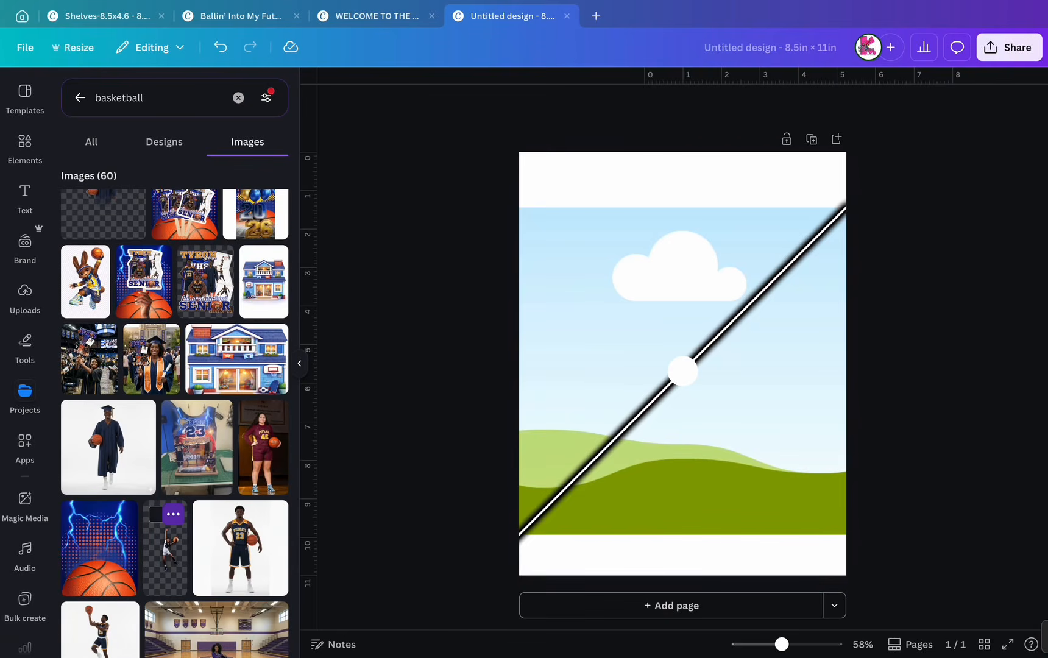
pyautogui.scroll(-1, 170, 530)
pyautogui.scroll(2, 171, 530)
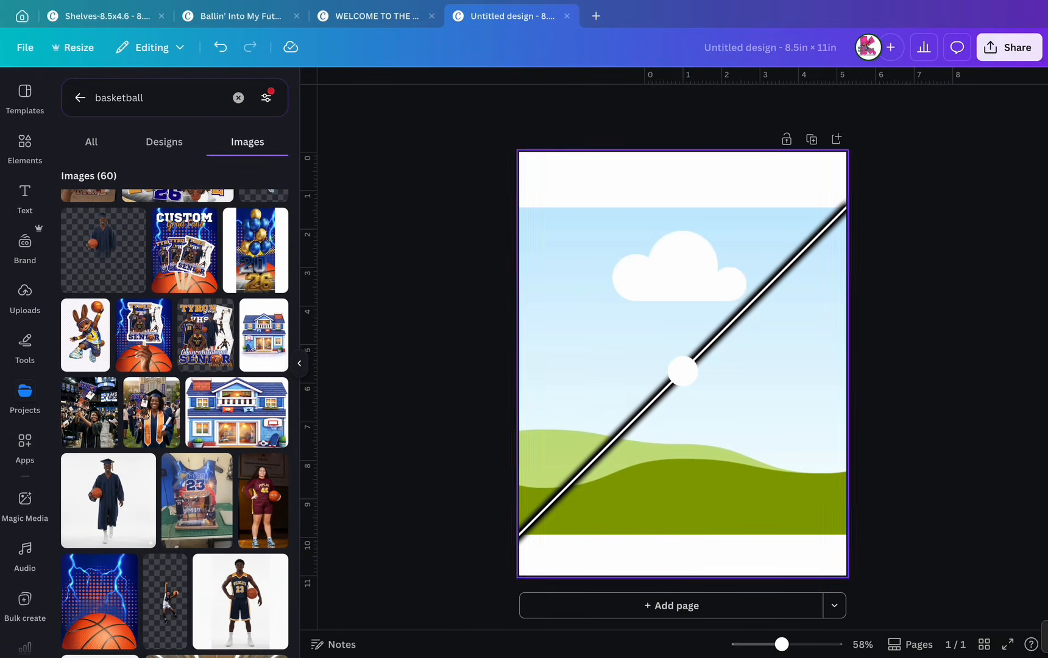
pyautogui.click(670, 606)
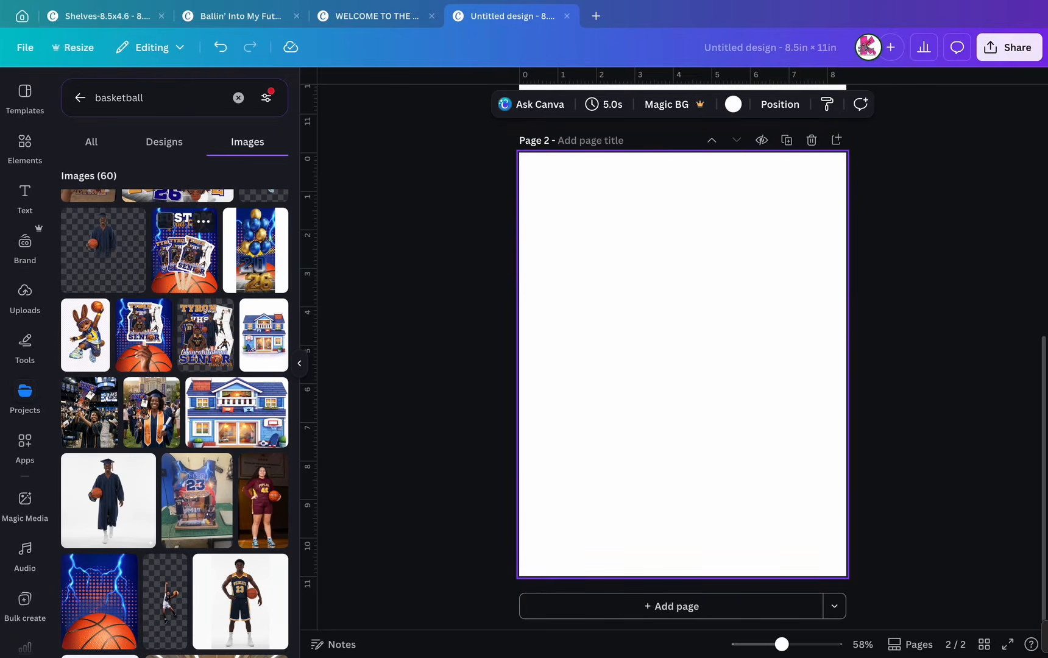
# Add the blue lightning and basketball background to page 2, shrink it and place it in the page's upper-left corner.
pyautogui.click(103, 251)
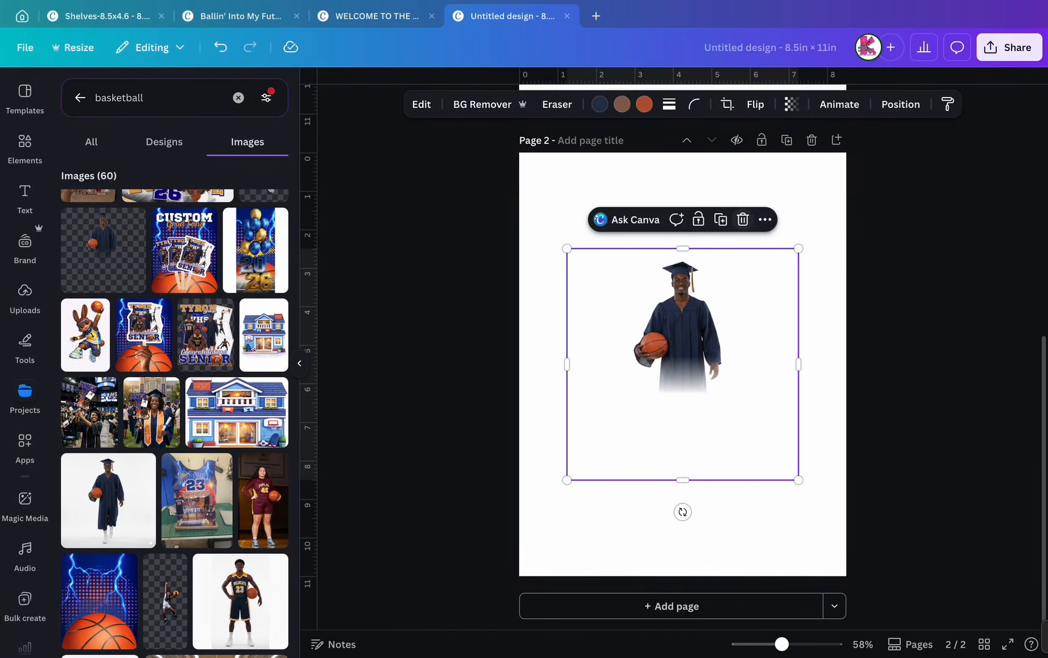
pyautogui.click(742, 219)
pyautogui.click(98, 603)
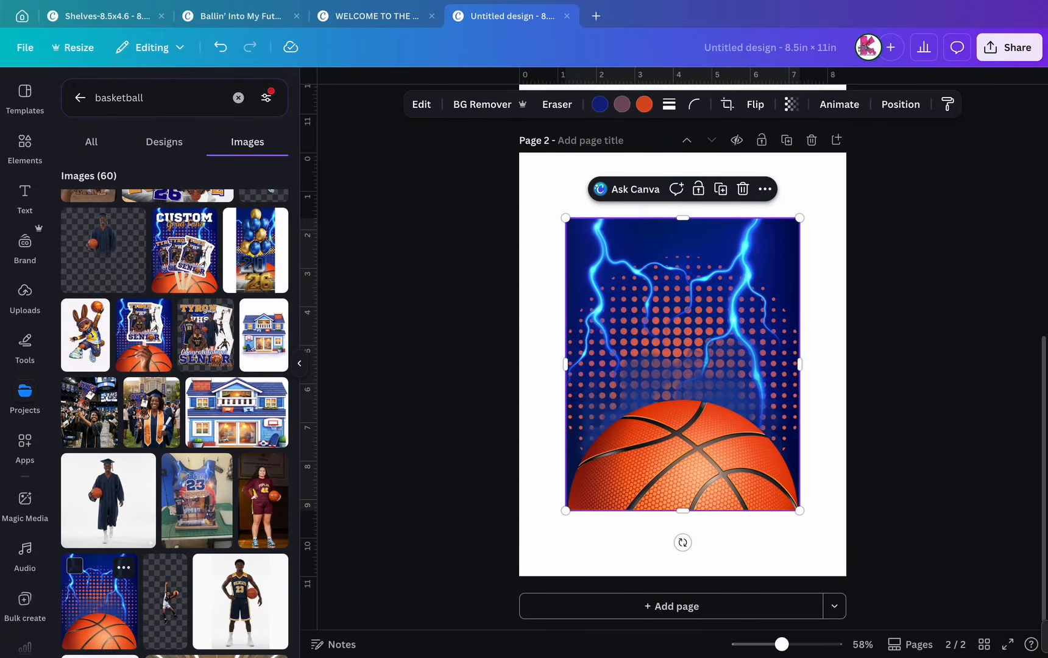
pyautogui.moveTo(799, 509); pyautogui.dragTo(666, 343)
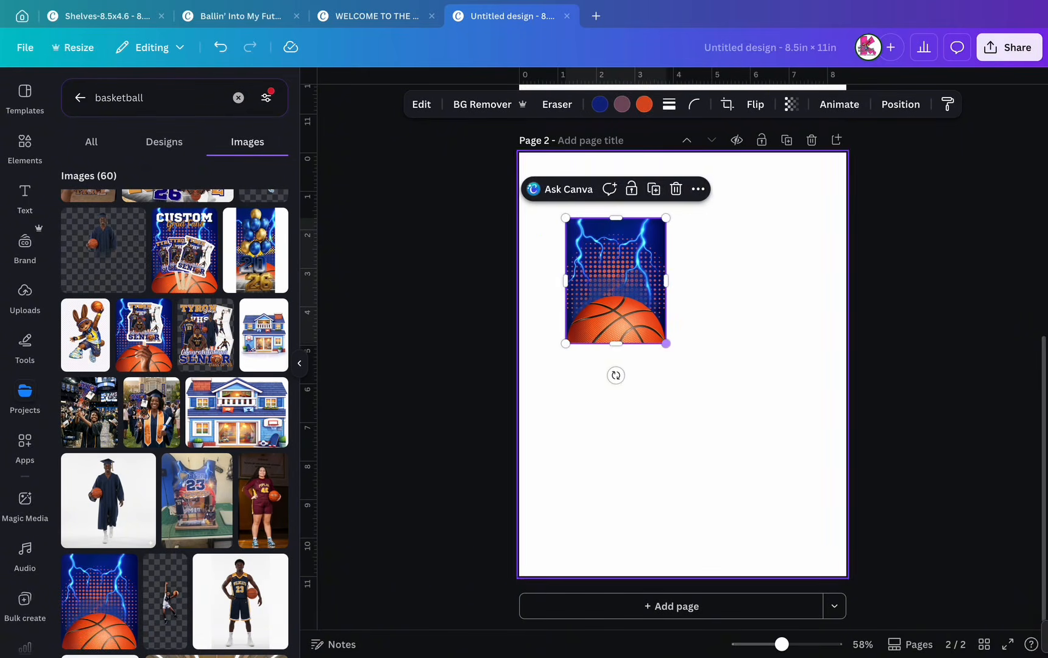
pyautogui.moveTo(616, 280); pyautogui.dragTo(580, 228)
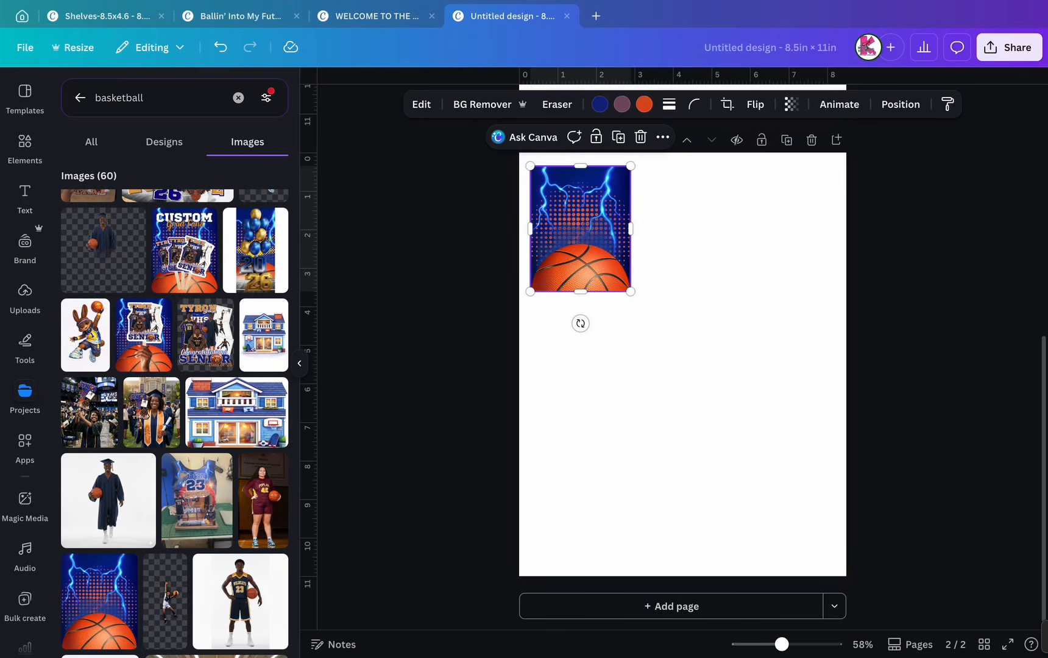
# Add the photo of the seated player holding a basketball, shrink it and place it to the right of the lightning background.
pyautogui.scroll(-2, 168, 609)
pyautogui.scroll(-2, 167, 609)
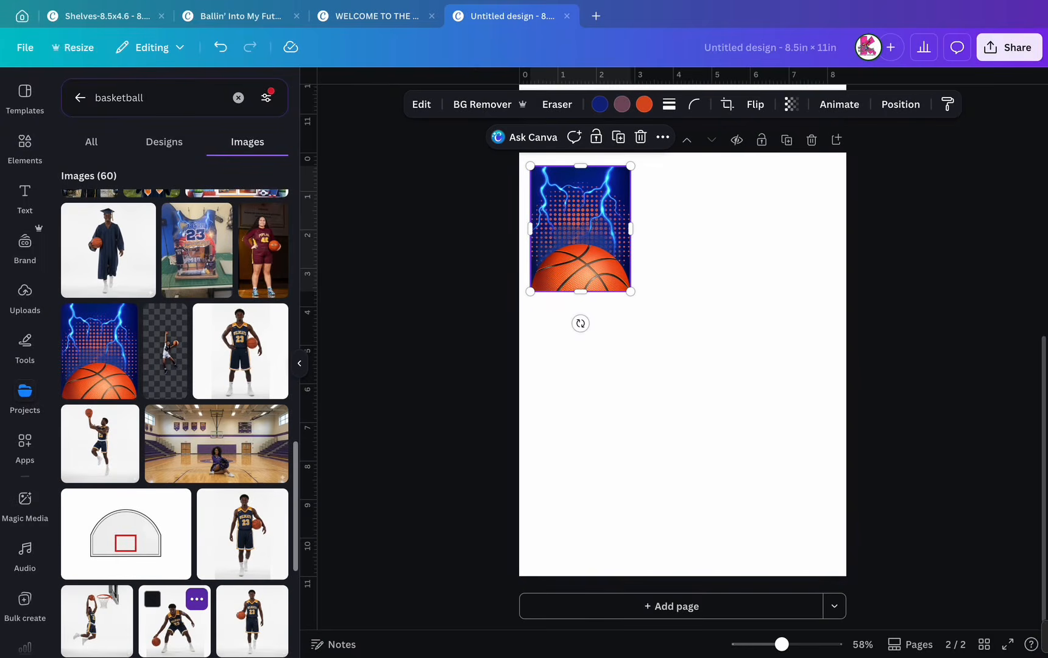
pyautogui.scroll(-2, 175, 604)
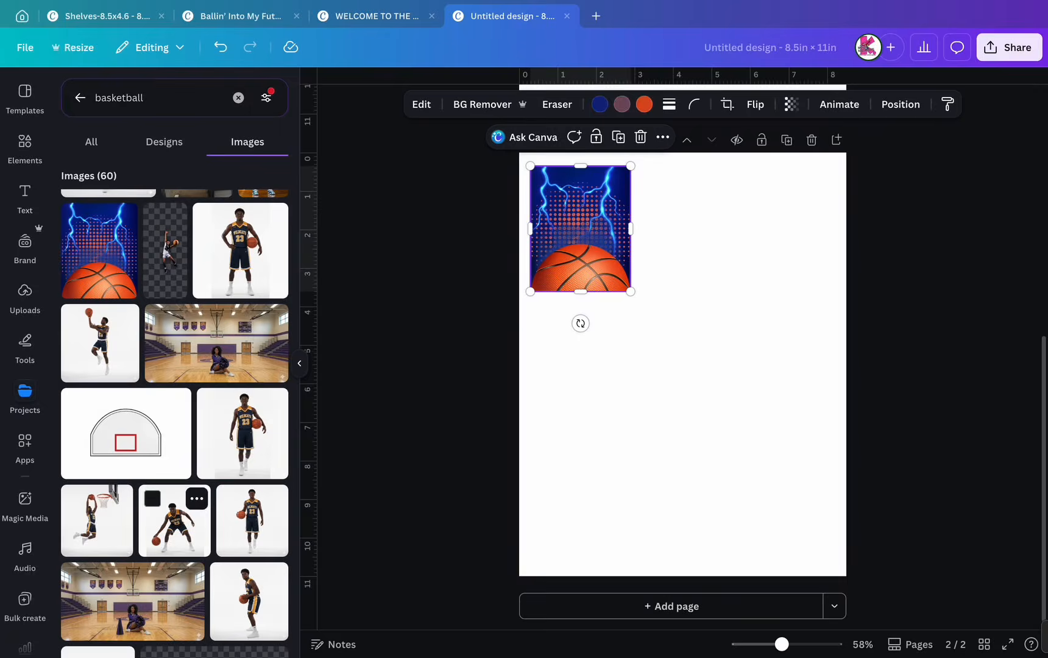
pyautogui.scroll(-3, 176, 524)
pyautogui.click(98, 533)
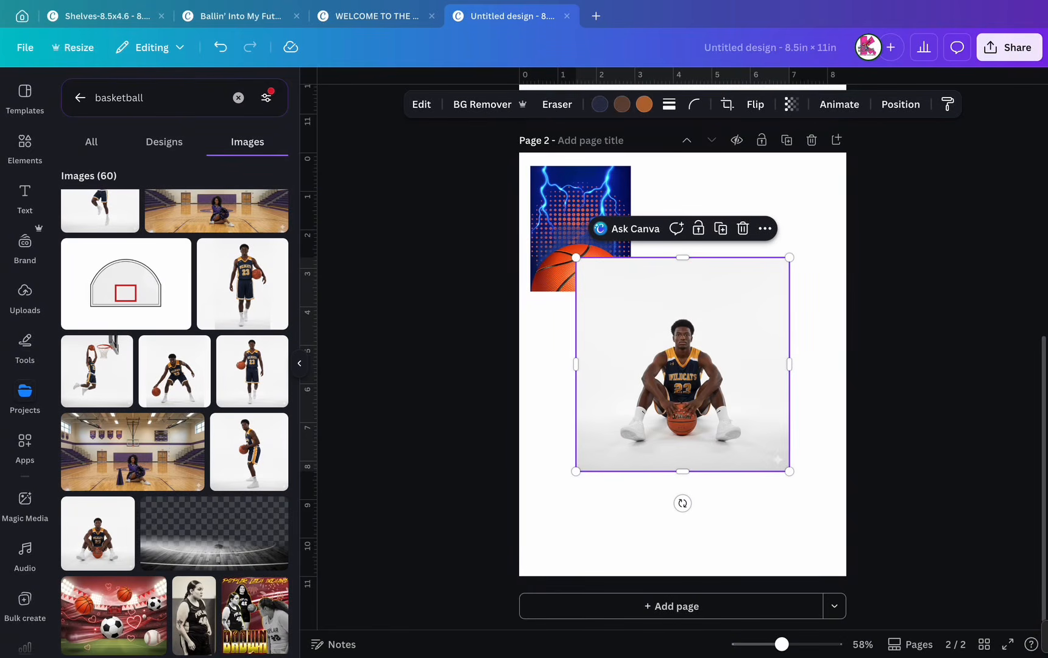
pyautogui.moveTo(576, 471); pyautogui.dragTo(705, 342)
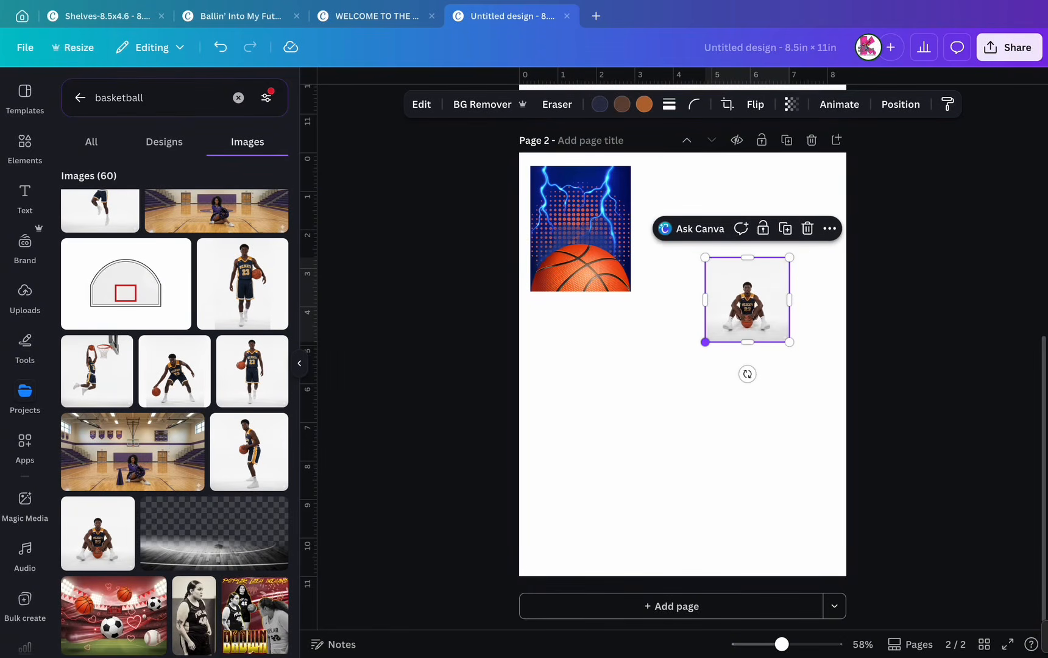
pyautogui.moveTo(747, 300); pyautogui.dragTo(690, 208)
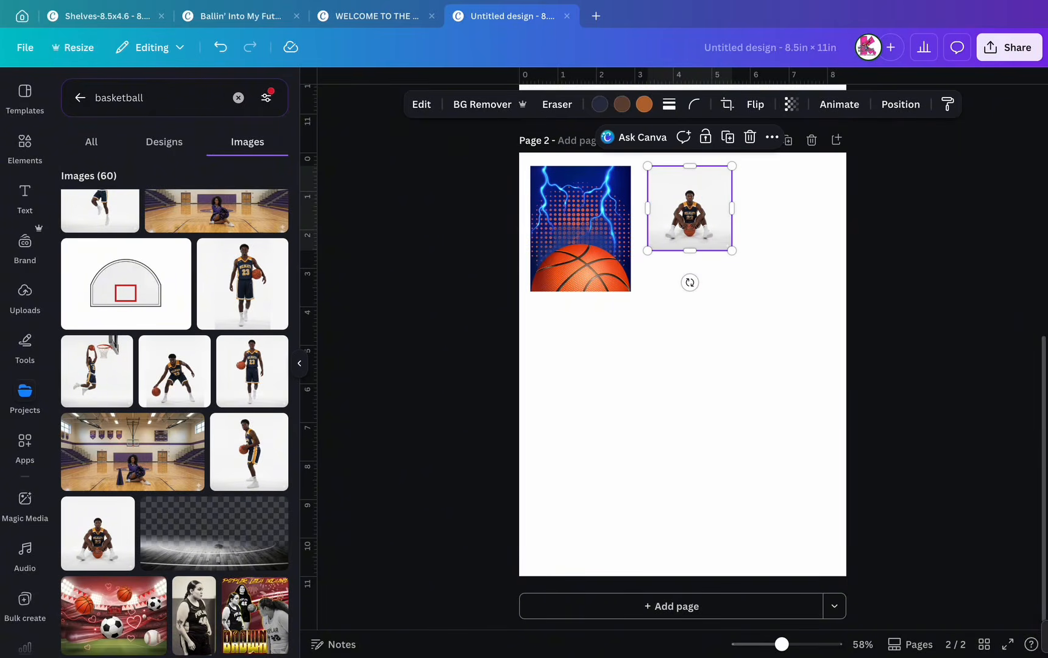
# Add the black-and-white court floor image, shrink it and place it directly below the lightning background.
pyautogui.click(213, 533)
pyautogui.moveTo(578, 416); pyautogui.dragTo(637, 386)
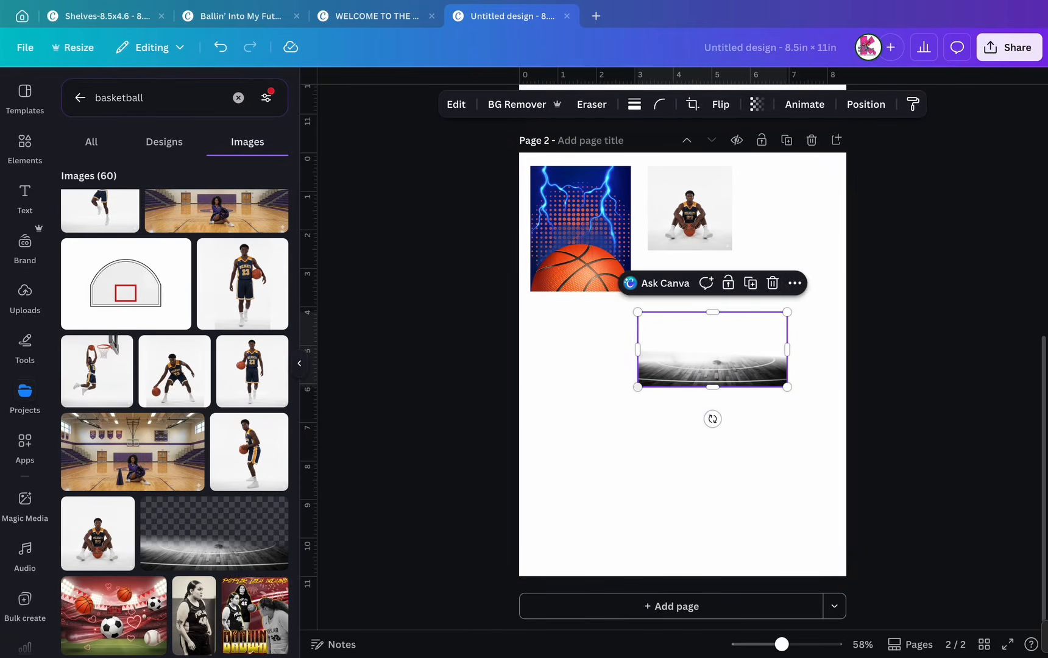
pyautogui.moveTo(701, 353); pyautogui.dragTo(594, 343)
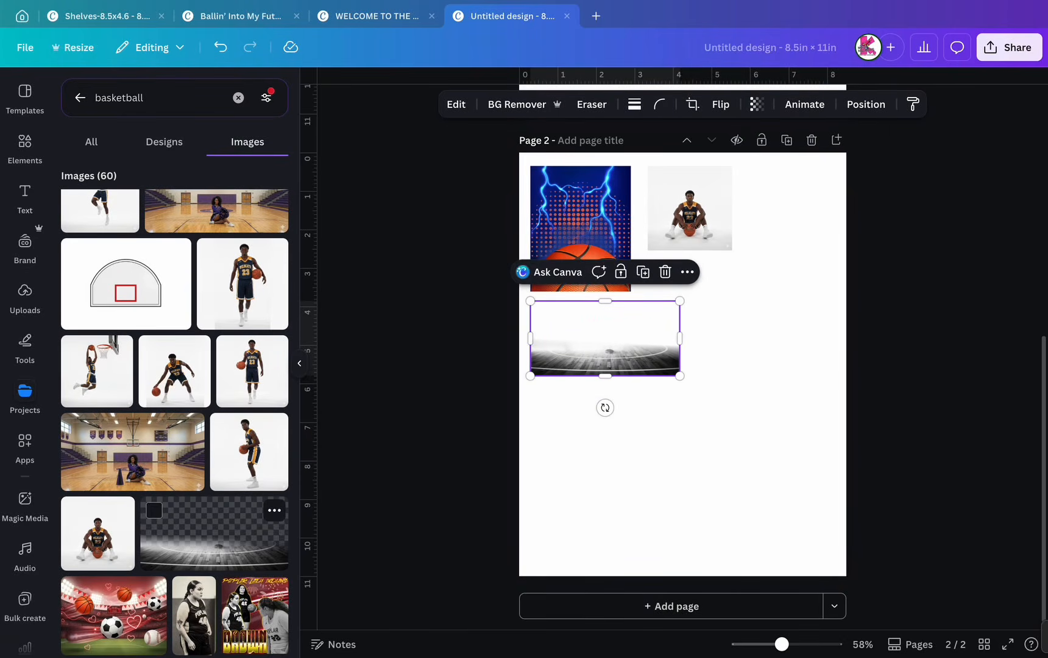
# Look through the remaining basketball images and the uploaded images for more photos and graphics to use.
pyautogui.scroll(-3, 214, 533)
pyautogui.scroll(-2, 97, 231)
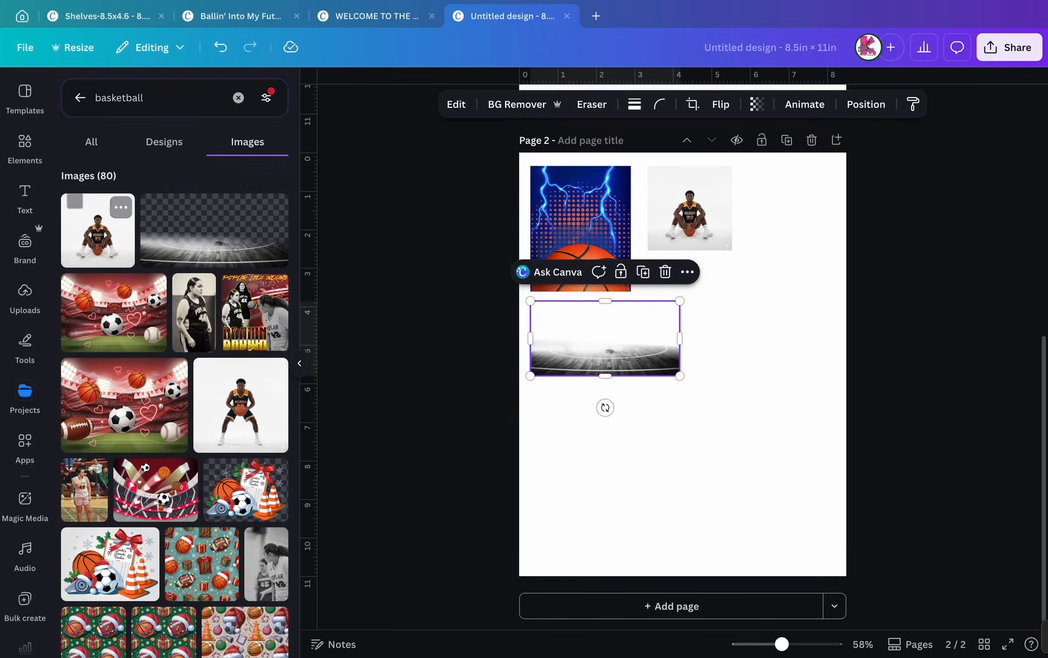
pyautogui.click(25, 396)
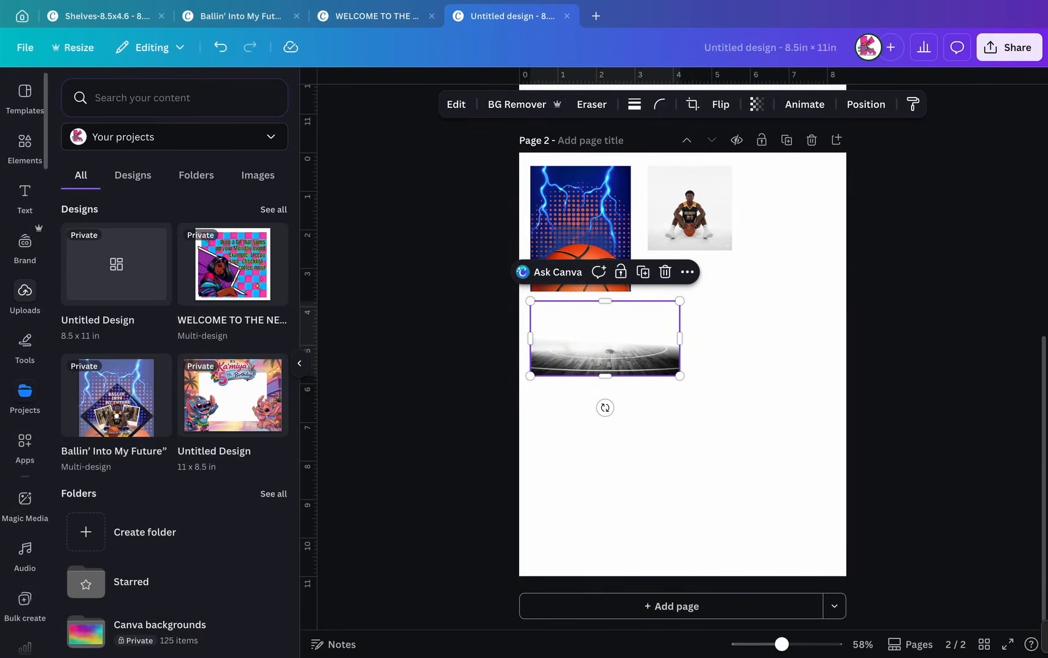
pyautogui.click(25, 296)
pyautogui.scroll(-5, 175, 445)
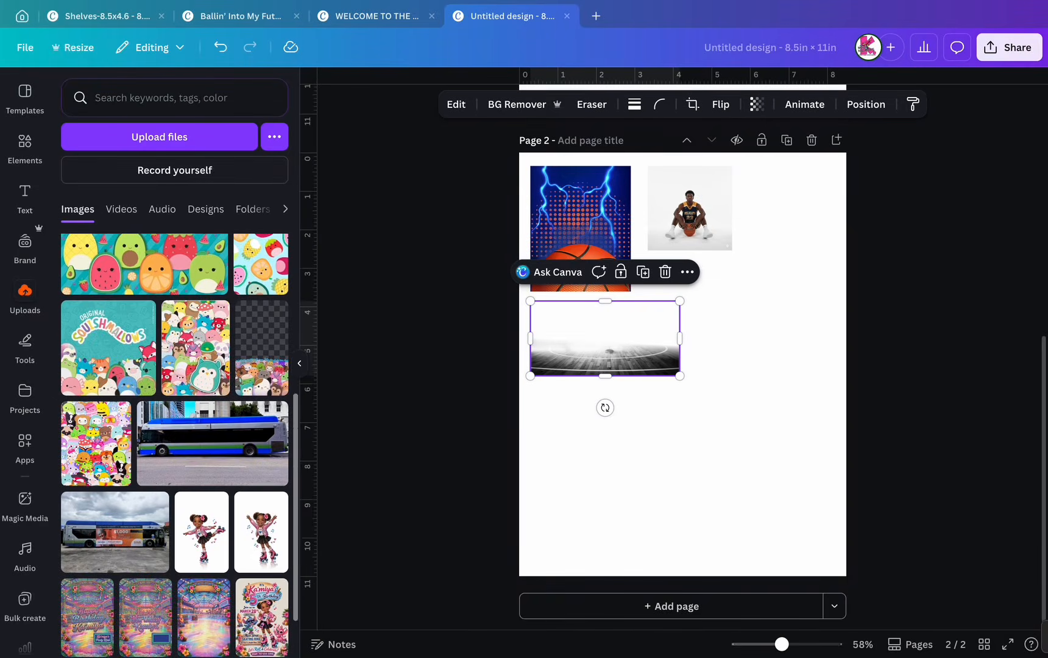
pyautogui.scroll(-10, 268, 478)
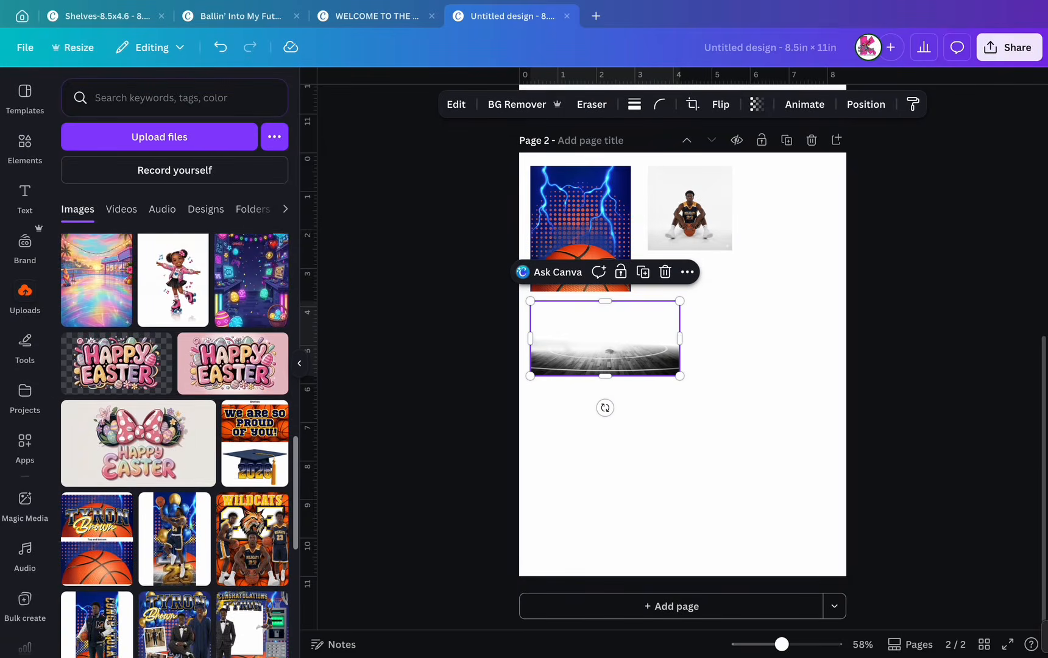
pyautogui.scroll(-10, 256, 487)
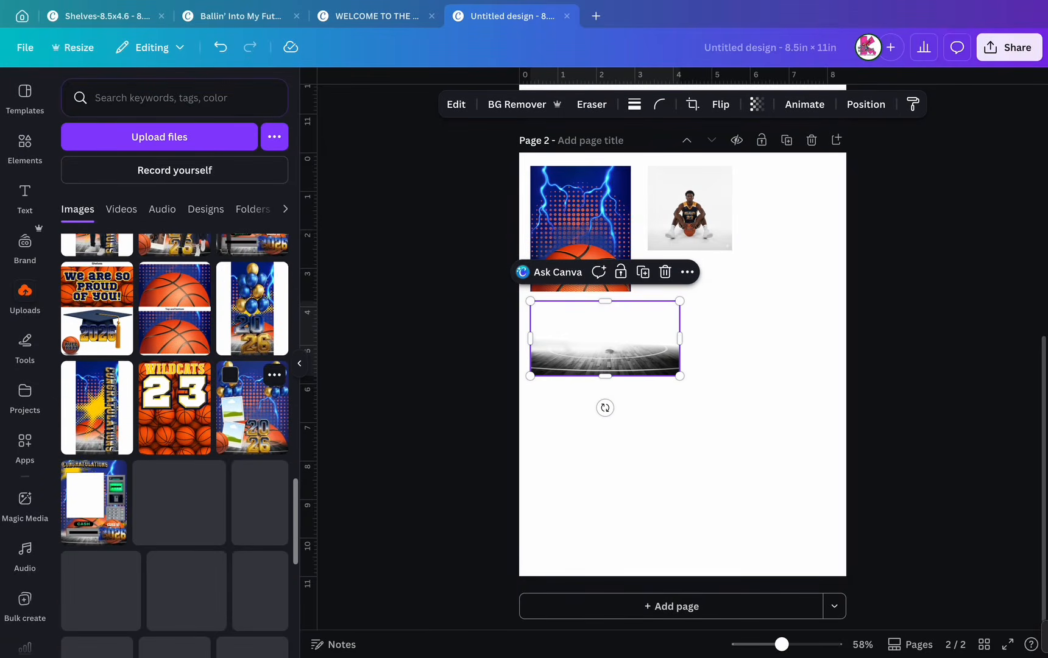
pyautogui.scroll(-8, 256, 487)
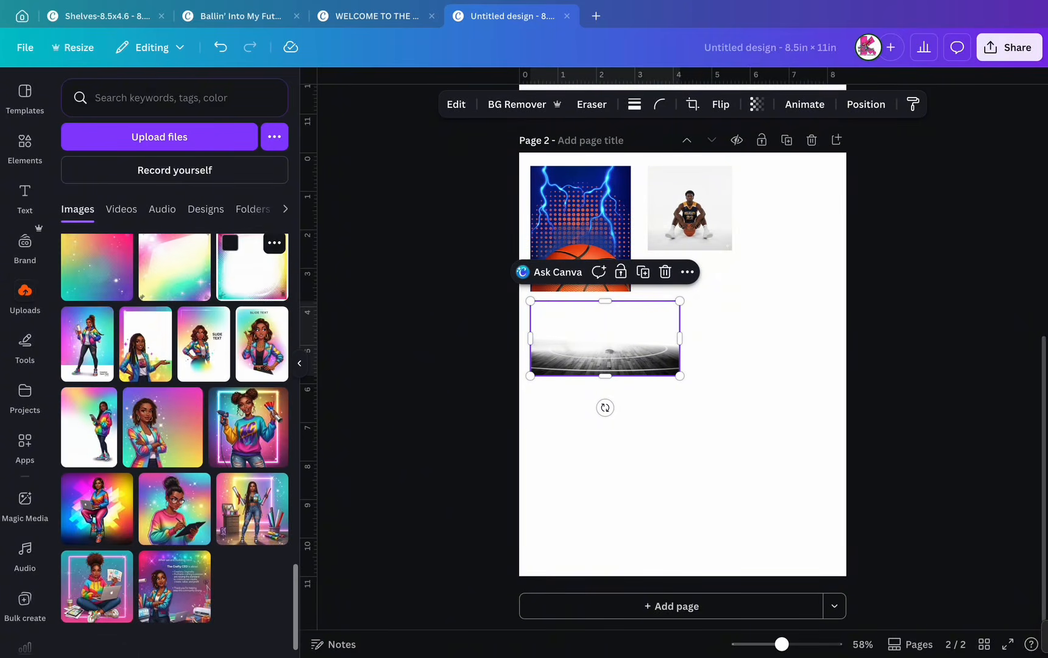
pyautogui.scroll(-1, 256, 488)
pyautogui.scroll(-7, 252, 366)
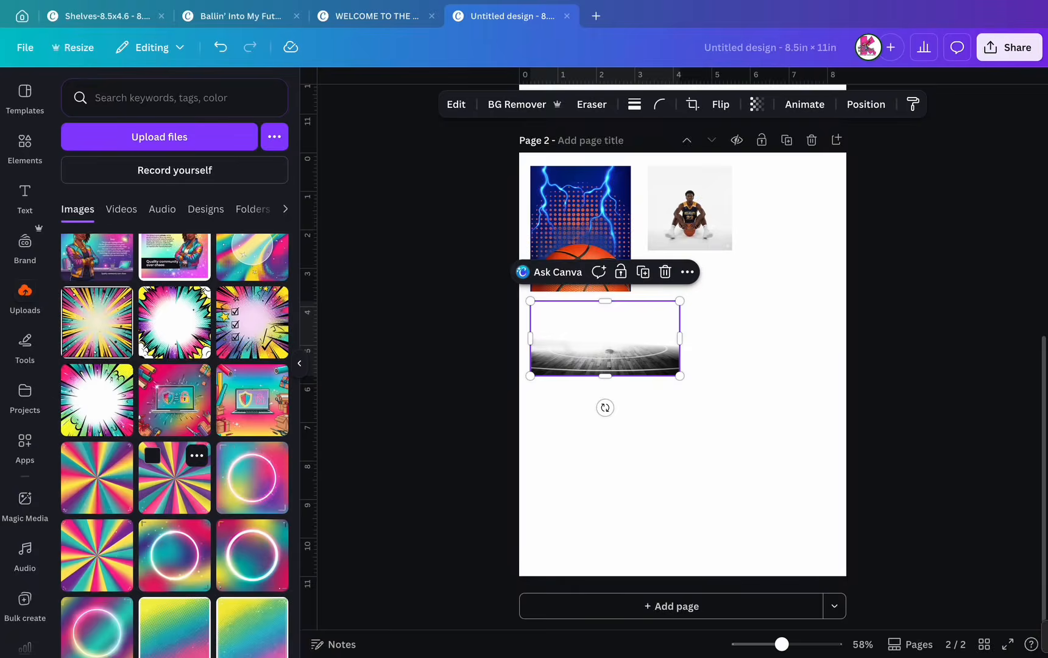
pyautogui.scroll(-4, 175, 478)
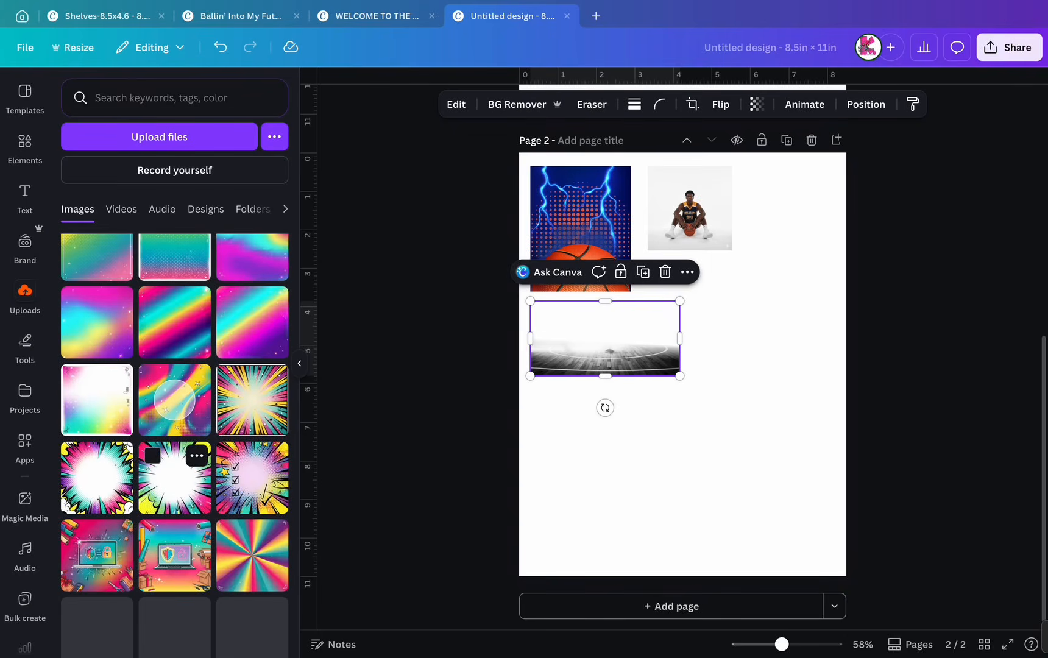
pyautogui.scroll(-2, 174, 478)
pyautogui.scroll(-5, 174, 478)
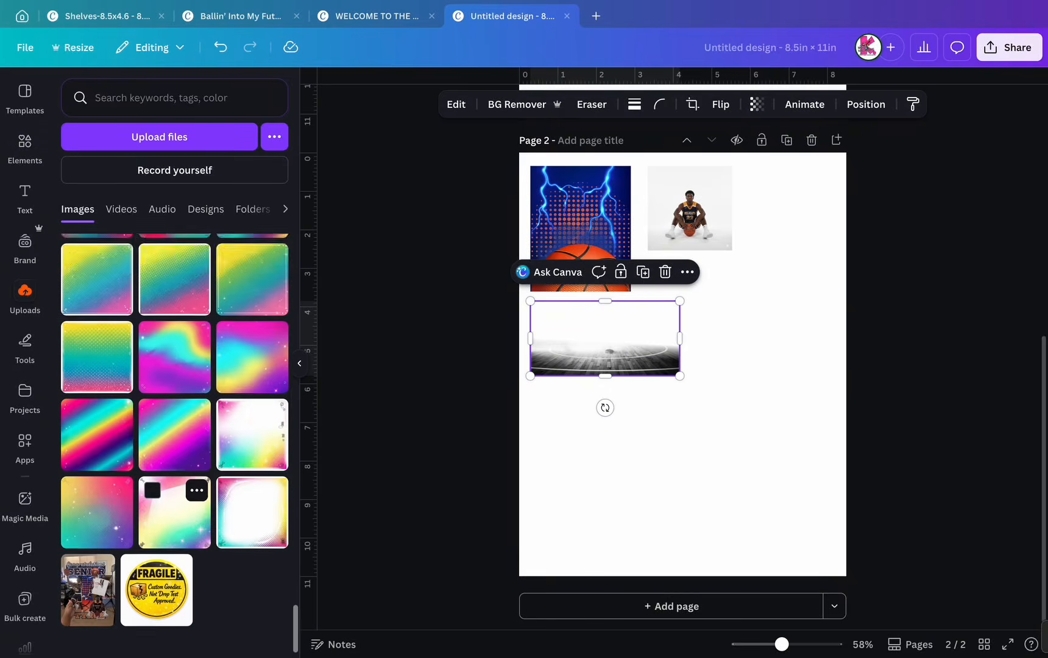
pyautogui.scroll(-6, 175, 479)
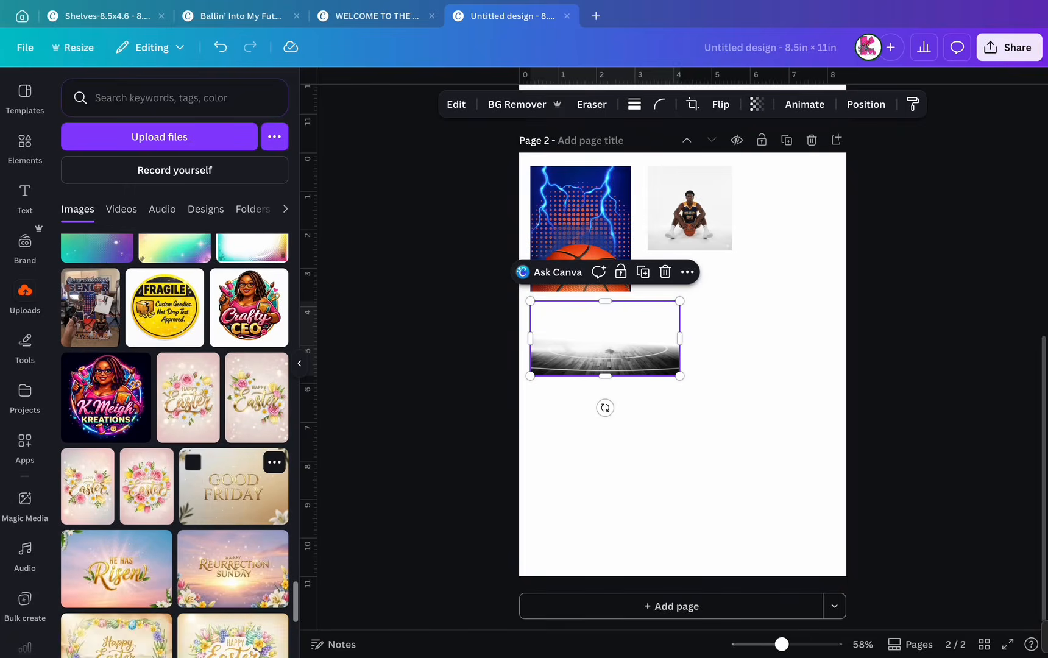
pyautogui.scroll(-6, 175, 445)
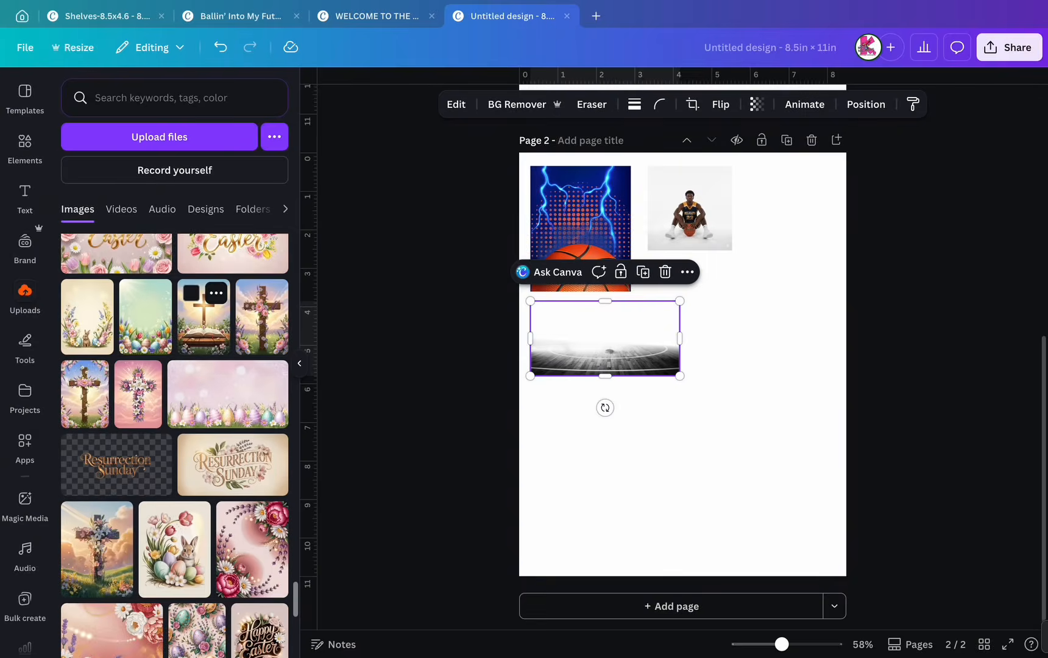
pyautogui.scroll(-3, 175, 445)
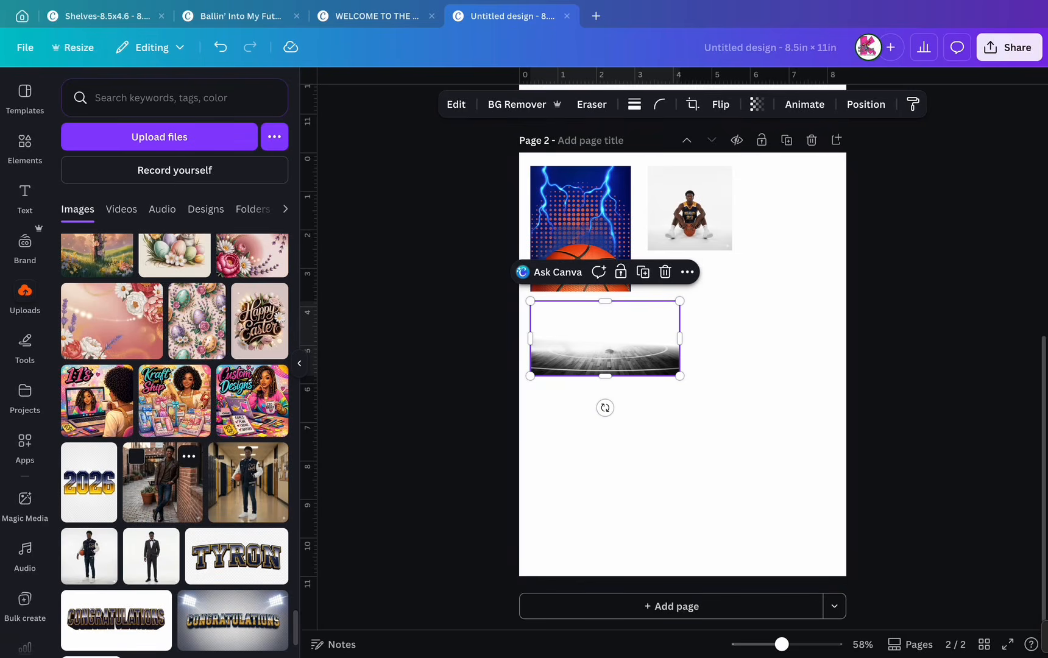
# Add the brick-alley photo and the school-hallway photo, shrink both and place them side by side below the court floor image.
pyautogui.click(159, 488)
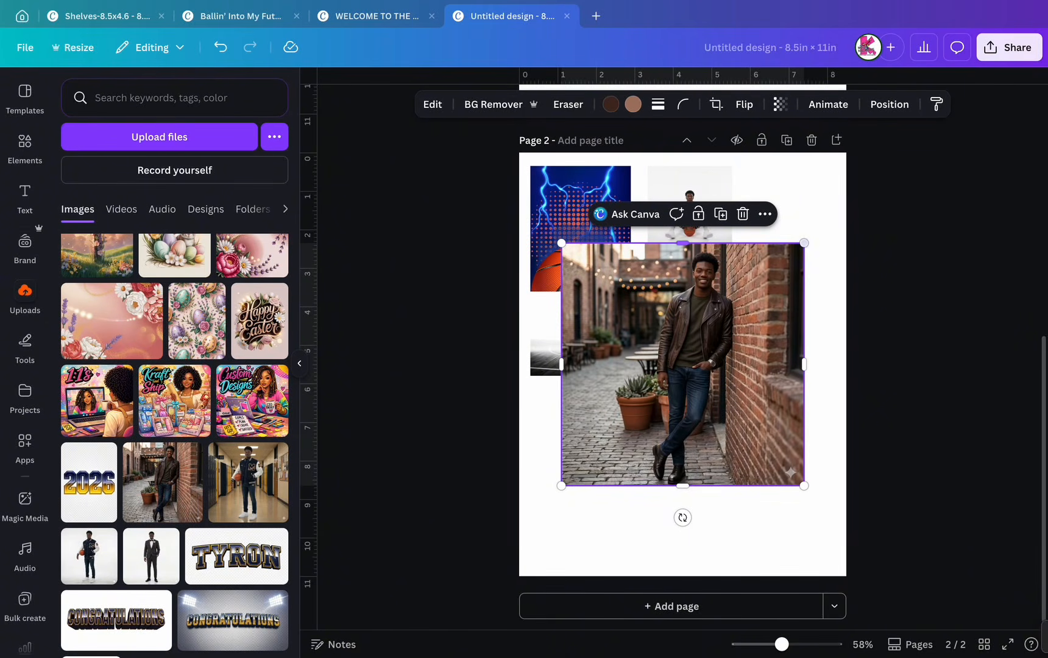
pyautogui.moveTo(804, 243); pyautogui.dragTo(636, 412)
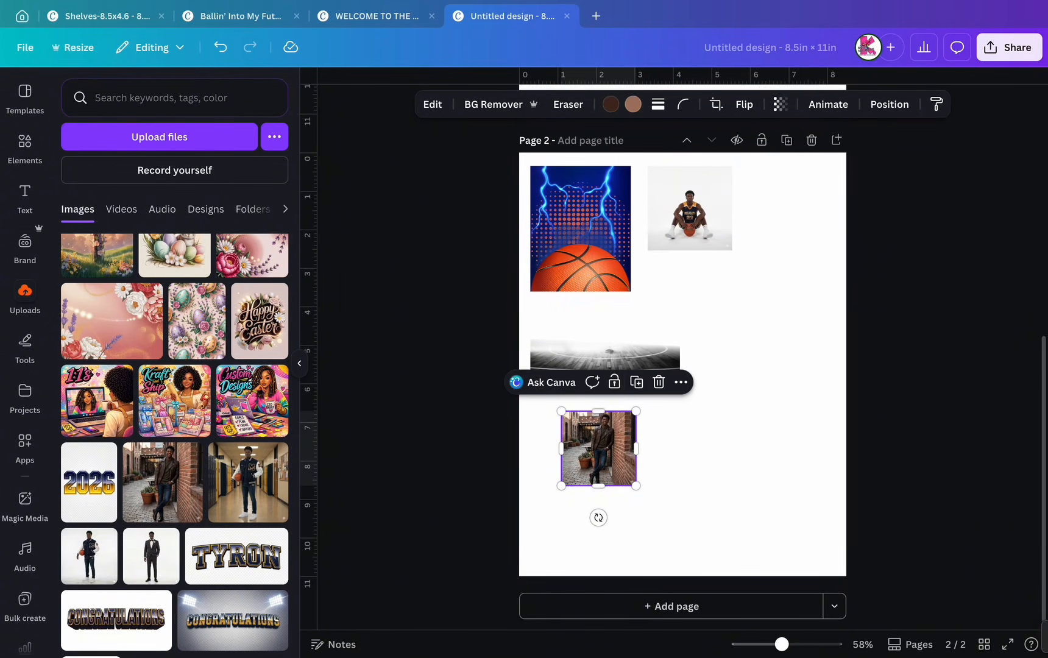
pyautogui.click(248, 482)
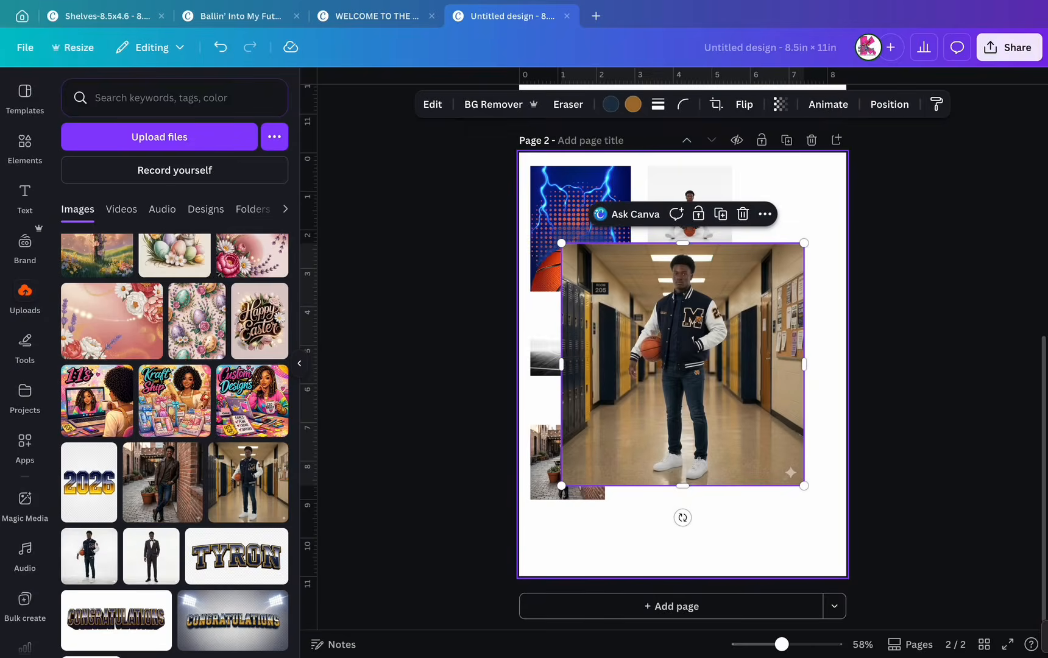
pyautogui.moveTo(561, 242); pyautogui.dragTo(708, 388)
pyautogui.moveTo(756, 437); pyautogui.dragTo(662, 474)
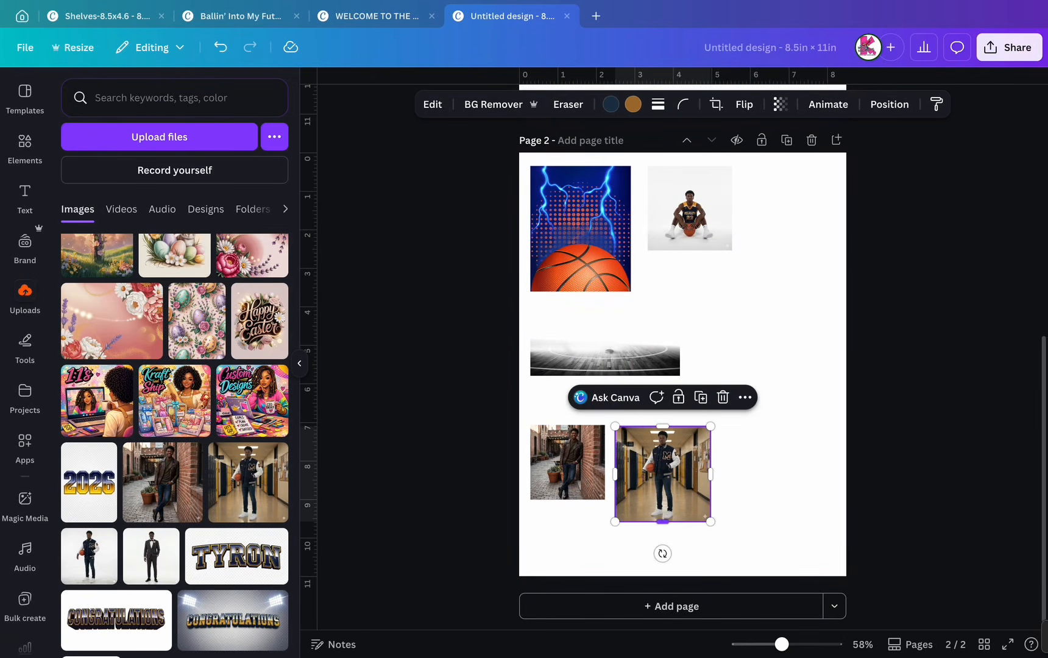
pyautogui.click(671, 536)
# Add the blue-and-gold 2026 graphic, remove its background and crop off the empty space above and below the number.
pyautogui.scroll(-2, 175, 439)
pyautogui.click(88, 411)
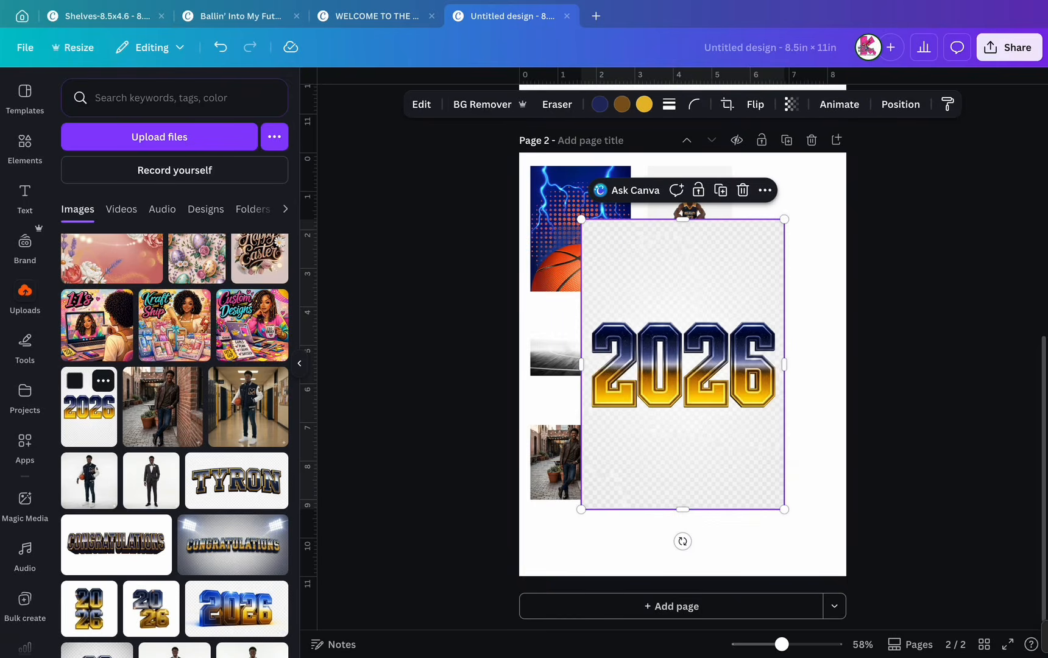
pyautogui.click(488, 104)
pyautogui.moveTo(683, 510); pyautogui.dragTo(682, 418)
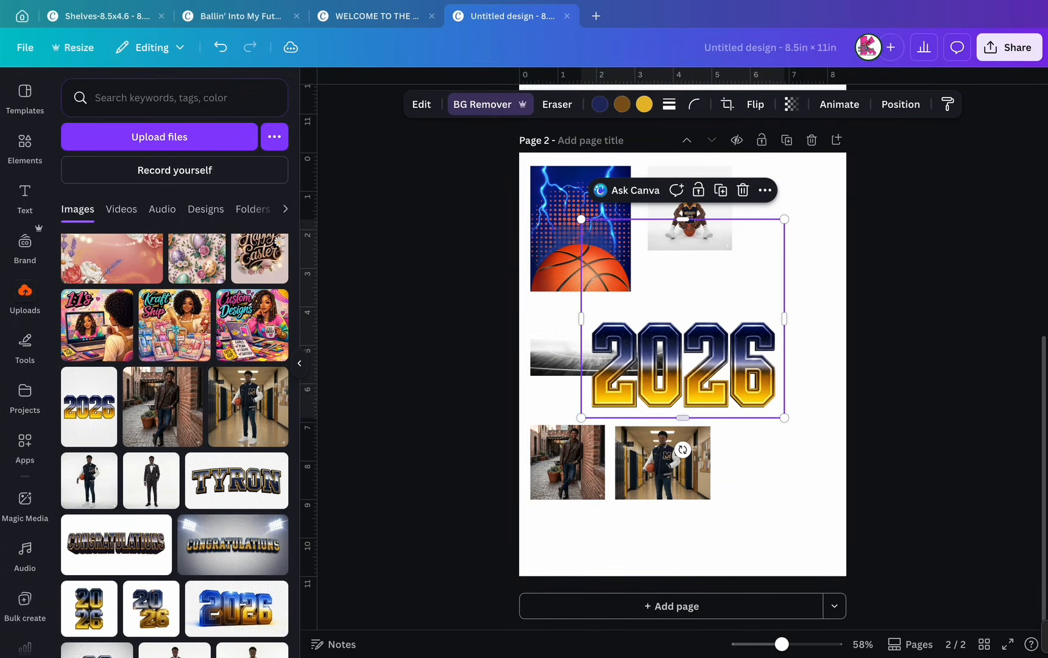
pyautogui.moveTo(682, 220); pyautogui.dragTo(682, 316)
# Shrink the 2026 graphic and place it to the right of the court floor image.
pyautogui.moveTo(580, 417); pyautogui.dragTo(683, 368)
pyautogui.moveTo(733, 341); pyautogui.dragTo(763, 344)
pyautogui.scroll(-3, 175, 444)
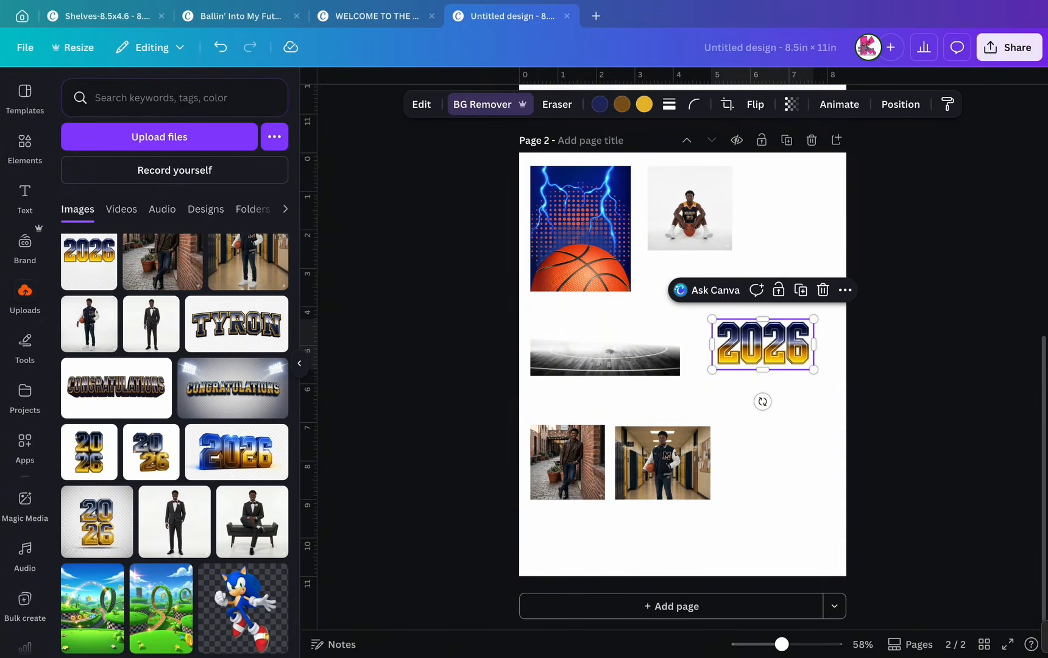
pyautogui.scroll(3, 174, 397)
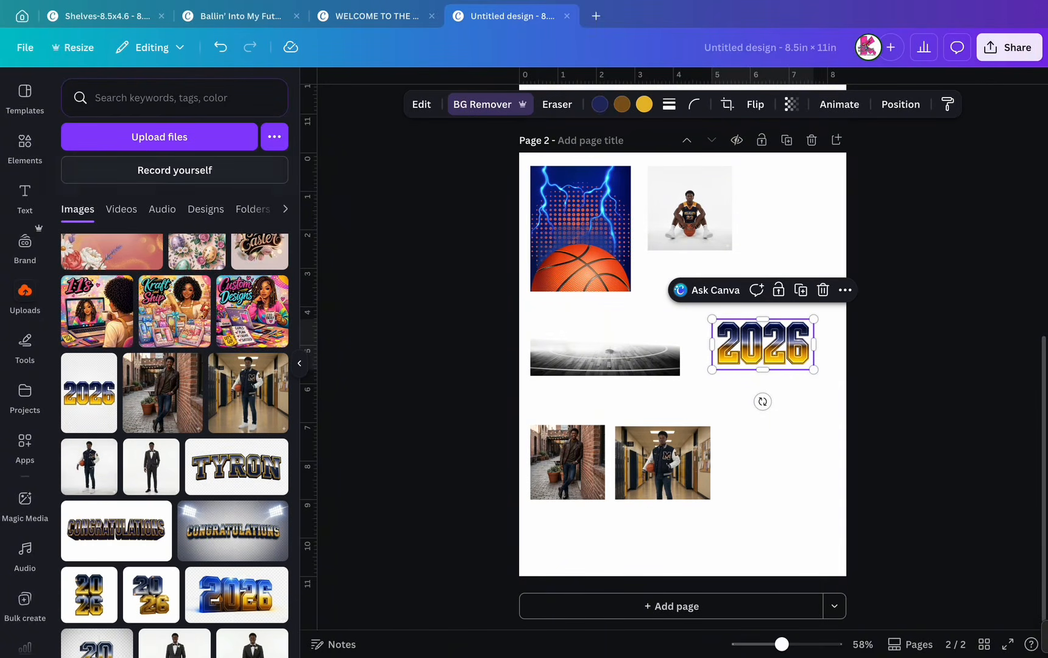
# Search the uploads for "polaroid" and the elements library for "line".
pyautogui.write('id')
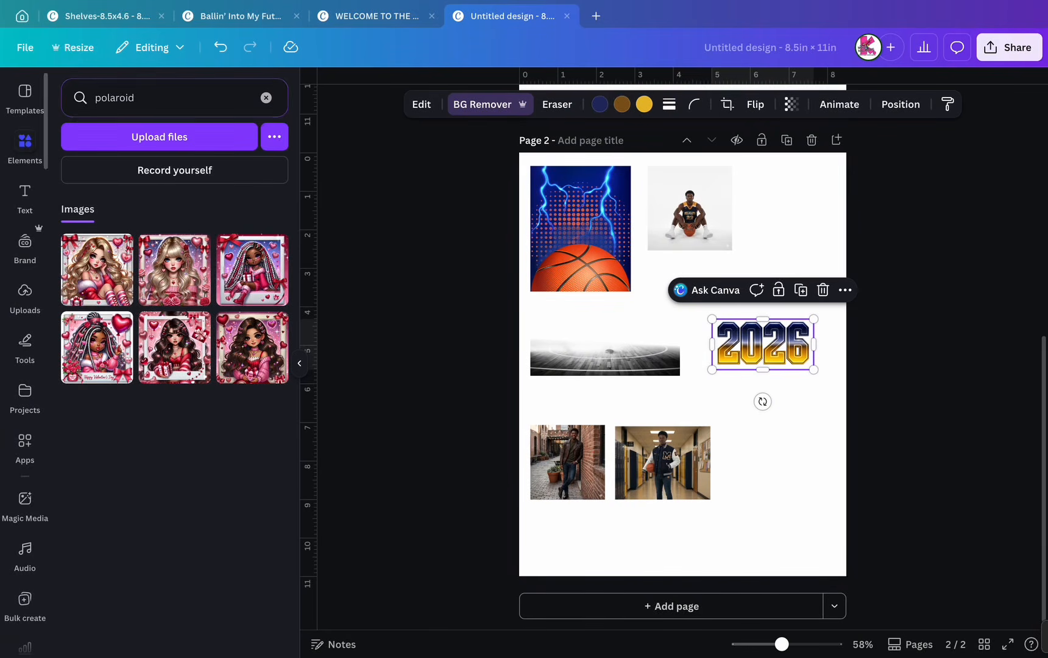
pyautogui.hotkey('ctrl', 'a')
pyautogui.write('line')
pyautogui.press('Return')
# Find a polaroid frame in the elements library, add it, shrink it and place it below the 2026 graphic.
pyautogui.hotkey('ctrl', 'a')
pyautogui.write('polaroid')
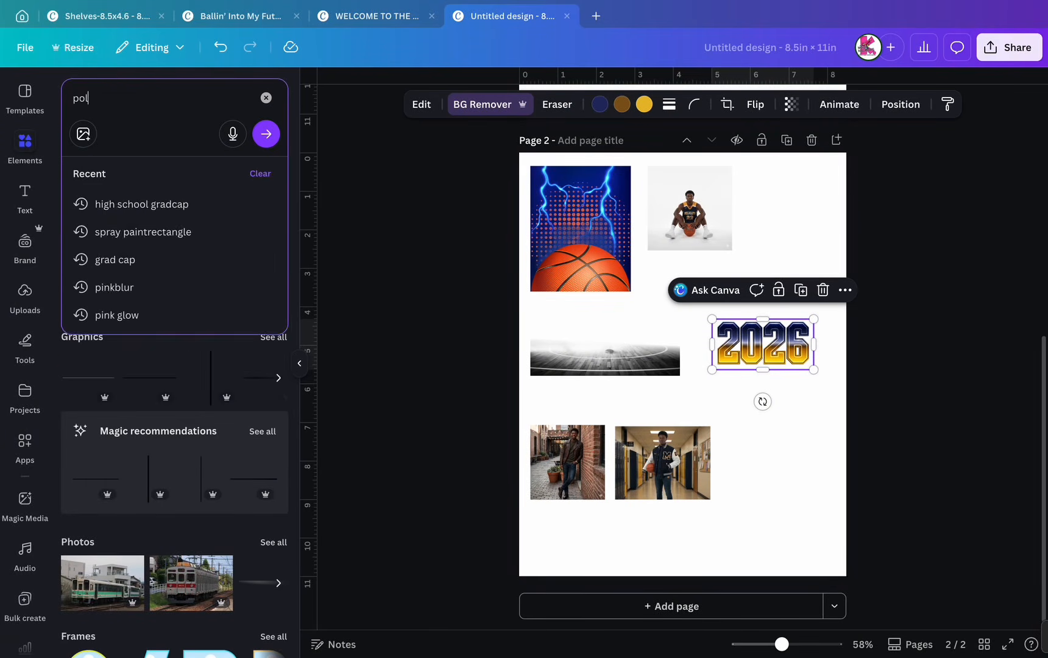
pyautogui.press('Return')
pyautogui.click(89, 300)
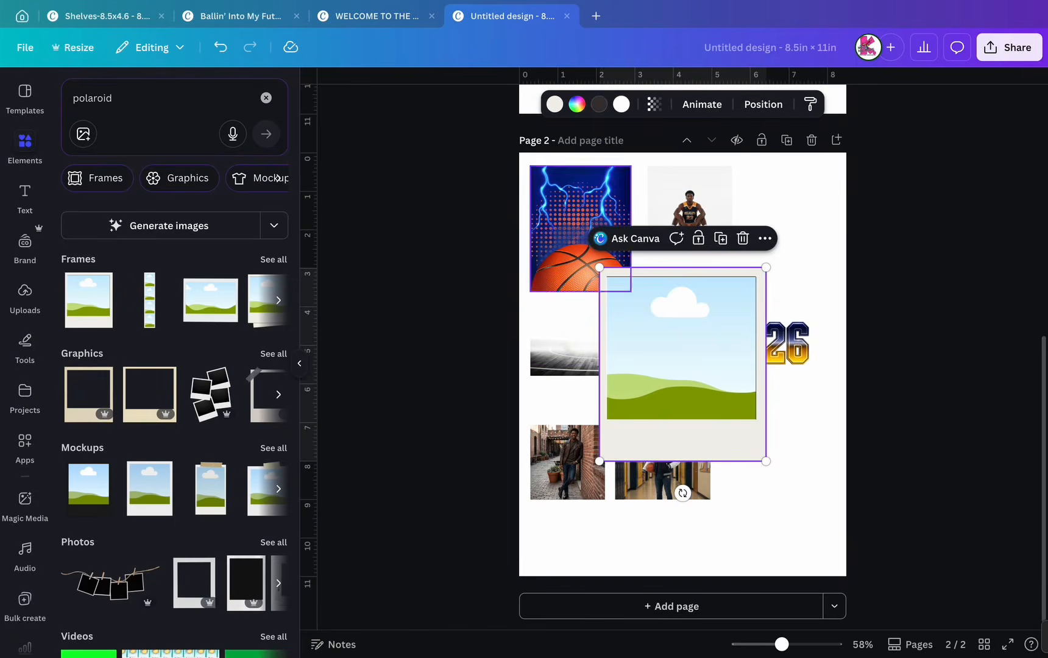
pyautogui.moveTo(600, 267); pyautogui.dragTo(682, 364)
pyautogui.moveTo(724, 413); pyautogui.dragTo(748, 415)
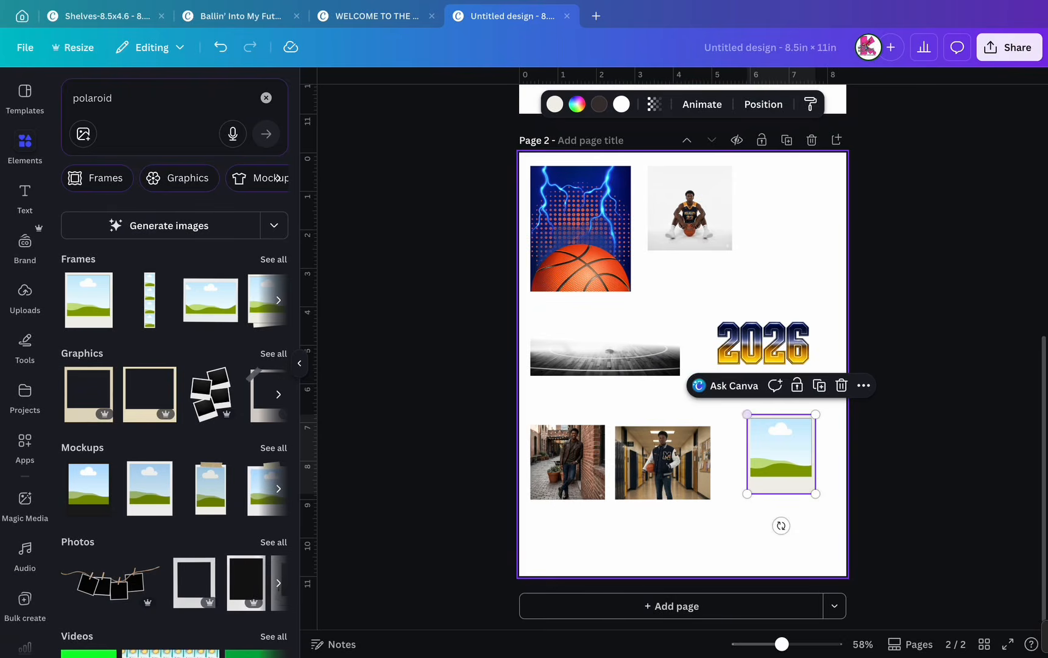
pyautogui.moveTo(782, 454); pyautogui.dragTo(755, 422)
pyautogui.press('Escape')
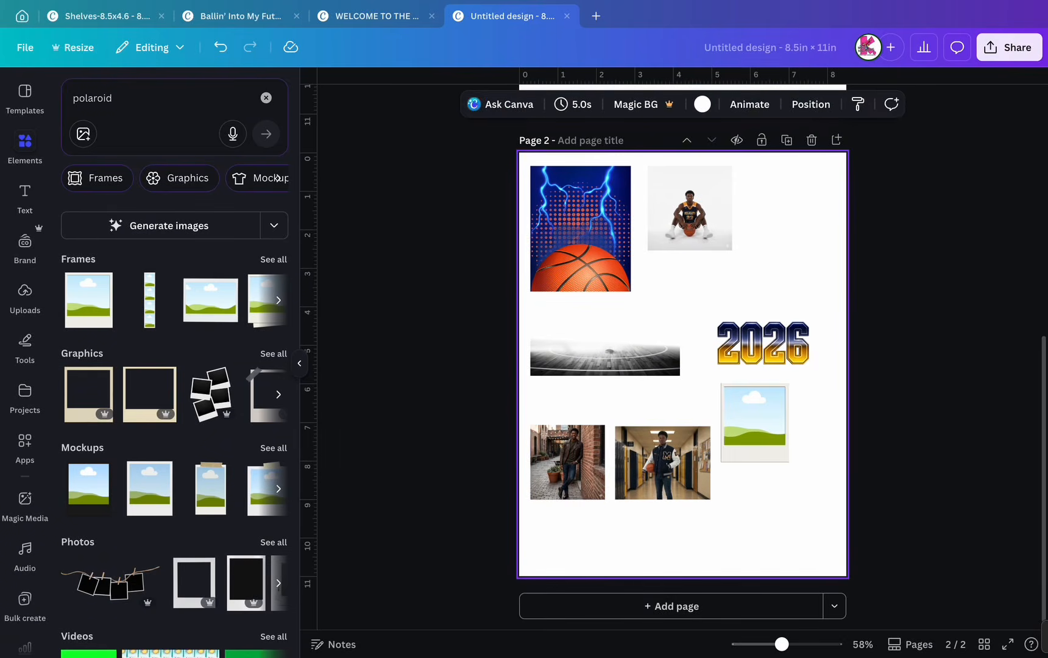
# Search the elements library for "dot splatter" and limit the results to graphics.
pyautogui.click(164, 98)
pyautogui.write('dot s')
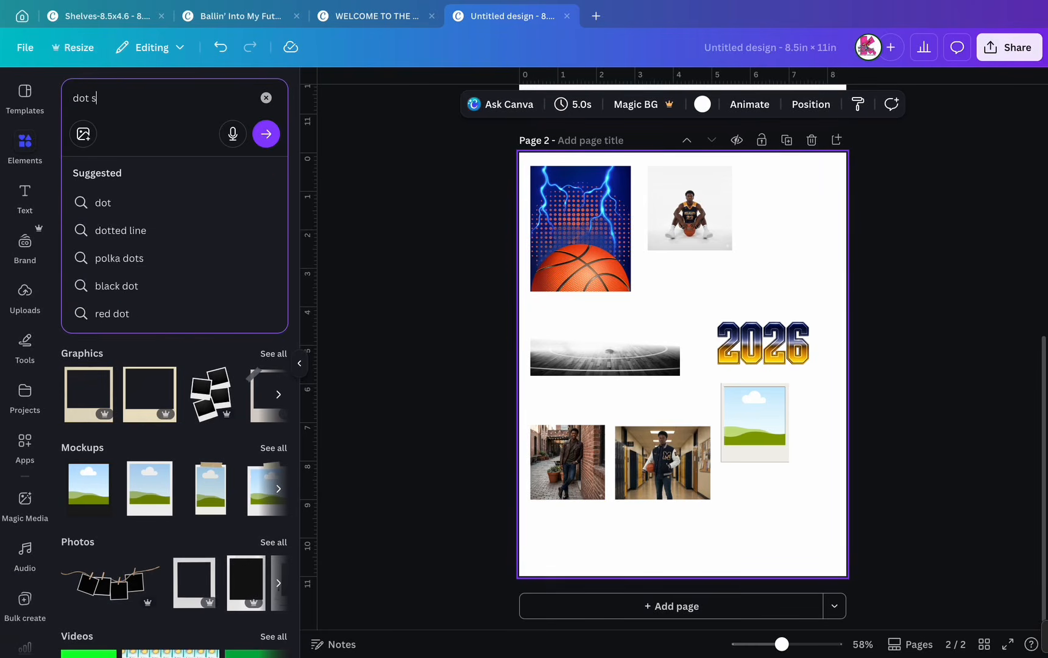
pyautogui.write('platter')
pyautogui.press('Return')
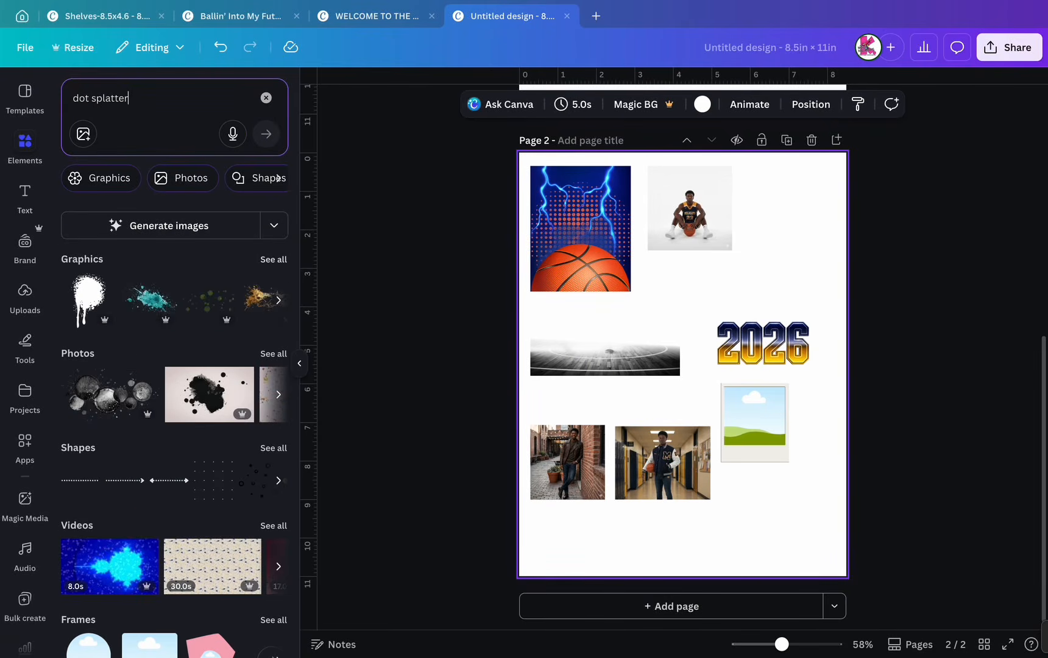
pyautogui.click(101, 178)
# Examine the dot splatter graphics results for a suitable splatter for the design.
pyautogui.scroll(-9, 176, 500)
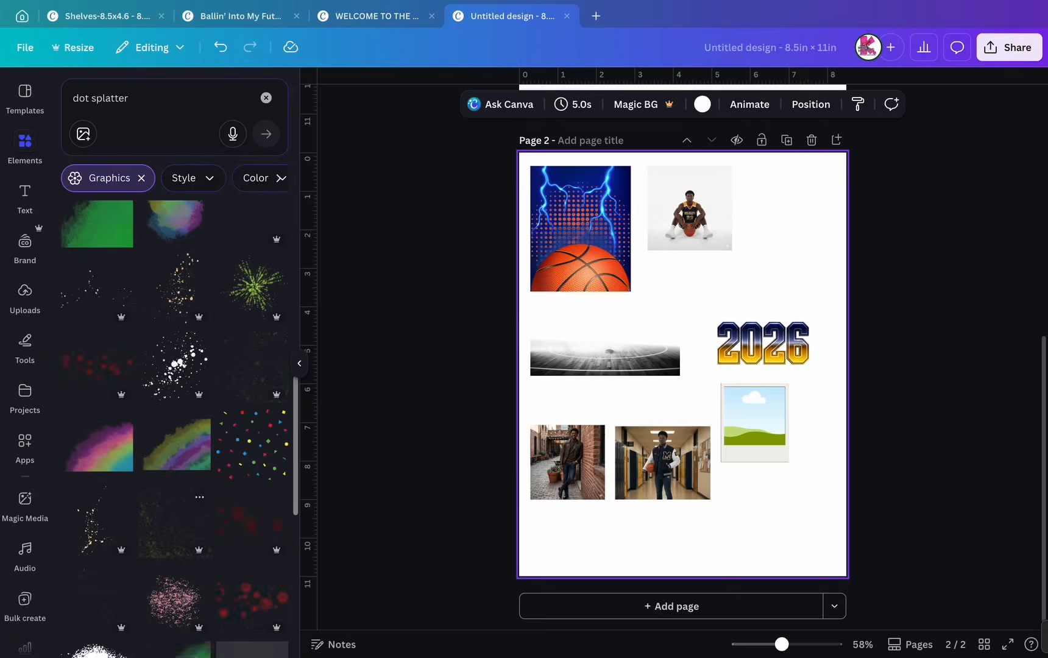
pyautogui.scroll(-10, 175, 500)
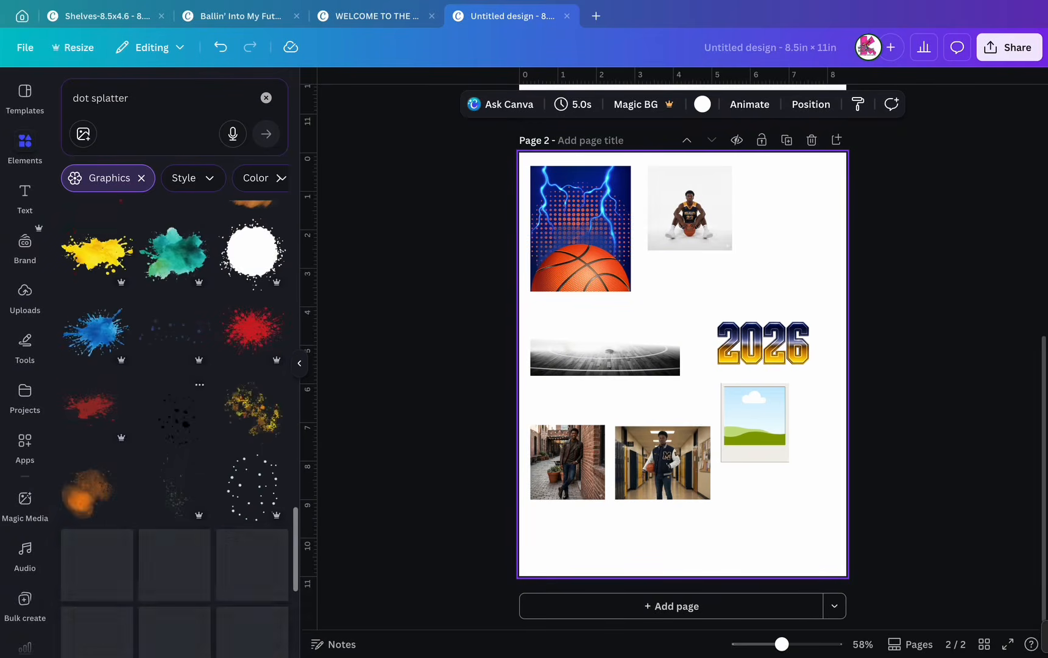
pyautogui.scroll(-10, 176, 500)
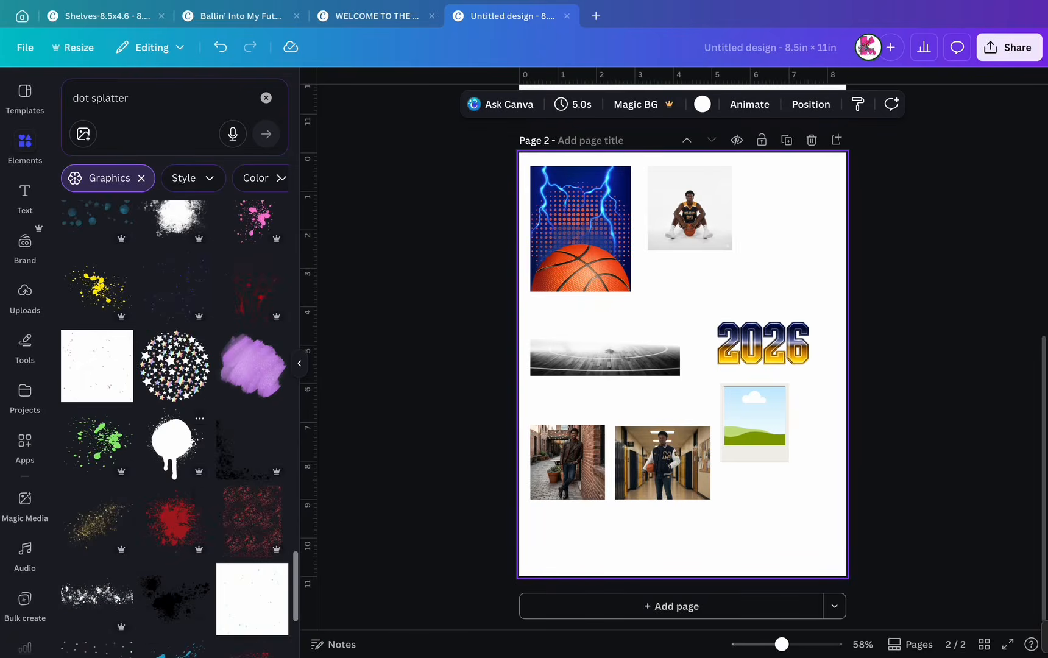
pyautogui.scroll(-10, 176, 499)
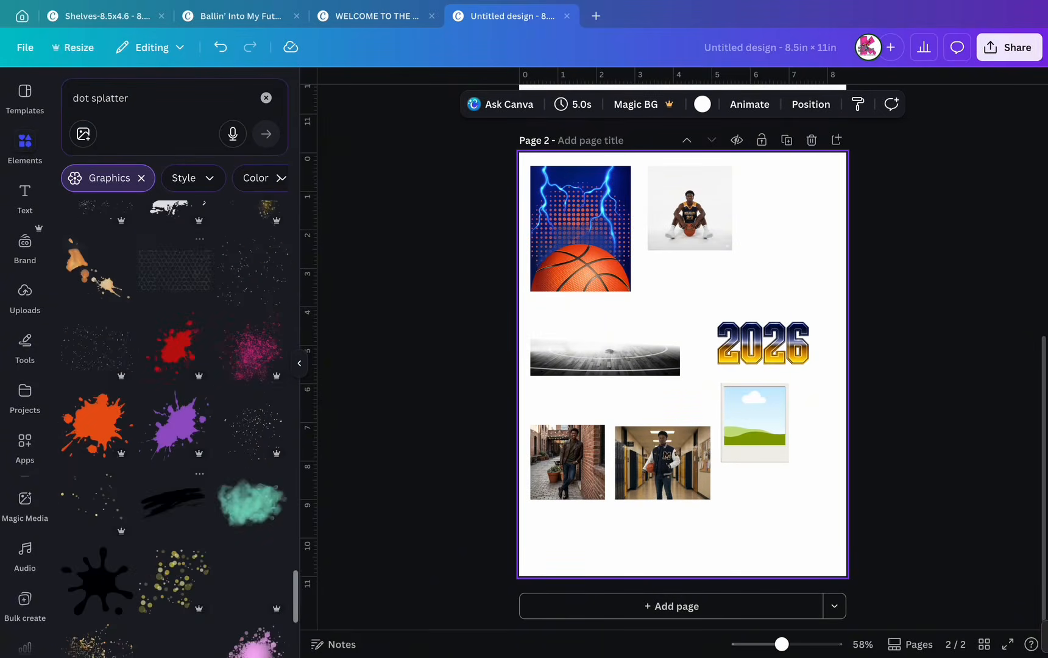
pyautogui.scroll(-10, 176, 494)
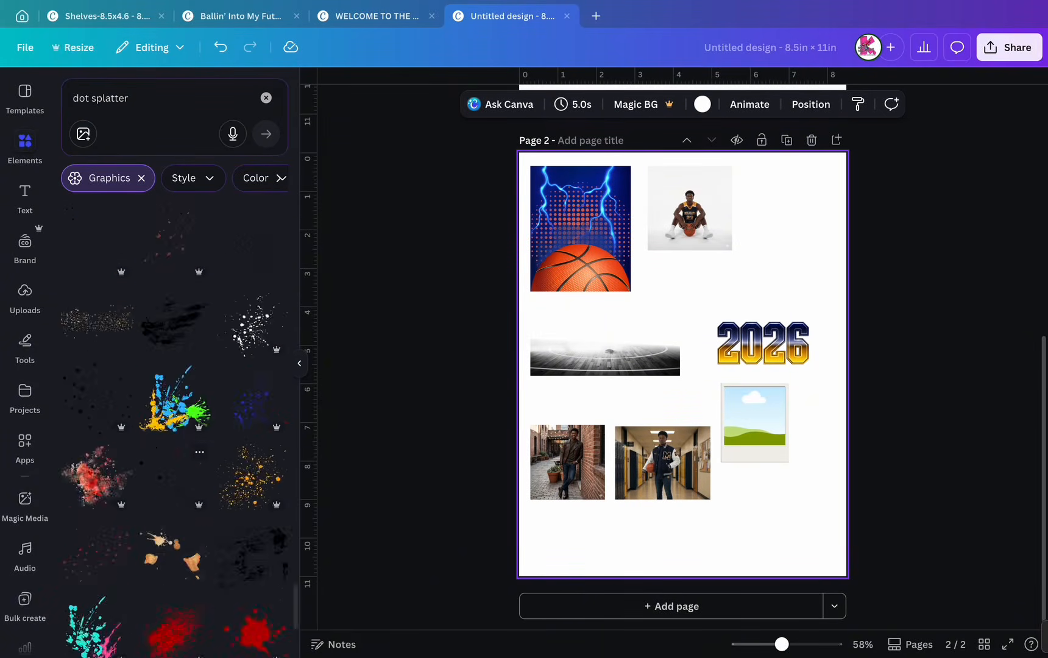
pyautogui.scroll(-10, 176, 493)
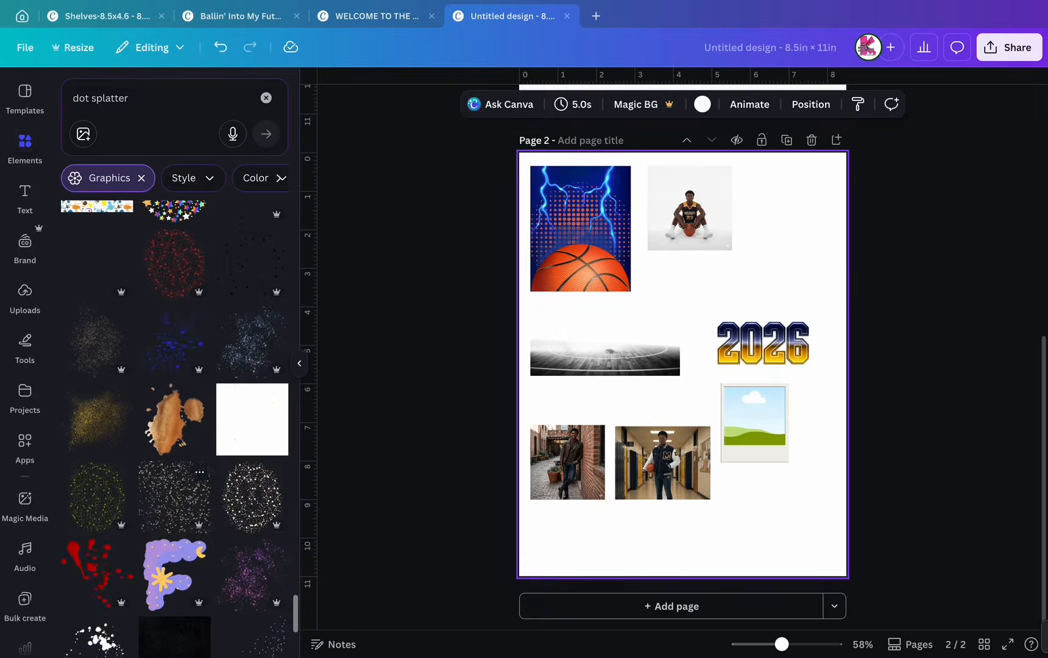
pyautogui.scroll(-10, 175, 439)
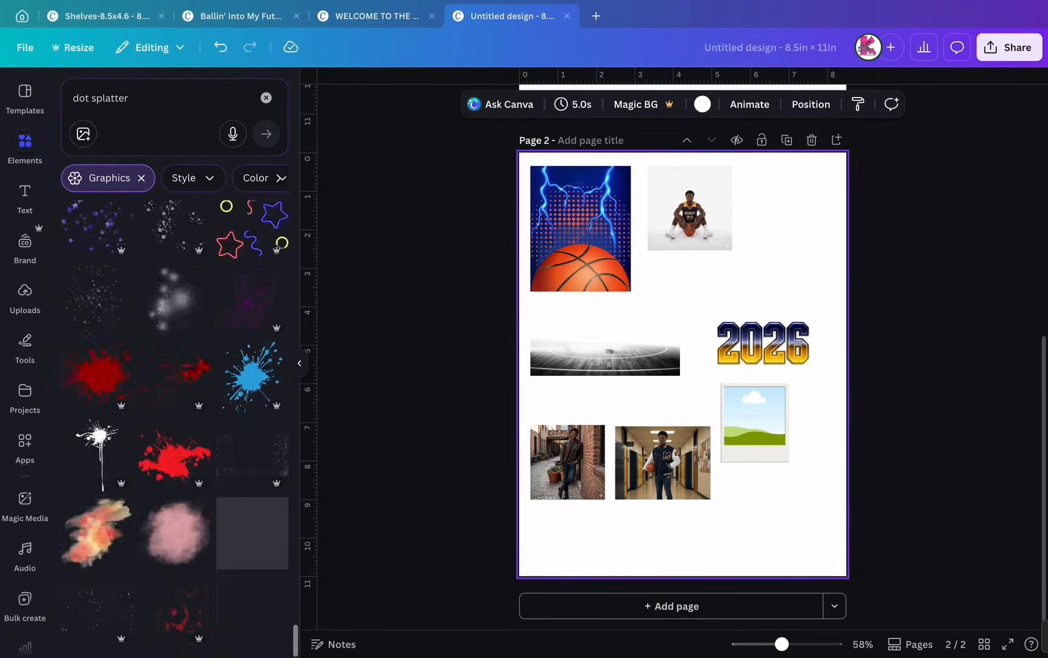
pyautogui.scroll(-7, 176, 483)
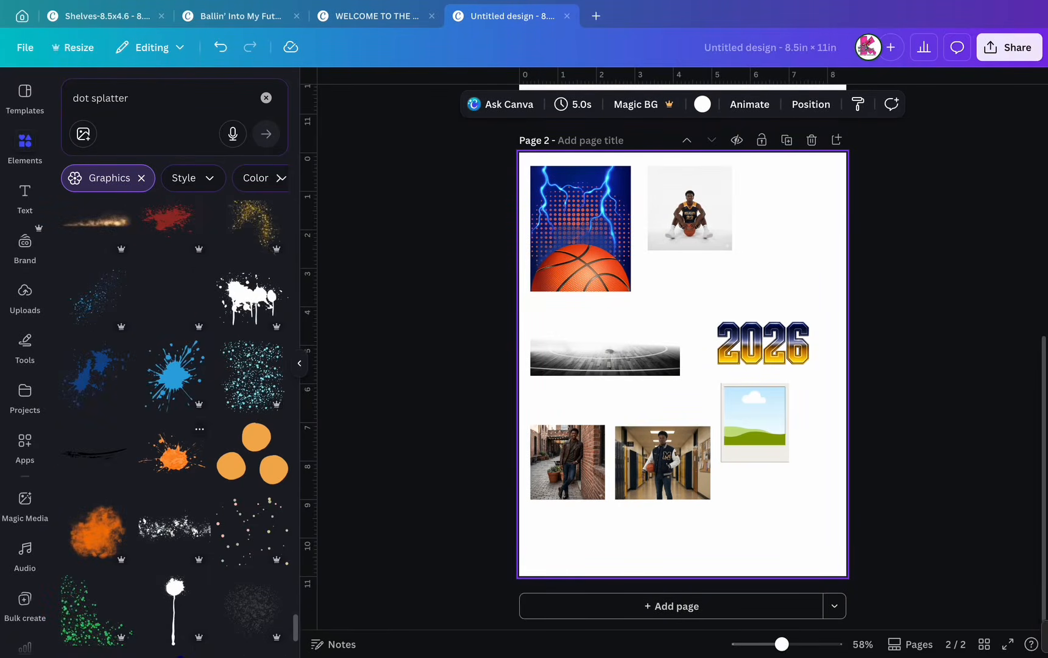
# Add a third page and fill it with the vertical CONGRATULATIONS basketball page from the ATM template among the existing projects.
pyautogui.click(299, 363)
pyautogui.click(546, 606)
pyautogui.click(25, 396)
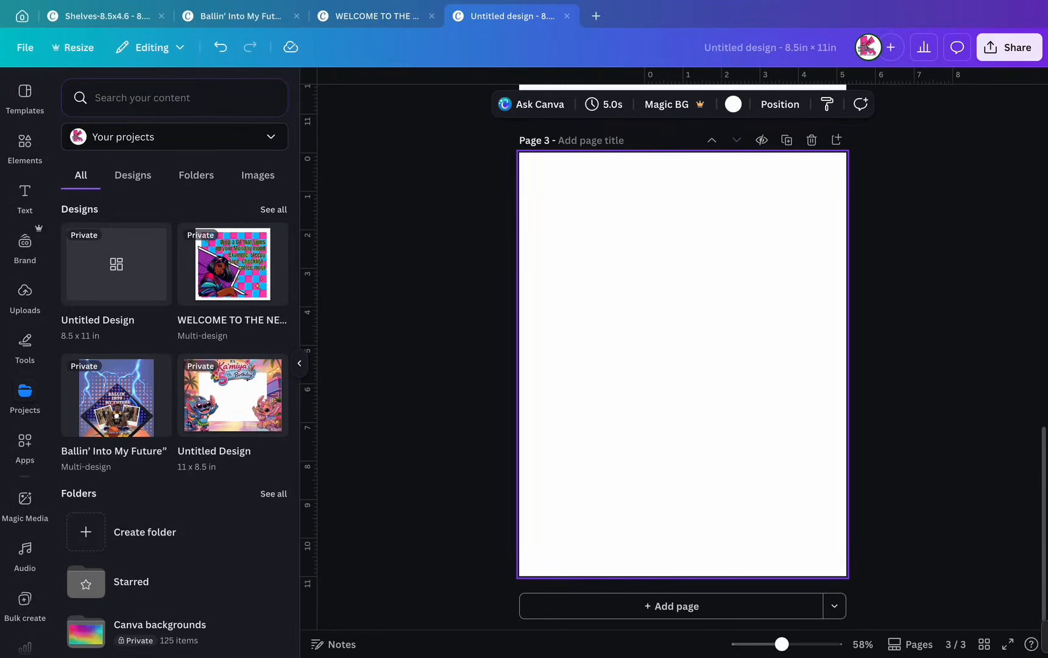
pyautogui.click(269, 209)
pyautogui.scroll(-10, 233, 499)
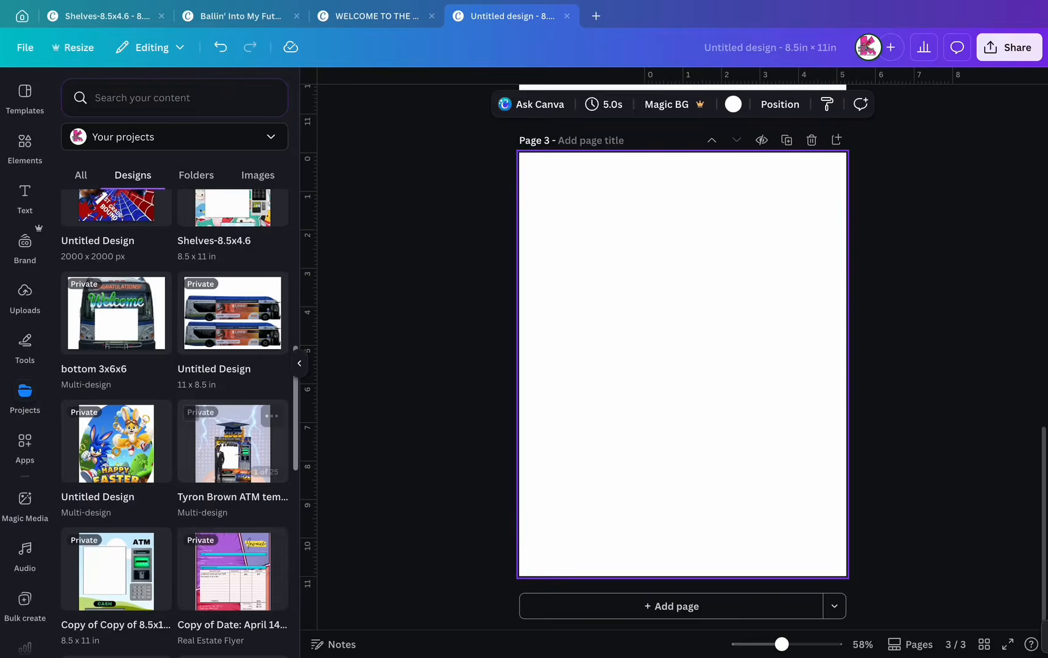
pyautogui.click(233, 440)
pyautogui.click(97, 417)
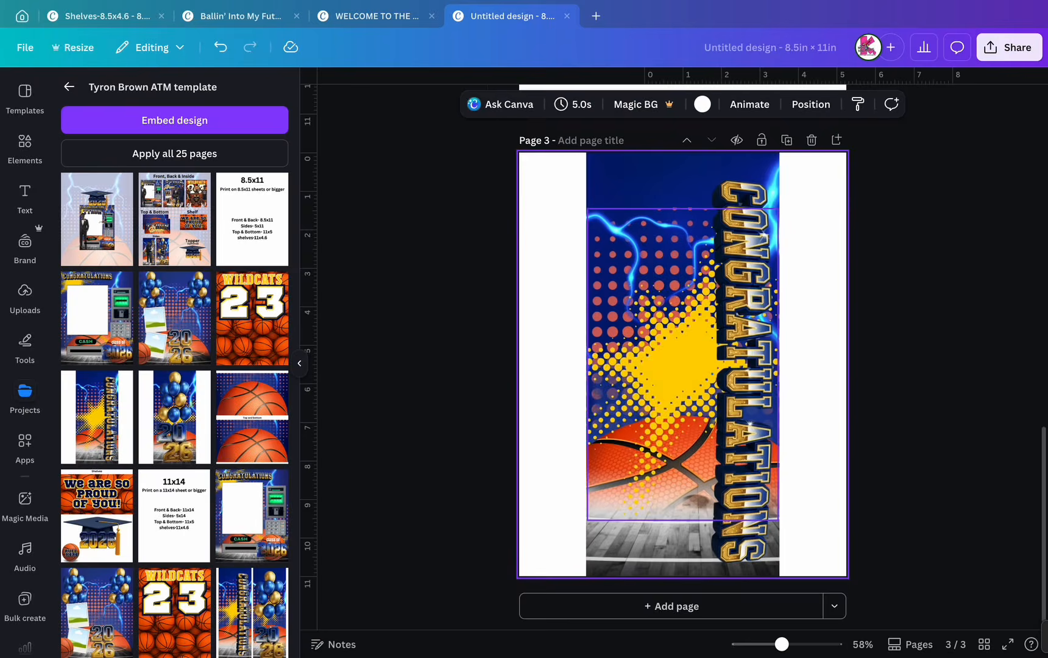
# Shrink the yellow halftone burst from page 3, place it on page 2 beside the seated player, and delete page 3.
pyautogui.scroll(2, 670, 377)
pyautogui.click(675, 475)
pyautogui.moveTo(675, 476); pyautogui.dragTo(714, 172)
pyautogui.moveTo(632, 323); pyautogui.dragTo(724, 172)
pyautogui.moveTo(761, 141); pyautogui.dragTo(742, 199)
pyautogui.moveTo(774, 159); pyautogui.dragTo(768, 182)
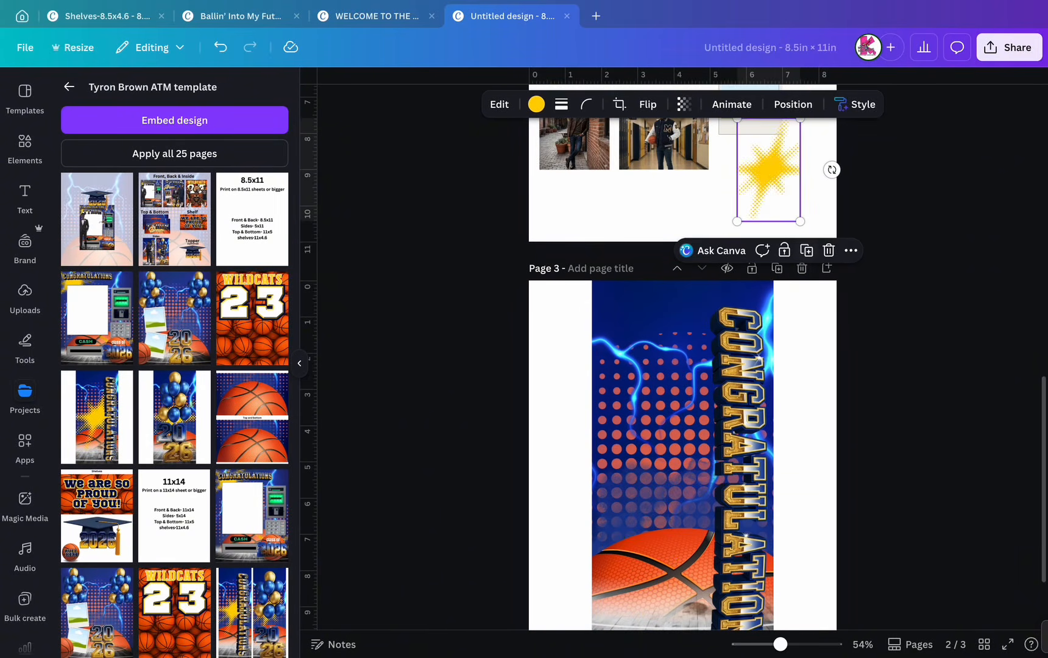
pyautogui.click(802, 268)
pyautogui.moveTo(768, 504); pyautogui.dragTo(782, 265)
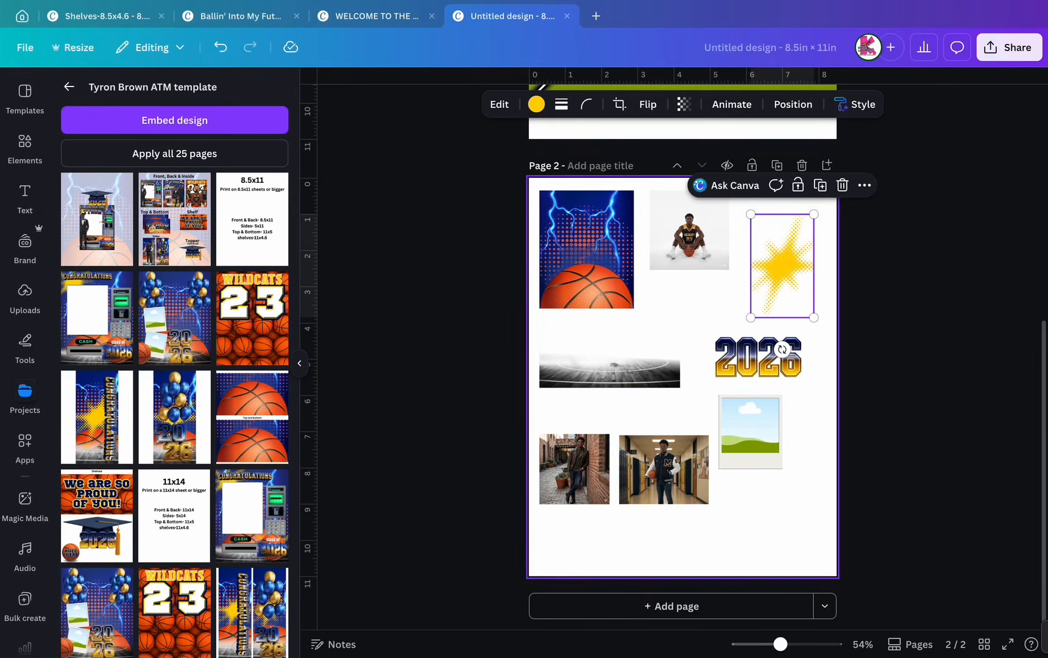
# Find an isolated basketball among the "basketball" photos, add it to page 2, shrink it and place it below the polaroid frame.
pyautogui.click(25, 148)
pyautogui.click(140, 98)
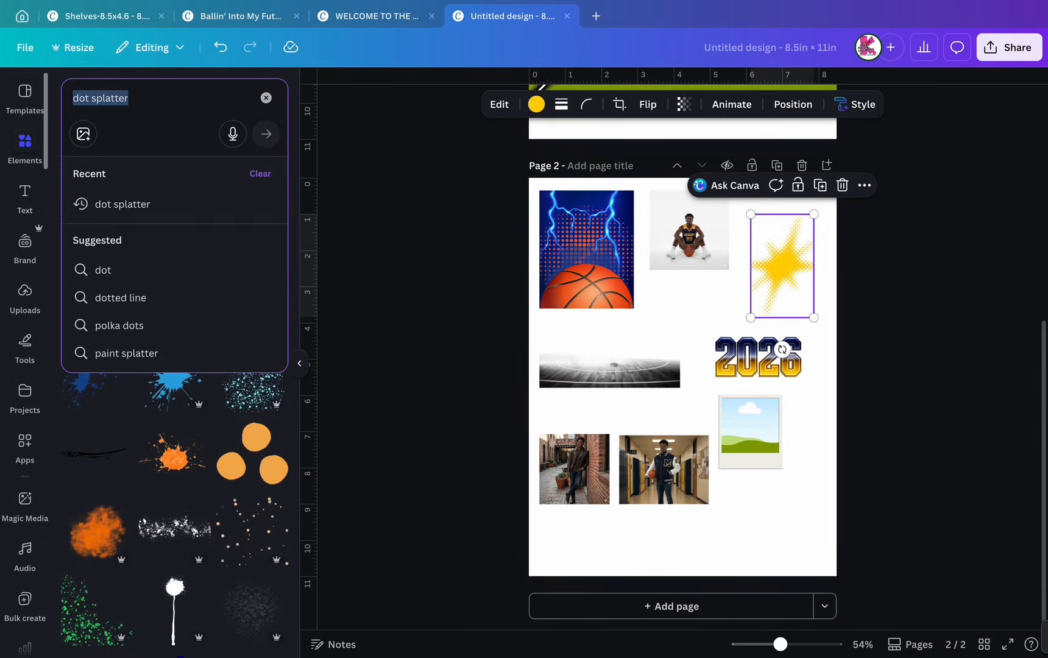
pyautogui.write('basketball')
pyautogui.press('Return')
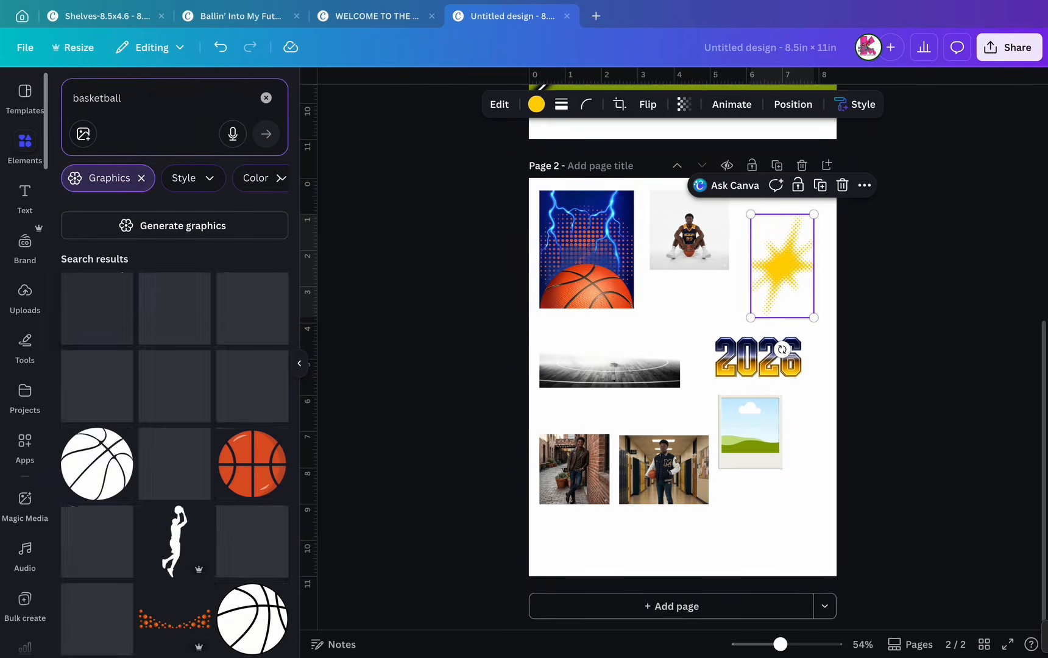
pyautogui.click(141, 178)
pyautogui.click(274, 354)
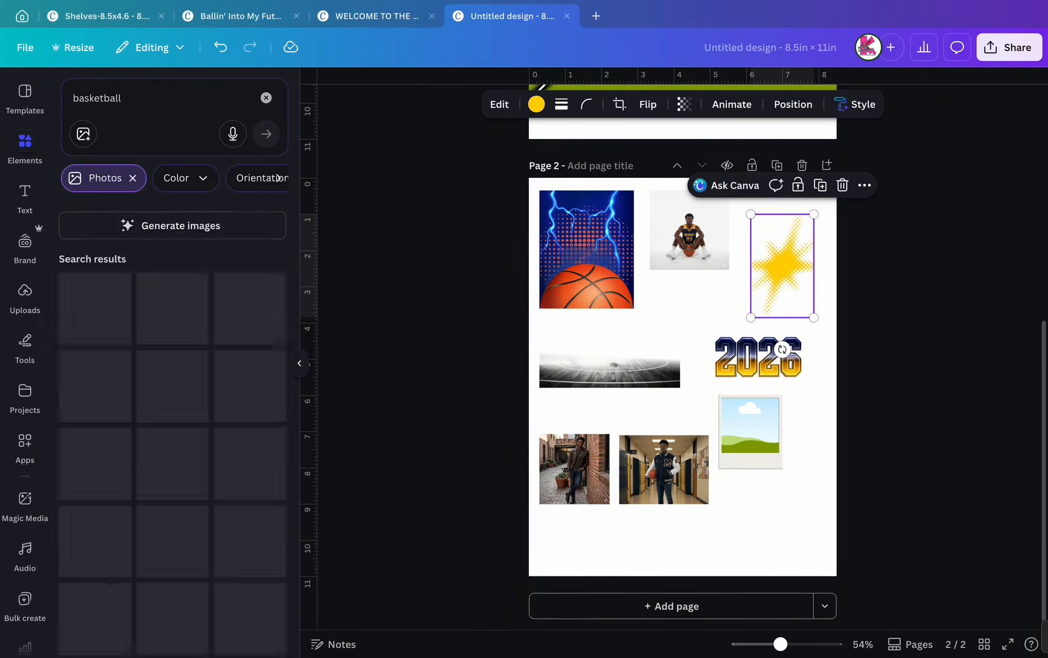
pyautogui.click(250, 466)
pyautogui.moveTo(555, 237); pyautogui.dragTo(749, 505)
# Fill page 1's square frame with the lightning basketball image, rotated 41.5° and repositioned so the ball sits in the lower-left corner.
pyautogui.scroll(2, 689, 366)
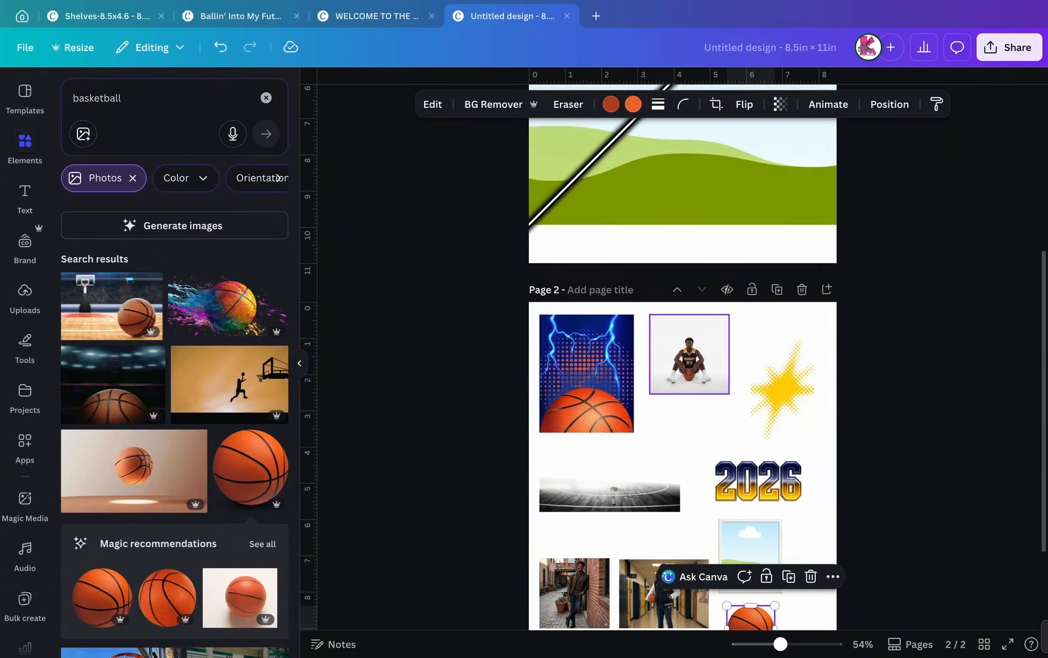
pyautogui.scroll(2, 665, 378)
pyautogui.click(649, 299)
pyautogui.scroll(-3, 677, 391)
pyautogui.scroll(1, 677, 390)
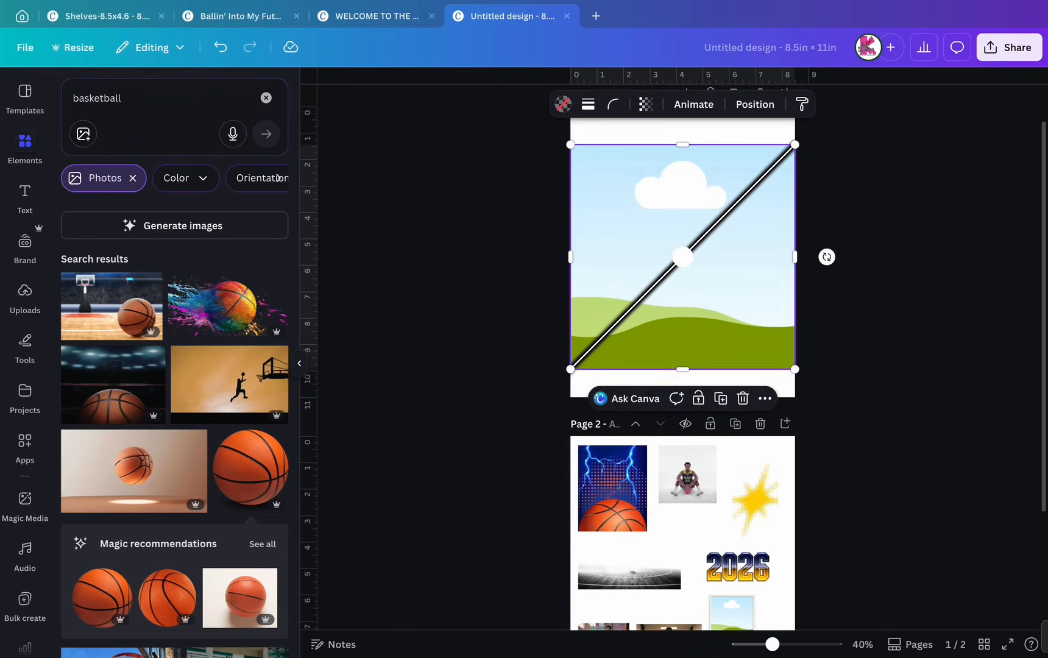
pyautogui.moveTo(612, 489); pyautogui.dragTo(738, 294)
pyautogui.doubleClick(739, 294)
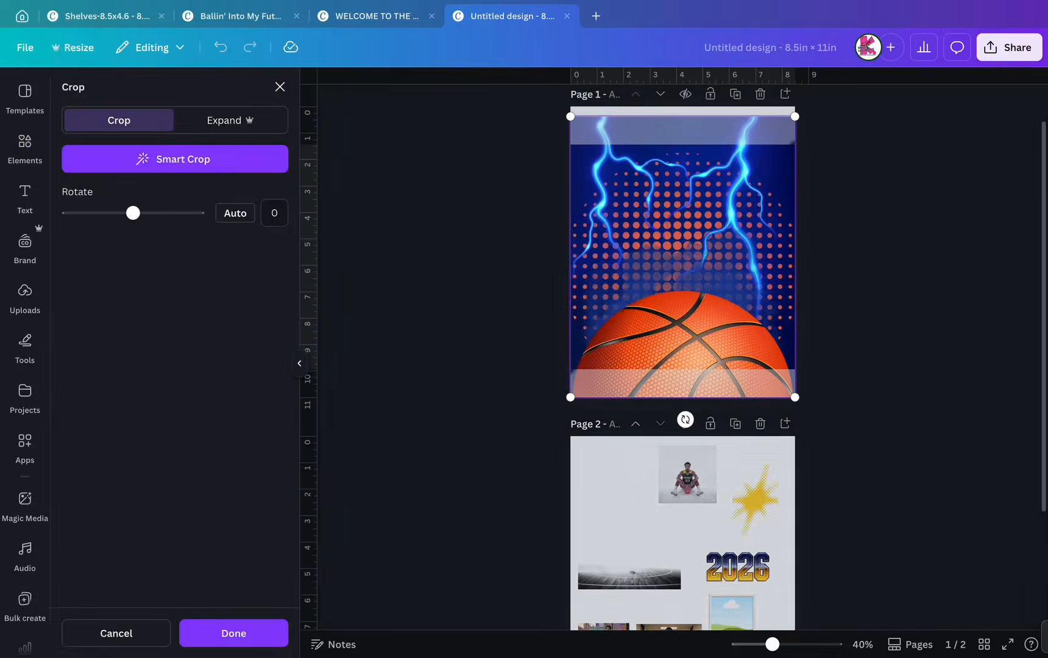
pyautogui.moveTo(685, 419); pyautogui.dragTo(580, 384)
pyautogui.moveTo(616, 353); pyautogui.dragTo(616, 352)
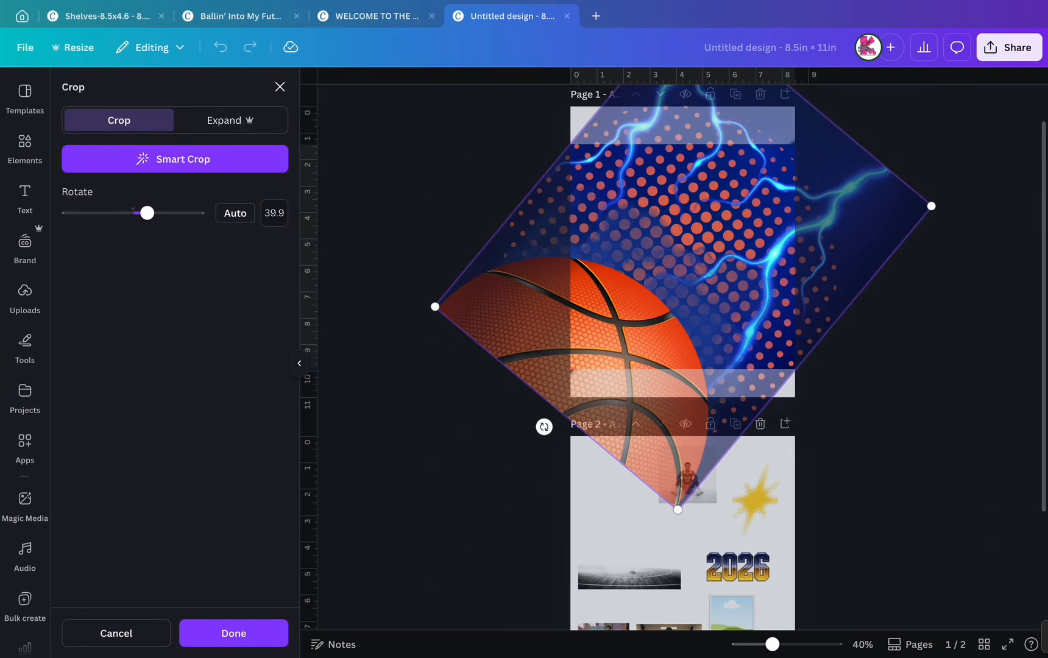
pyautogui.moveTo(544, 427); pyautogui.dragTo(538, 421)
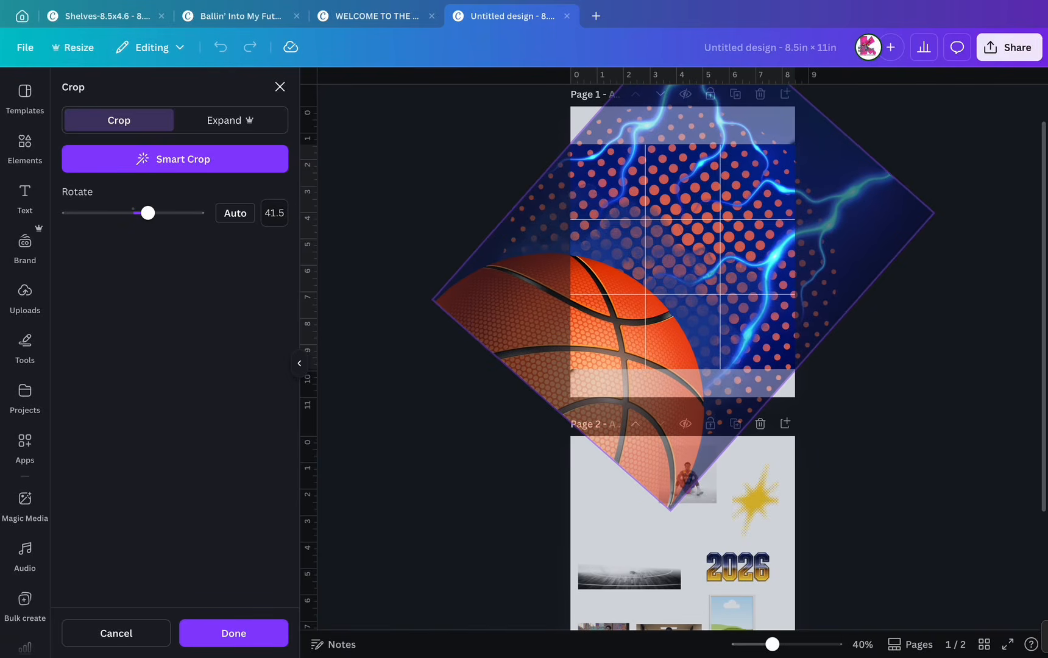
pyautogui.moveTo(627, 342); pyautogui.dragTo(653, 312)
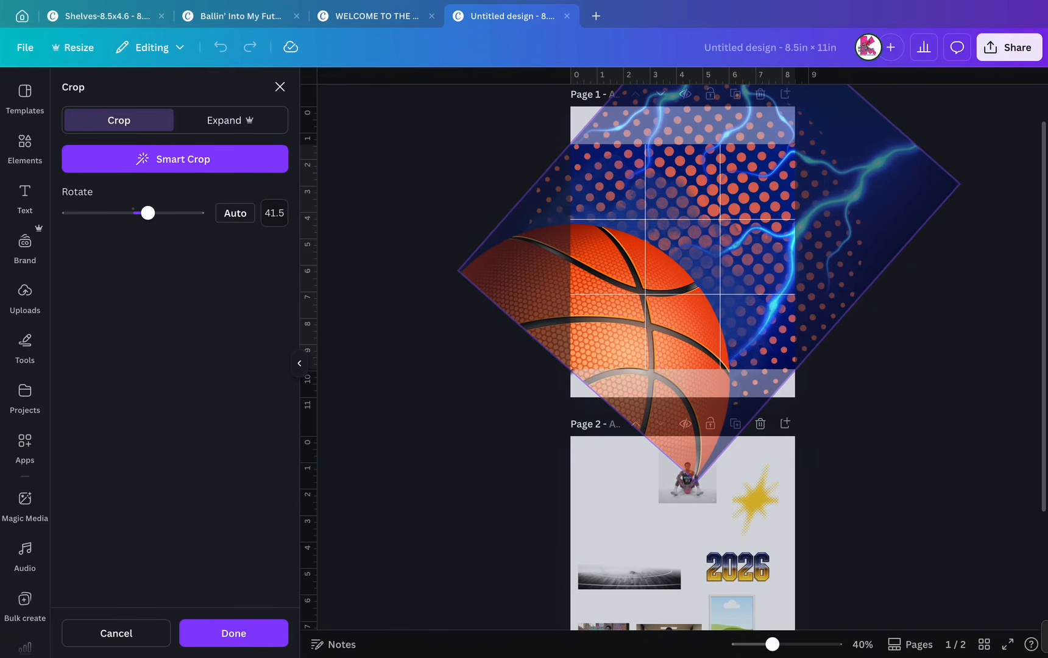
pyautogui.press('Return')
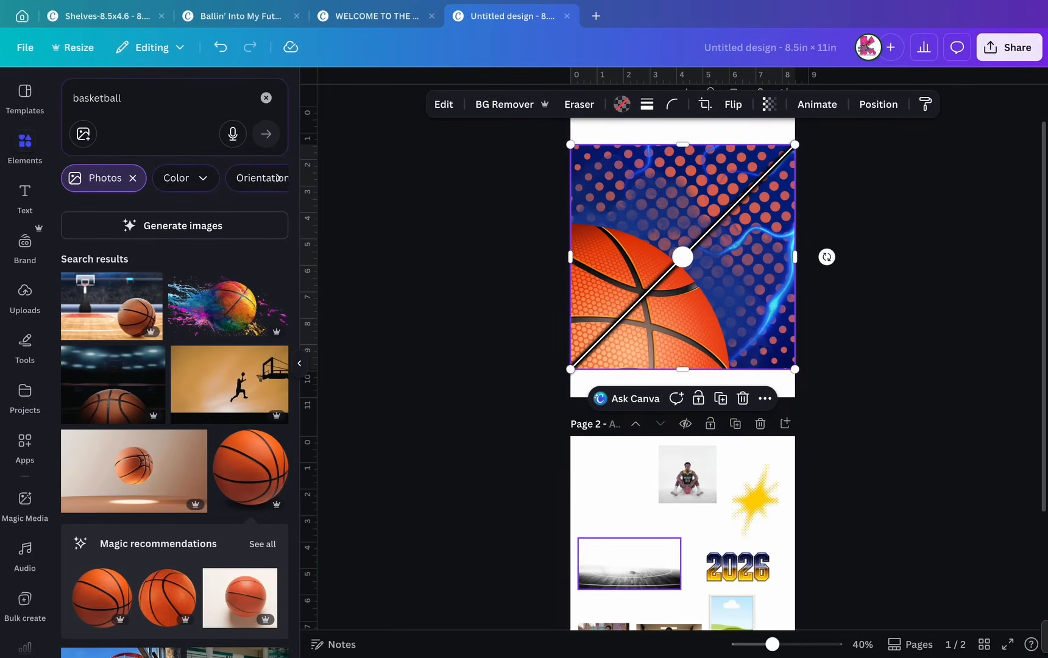
# Duplicate the filled frame and replace the copy's image with the court floor, rotated to fade in from the lower-left corner.
pyautogui.click(721, 398)
pyautogui.moveTo(629, 574); pyautogui.dragTo(677, 315)
pyautogui.doubleClick(678, 316)
pyautogui.moveTo(690, 396); pyautogui.dragTo(560, 391)
pyautogui.press('Return')
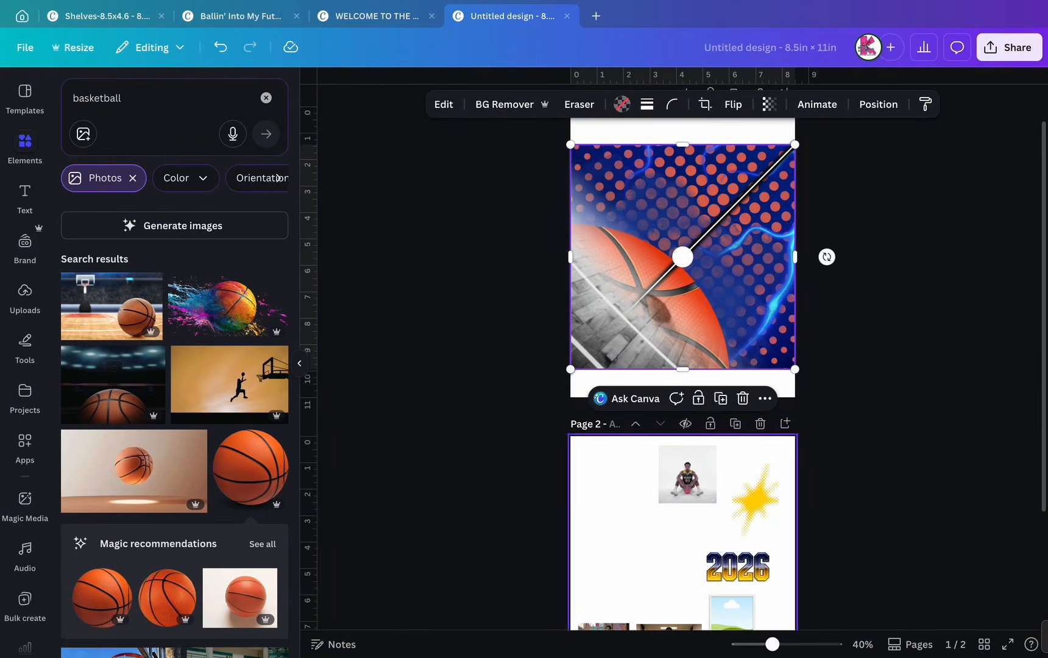
# Lock all page 1 elements, then place the 2026 graphic in the square's lower-left corner, enlarged and rotated clockwise across it.
pyautogui.press('super+a')
pyautogui.click(669, 399)
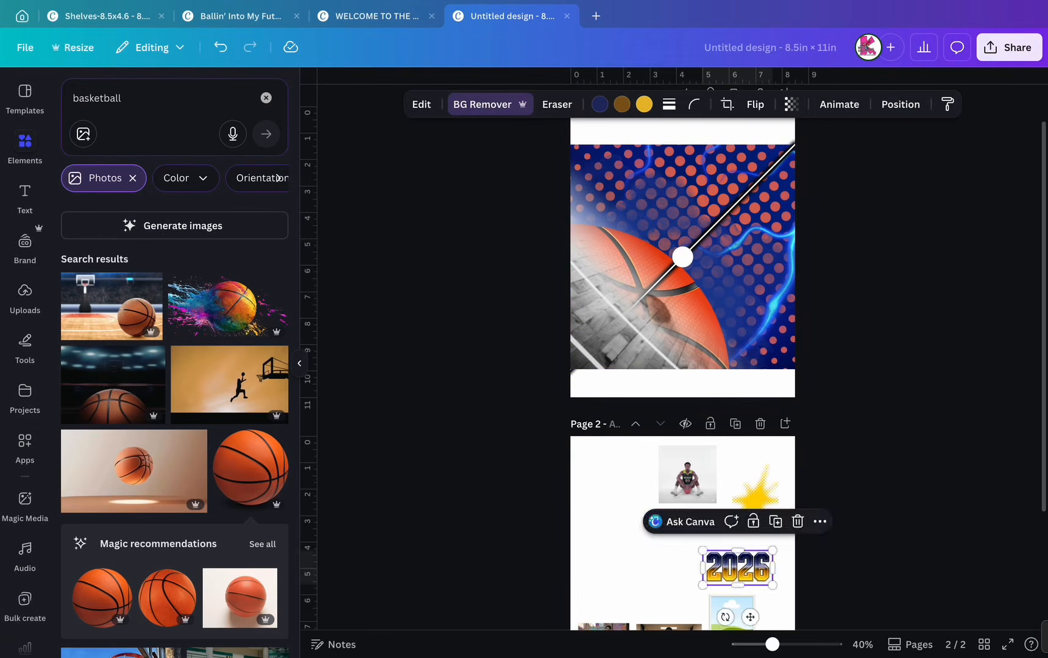
pyautogui.moveTo(738, 567); pyautogui.dragTo(630, 327)
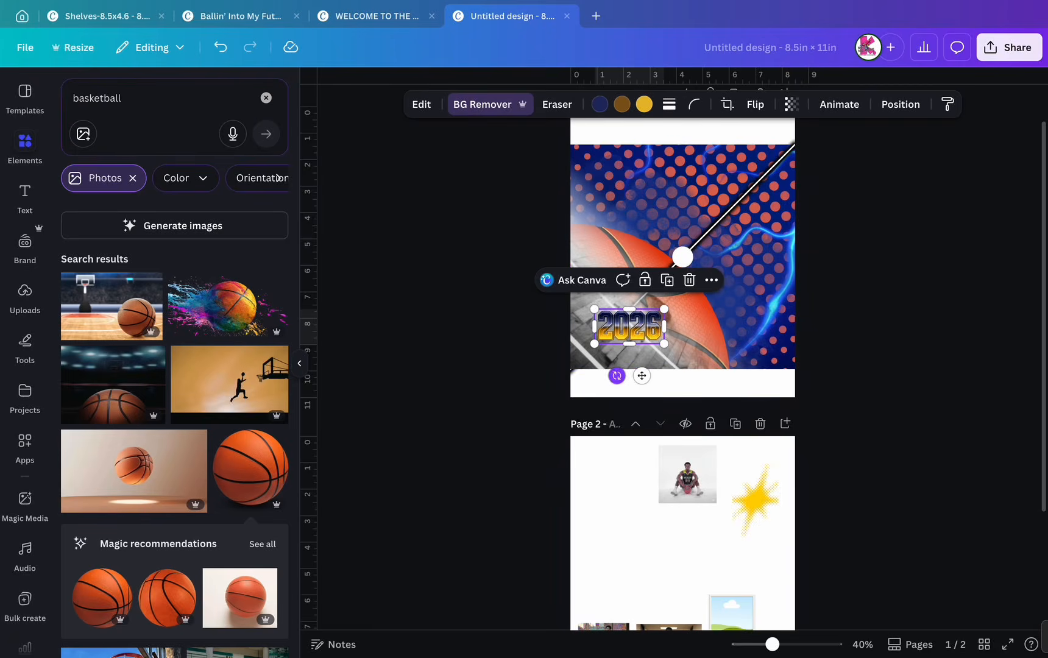
pyautogui.moveTo(616, 376); pyautogui.dragTo(683, 344)
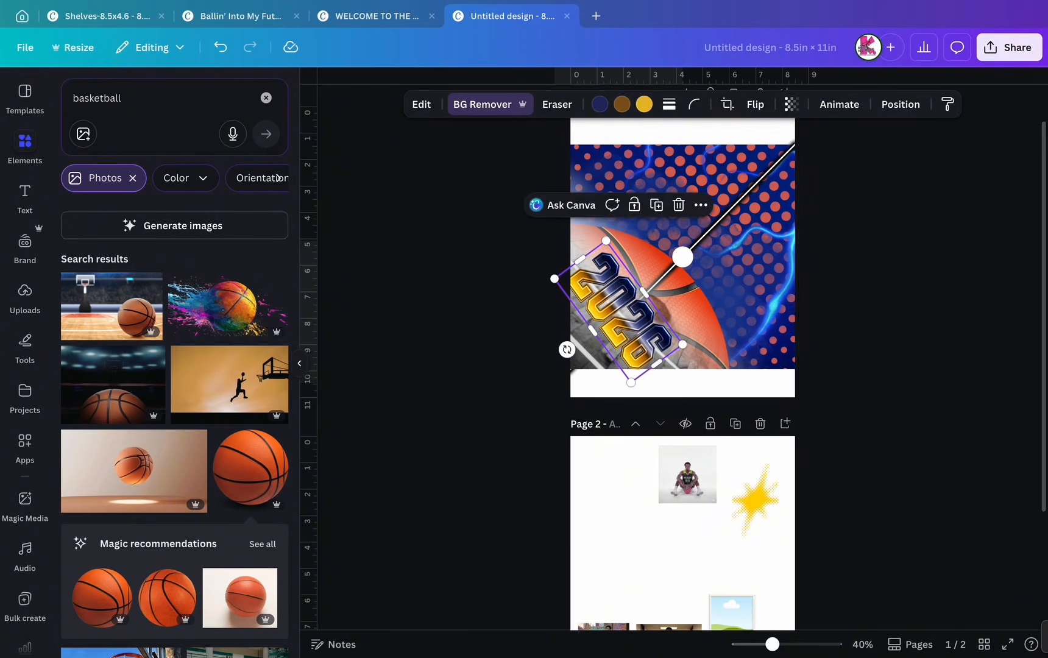
# Move the seated player cutout to page 1, enlarge it to about 11.24 in square and rotate it about 52.4° over the square's centre.
pyautogui.moveTo(687, 474); pyautogui.dragTo(669, 306)
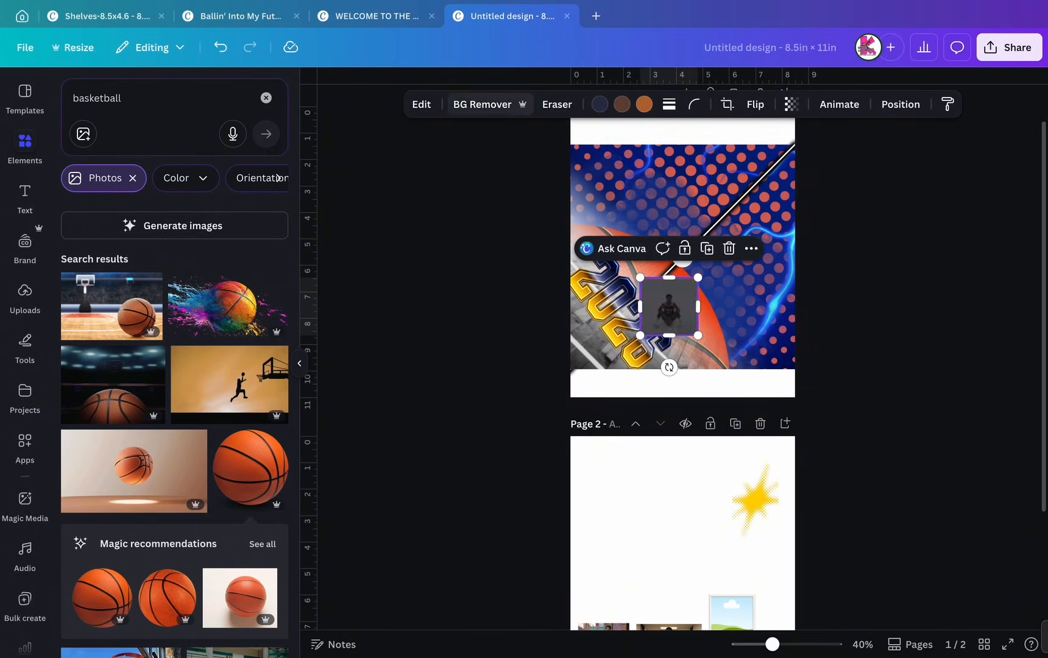
pyautogui.moveTo(669, 367); pyautogui.dragTo(627, 351)
pyautogui.moveTo(709, 304); pyautogui.dragTo(925, 297)
pyautogui.moveTo(792, 292); pyautogui.dragTo(697, 242)
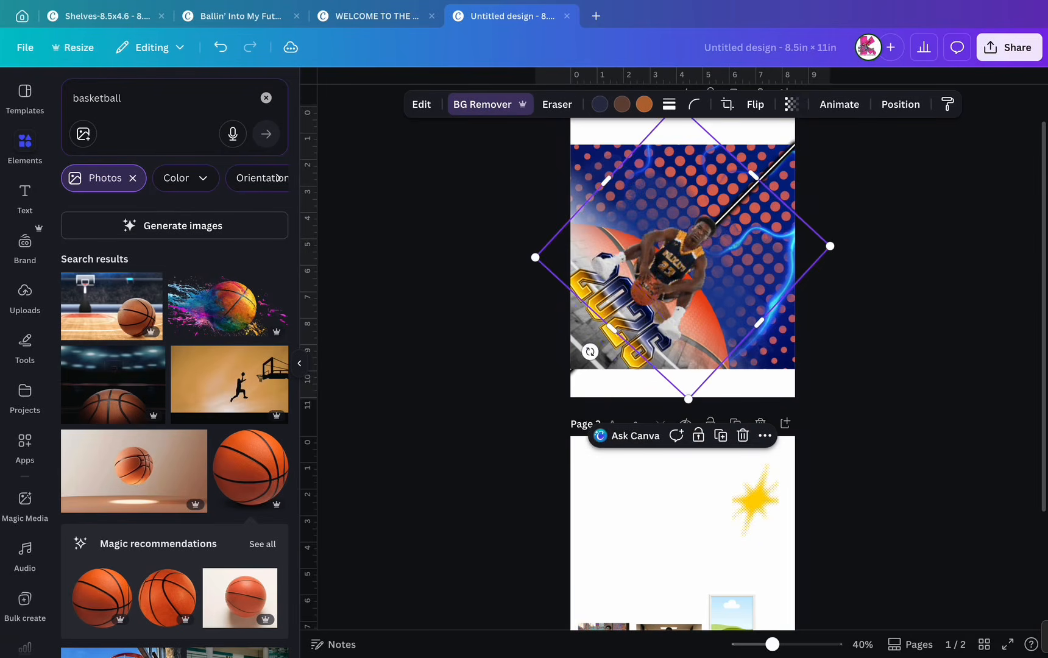
pyautogui.moveTo(590, 351); pyautogui.dragTo(595, 361)
pyautogui.moveTo(830, 270); pyautogui.dragTo(952, 285)
pyautogui.moveTo(749, 268); pyautogui.dragTo(702, 256)
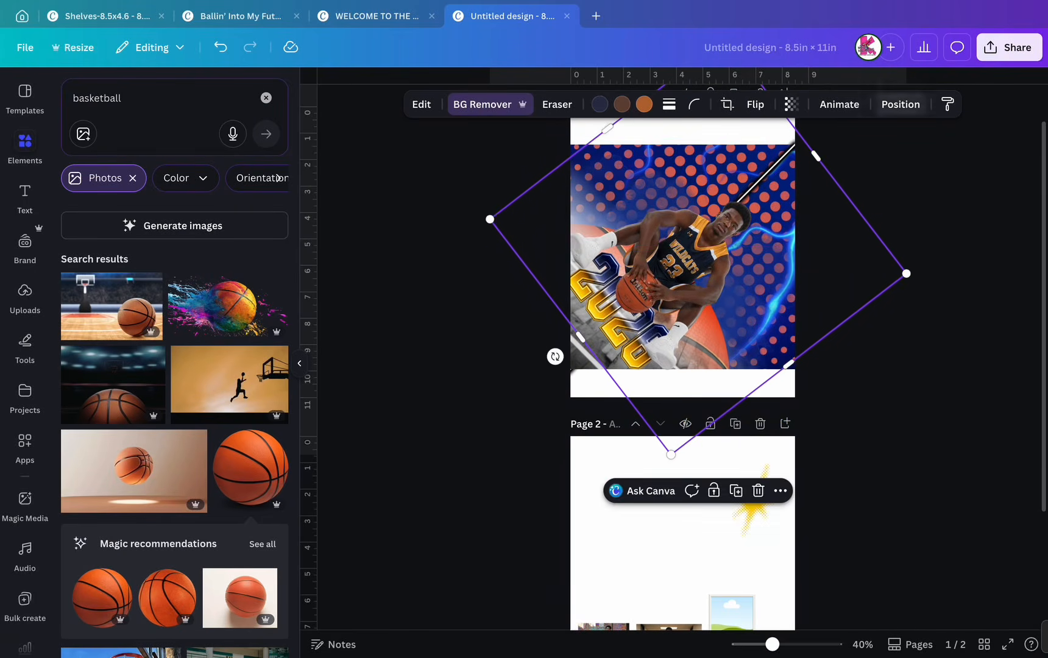
# Send the player cutout backward behind the 2026 graphic, the court floor and the white circle.
pyautogui.click(901, 104)
pyautogui.click(120, 121)
pyautogui.click(233, 159)
pyautogui.click(232, 159)
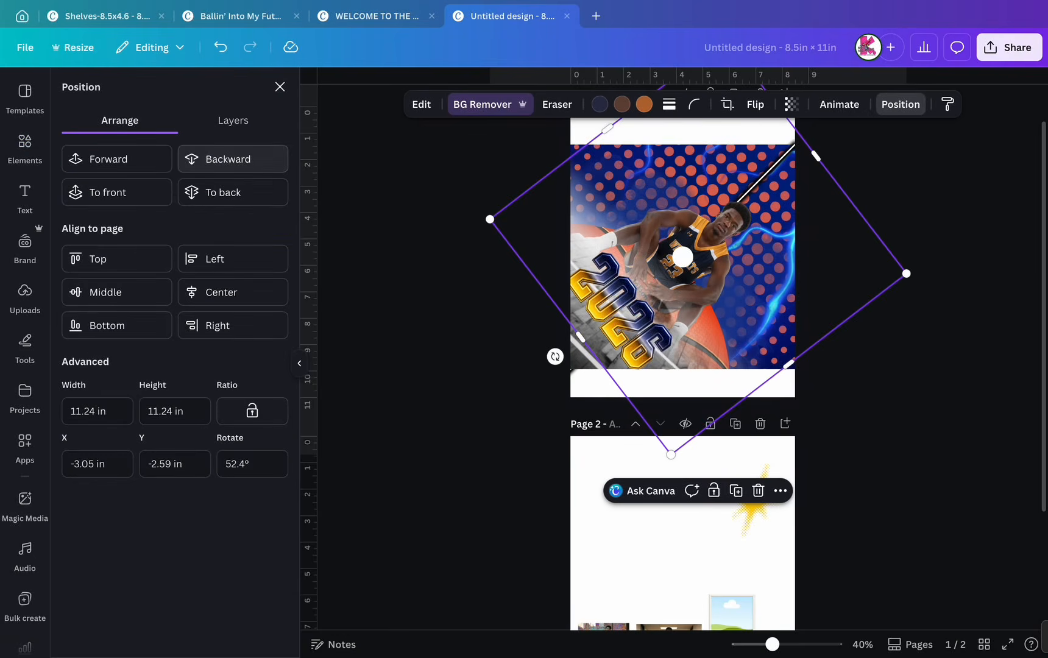
# Move the court floor layer below the player and the diagonal line, directly above the lightning basketball layer.
pyautogui.click(232, 121)
pyautogui.click(214, 250)
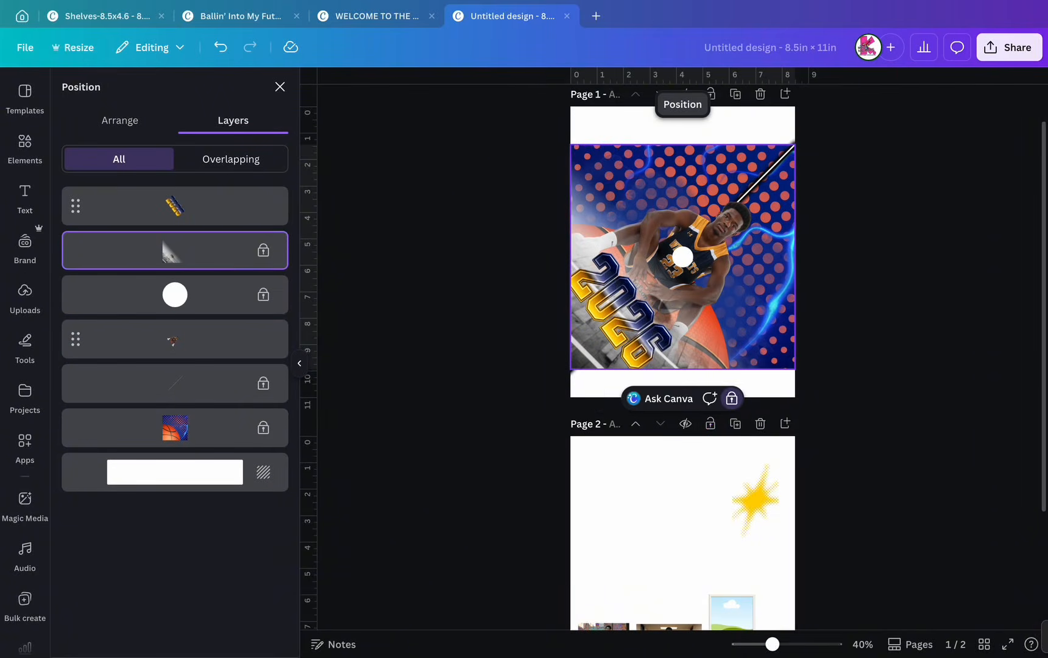
pyautogui.moveTo(213, 250); pyautogui.dragTo(214, 383)
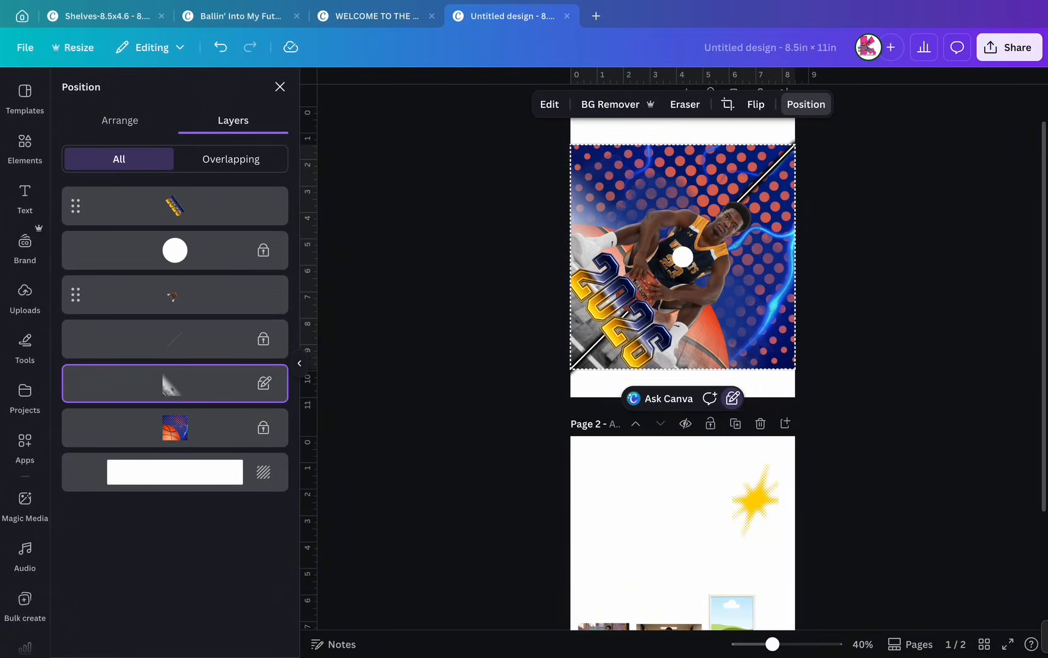
# Rotate the player cutout slightly counter-clockwise, then realign the 2026 graphic over the player's shoes.
pyautogui.click(695, 213)
pyautogui.click(703, 268)
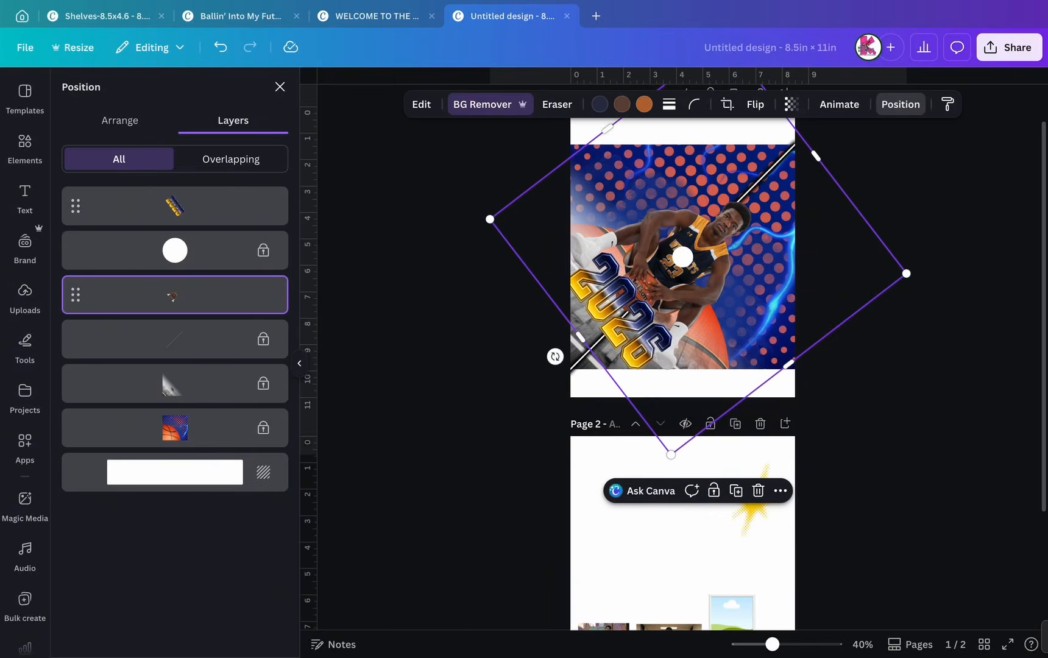
pyautogui.moveTo(555, 356)
pyautogui.mouseDown()
pyautogui.moveTo(571, 373)
pyautogui.moveTo(574, 357)
pyautogui.mouseUp()
pyautogui.click(603, 320)
pyautogui.moveTo(619, 312); pyautogui.dragTo(626, 315)
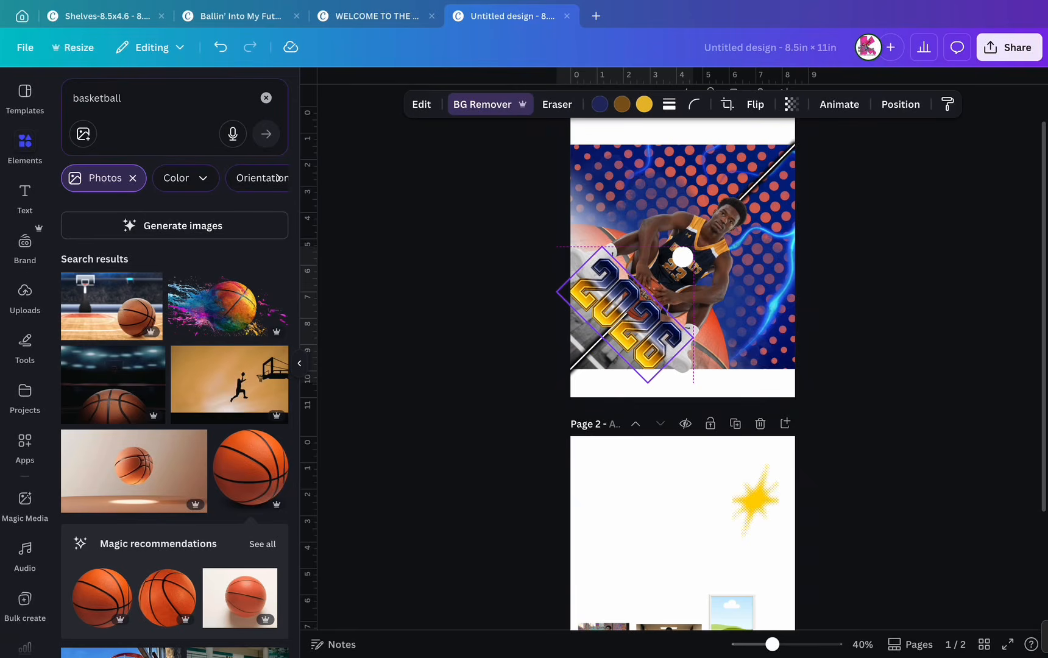
# Move the yellow halftone burst from page 2 to page 1, rotate and enlarge it beside the player's knee.
pyautogui.click(707, 491)
pyautogui.moveTo(756, 501); pyautogui.dragTo(755, 313)
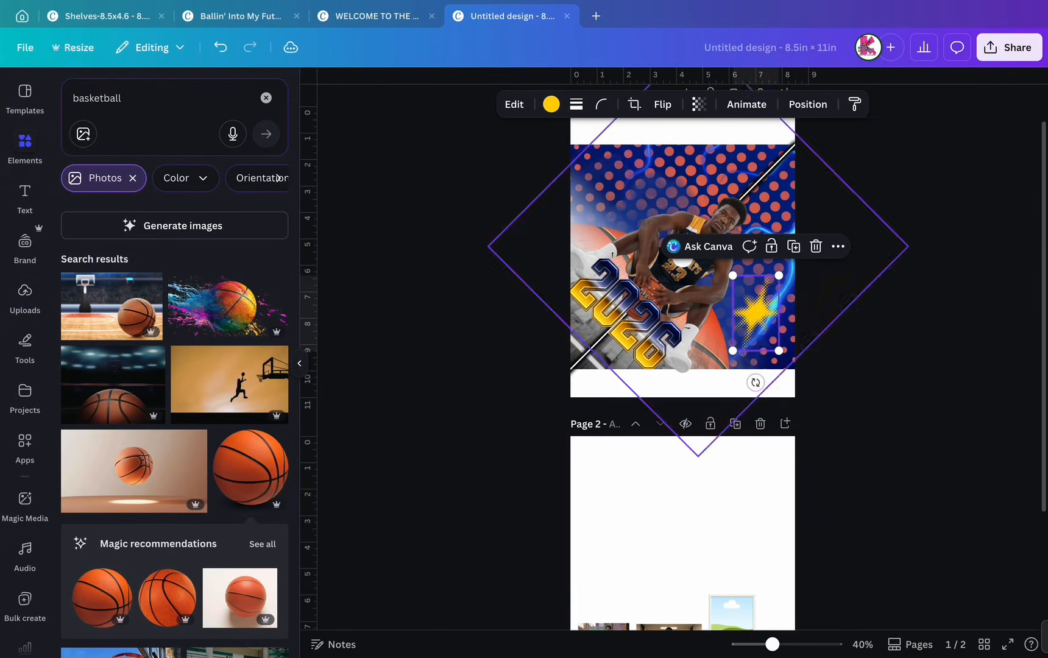
pyautogui.moveTo(755, 382); pyautogui.dragTo(712, 367)
pyautogui.moveTo(760, 270); pyautogui.dragTo(767, 207)
pyautogui.moveTo(758, 282); pyautogui.dragTo(743, 298)
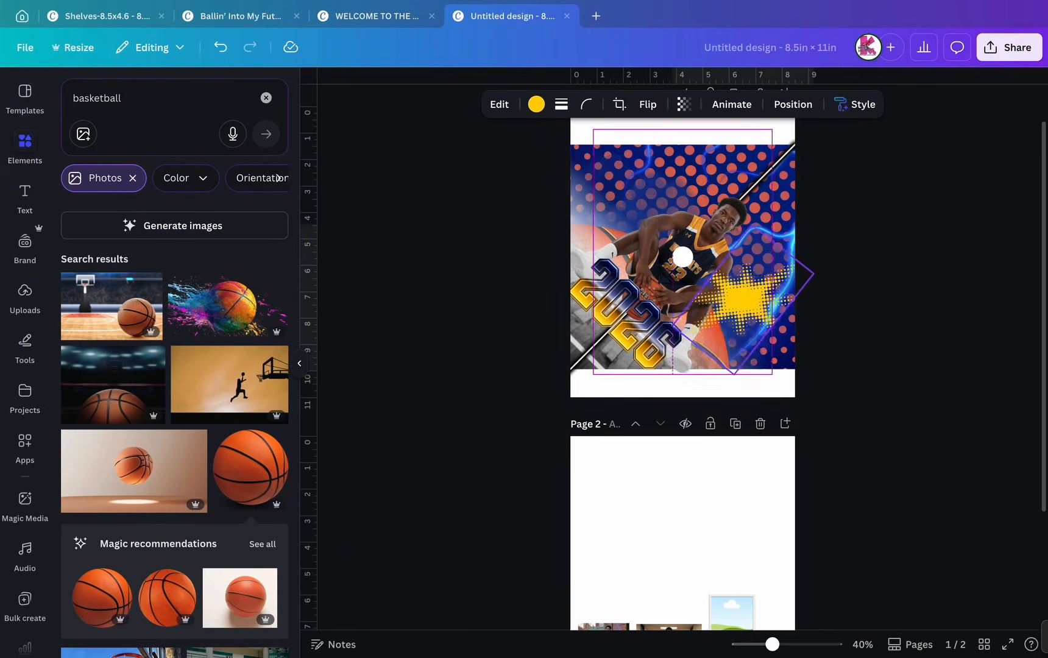
# Enlarge the burst to about 5.98 × 6.35 in, rotate it to about 14.4° and send it backward behind the player.
pyautogui.click(619, 104)
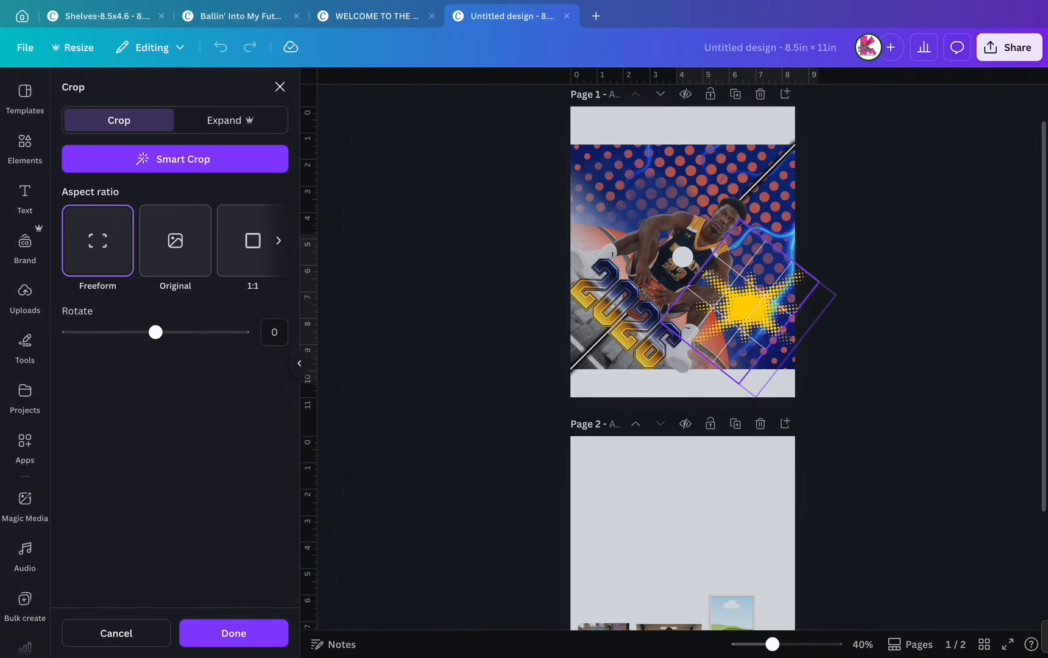
pyautogui.press('Escape')
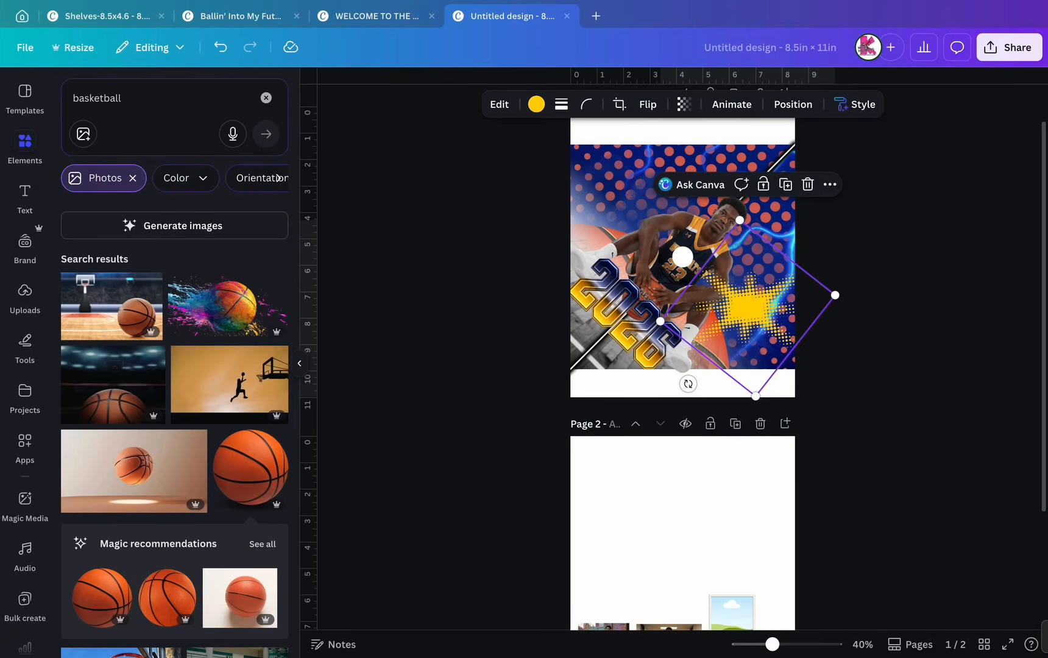
pyautogui.moveTo(749, 308); pyautogui.dragTo(735, 309)
pyautogui.moveTo(725, 221); pyautogui.dragTo(721, 167)
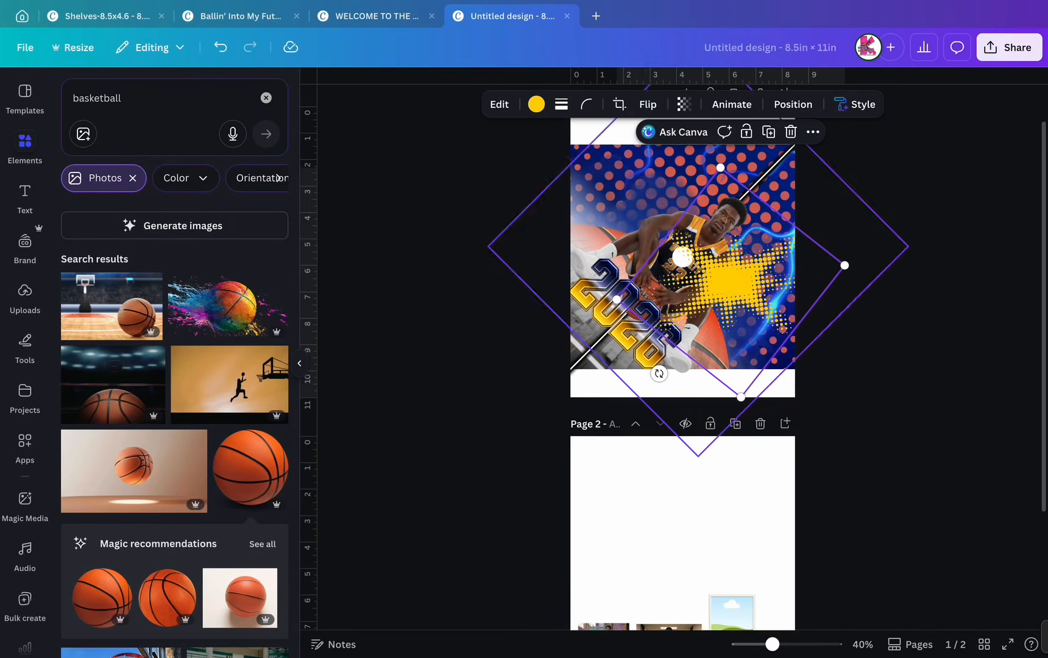
pyautogui.moveTo(659, 373); pyautogui.dragTo(721, 408)
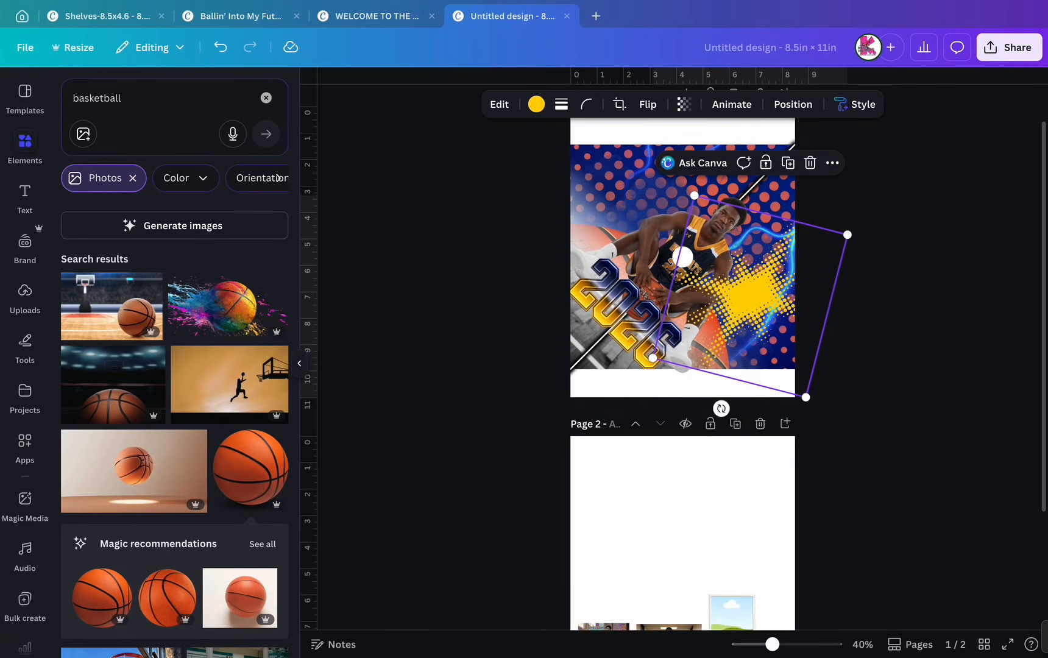
pyautogui.click(792, 104)
pyautogui.click(119, 120)
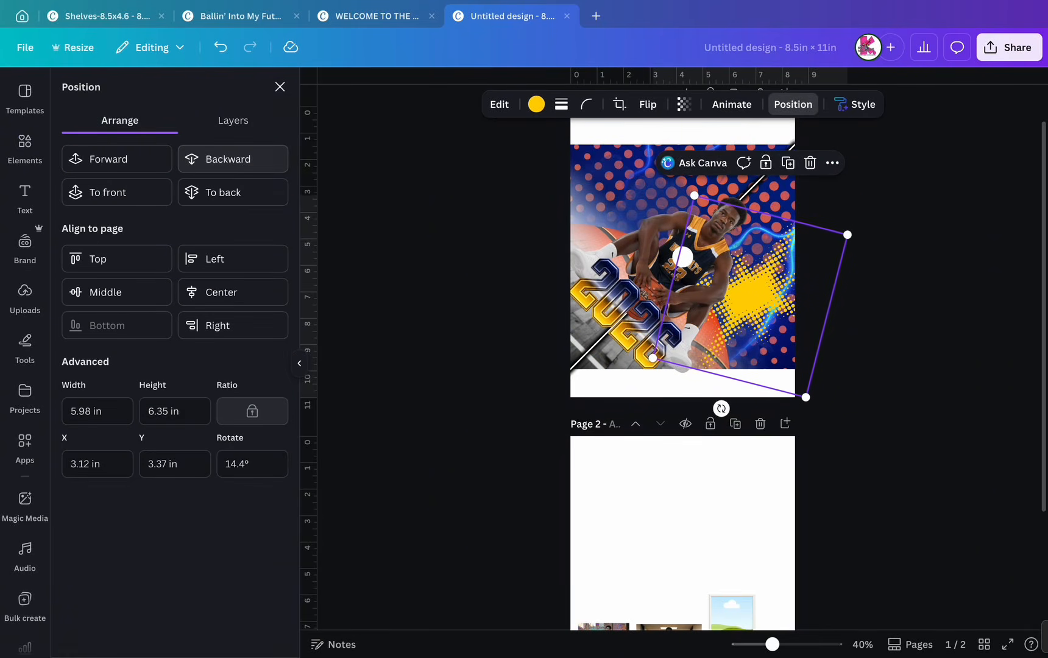
pyautogui.click(787, 163)
pyautogui.moveTo(759, 292); pyautogui.dragTo(662, 192)
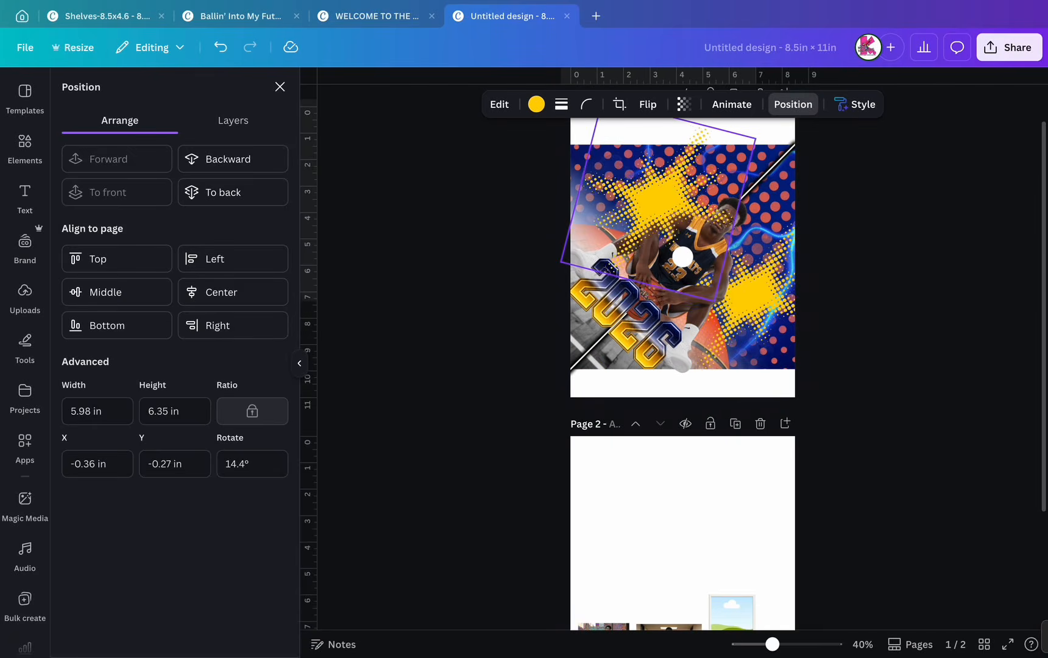
pyautogui.moveTo(682, 257); pyautogui.dragTo(683, 257)
pyautogui.moveTo(658, 195); pyautogui.dragTo(652, 195)
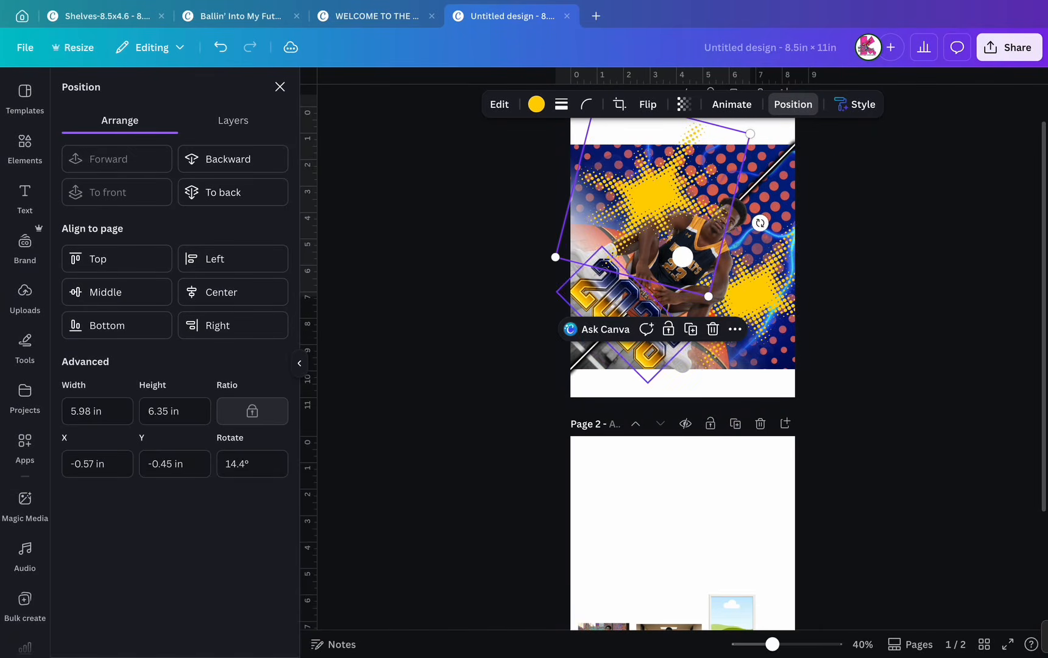
pyautogui.moveTo(760, 224); pyautogui.dragTo(593, 295)
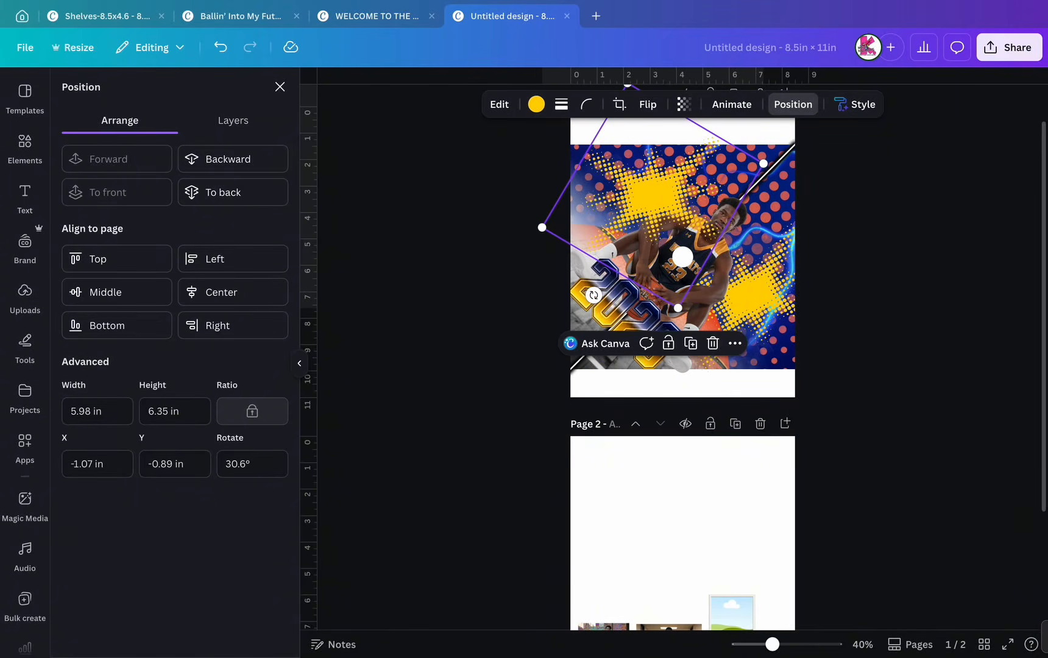
pyautogui.click(713, 344)
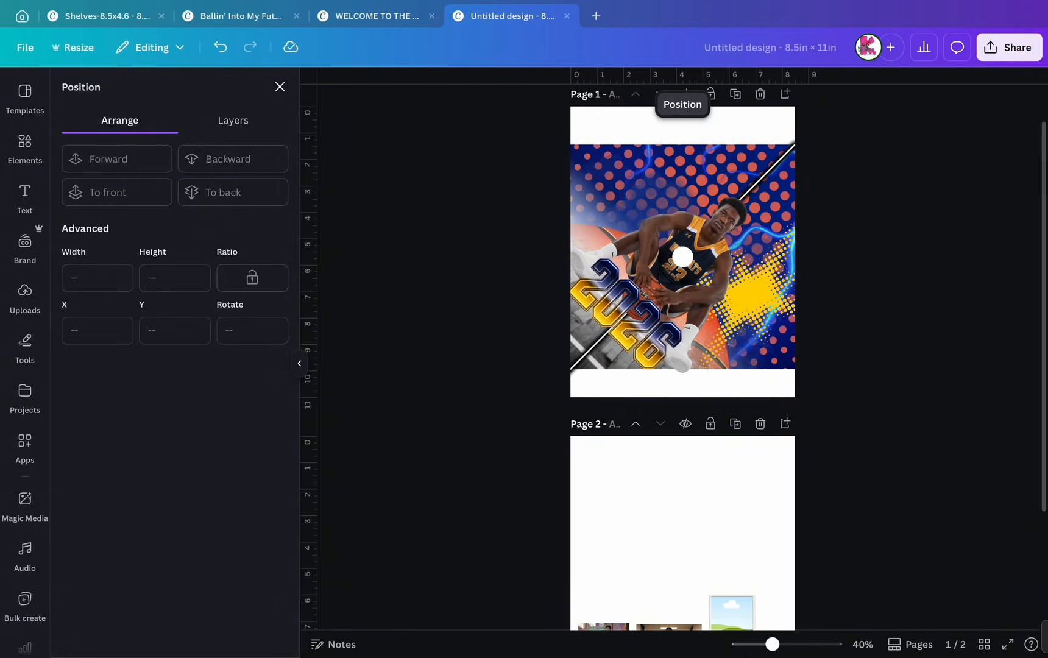
# Enlarge the yellow burst until it spreads across the artwork, and rotate and centre it behind the player.
pyautogui.click(713, 344)
pyautogui.click(232, 120)
pyautogui.click(201, 339)
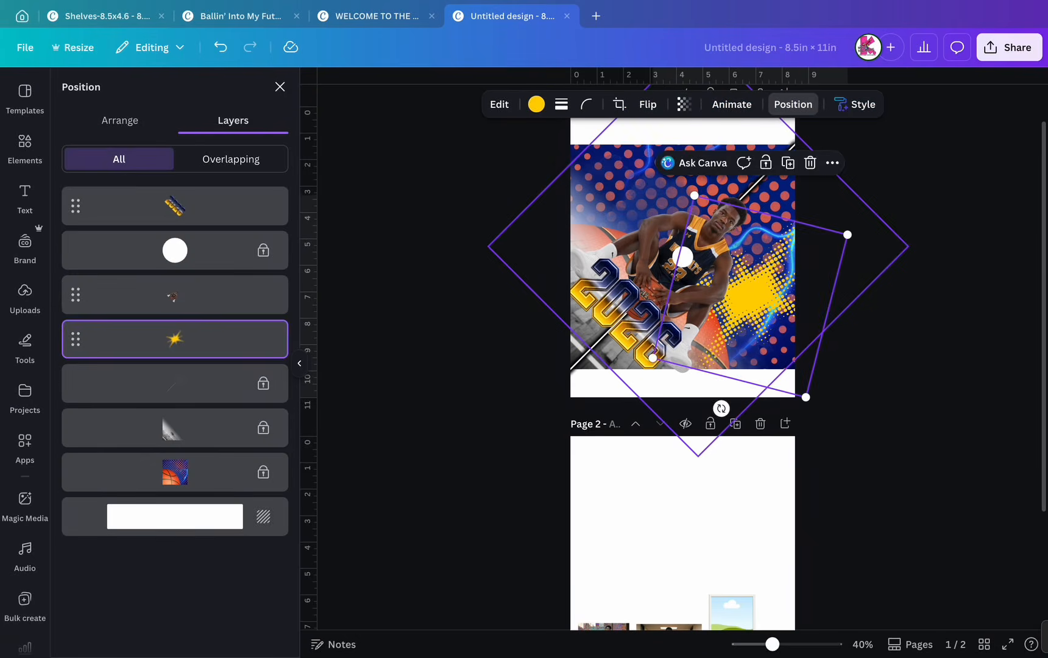
pyautogui.moveTo(695, 195); pyautogui.dragTo(632, 86)
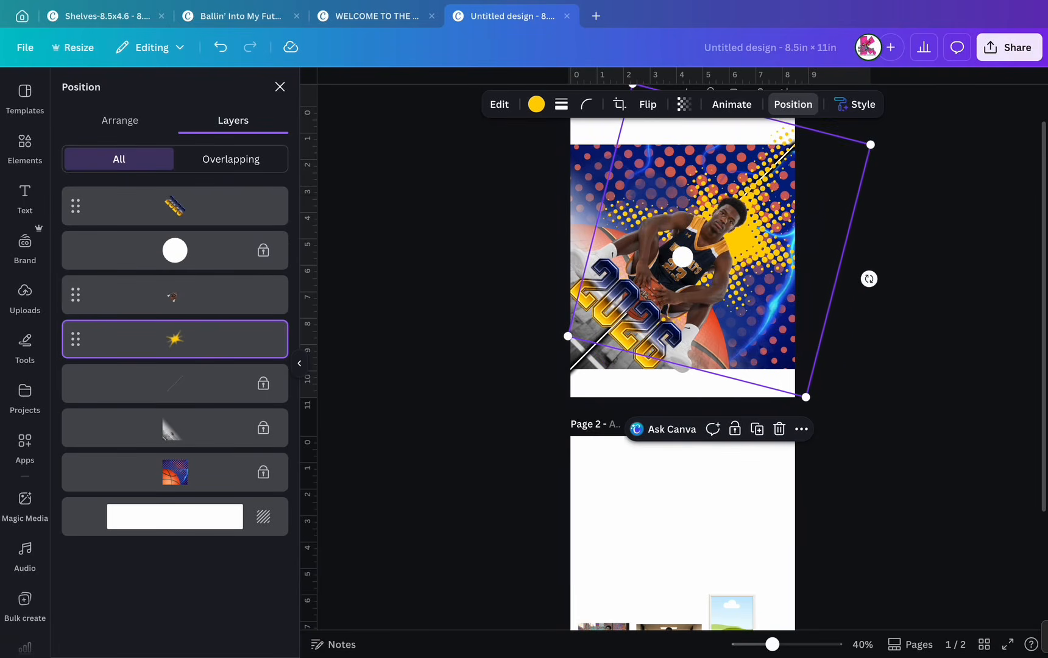
pyautogui.moveTo(869, 279); pyautogui.dragTo(818, 360)
pyautogui.moveTo(755, 269); pyautogui.dragTo(718, 263)
pyautogui.moveTo(861, 244); pyautogui.dragTo(903, 247)
pyautogui.moveTo(711, 291); pyautogui.dragTo(706, 299)
pyautogui.scroll(1, 670, 365)
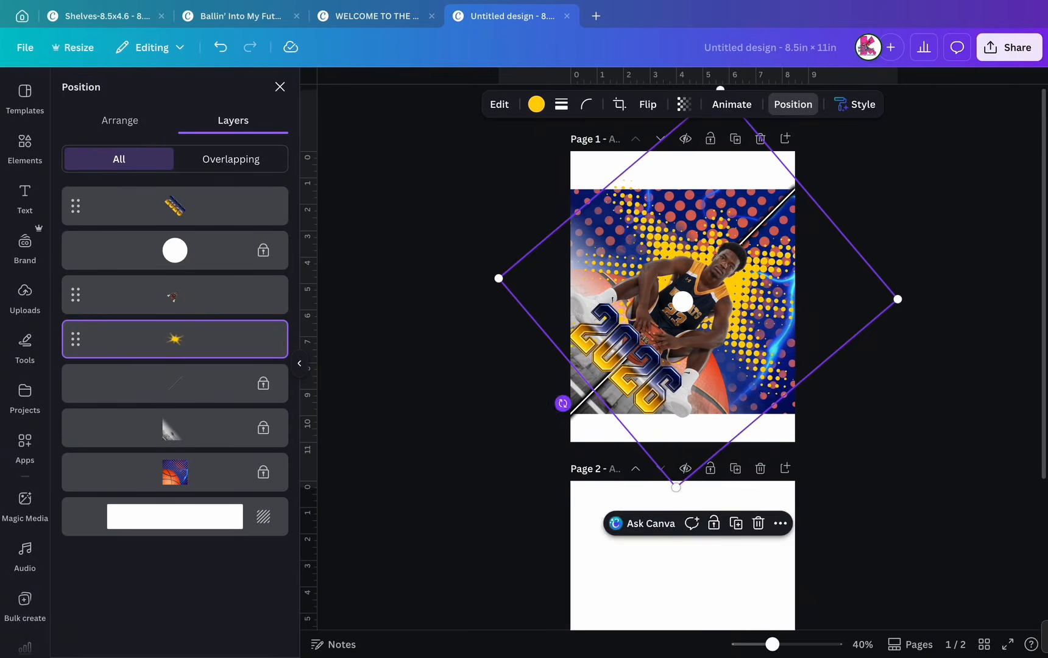
pyautogui.moveTo(563, 403); pyautogui.dragTo(580, 421)
pyautogui.moveTo(658, 341); pyautogui.dragTo(659, 340)
# Move the Polaroid frame from page 2 onto page 1 and tilt it over the area beside the player's knee.
pyautogui.click(676, 570)
pyautogui.scroll(-2, 677, 570)
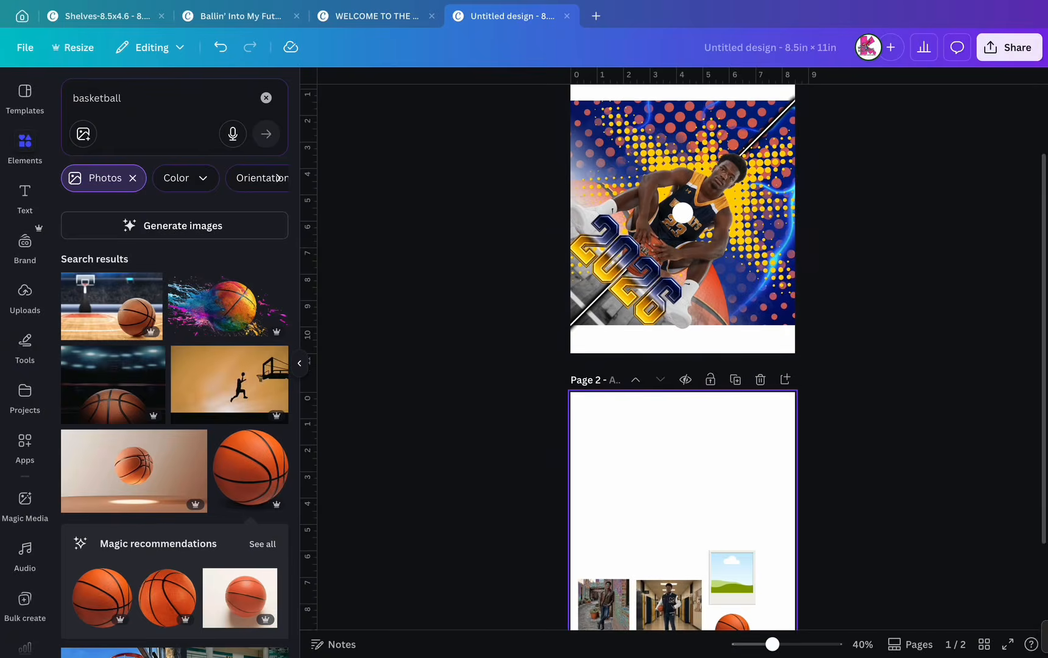
pyautogui.moveTo(732, 577); pyautogui.dragTo(748, 254)
pyautogui.moveTo(749, 314); pyautogui.dragTo(723, 251)
# Place a second Polaroid frame above the player's outstretched arm, tilted clockwise and slightly enlarged.
pyautogui.moveTo(669, 252); pyautogui.dragTo(634, 174)
pyautogui.click(777, 158)
pyautogui.click(524, 268)
pyautogui.click(627, 195)
pyautogui.moveTo(573, 230); pyautogui.dragTo(642, 227)
pyautogui.scroll(2, 618, 268)
pyautogui.click(667, 159)
pyautogui.click(641, 231)
pyautogui.moveTo(618, 297); pyautogui.dragTo(613, 296)
pyautogui.moveTo(642, 226); pyautogui.dragTo(644, 225)
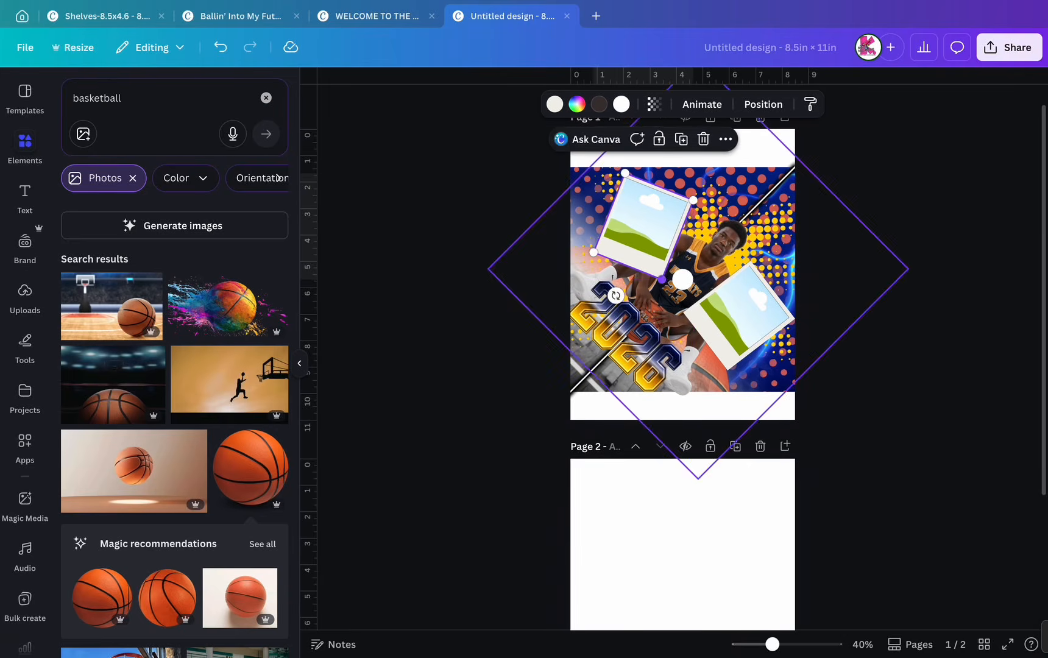
pyautogui.moveTo(662, 279); pyautogui.dragTo(664, 283)
pyautogui.moveTo(645, 228); pyautogui.dragTo(641, 228)
# Fill the frame beside the knee with the brick alley photo and the upper frame with the school hallway photo.
pyautogui.scroll(-2, 683, 365)
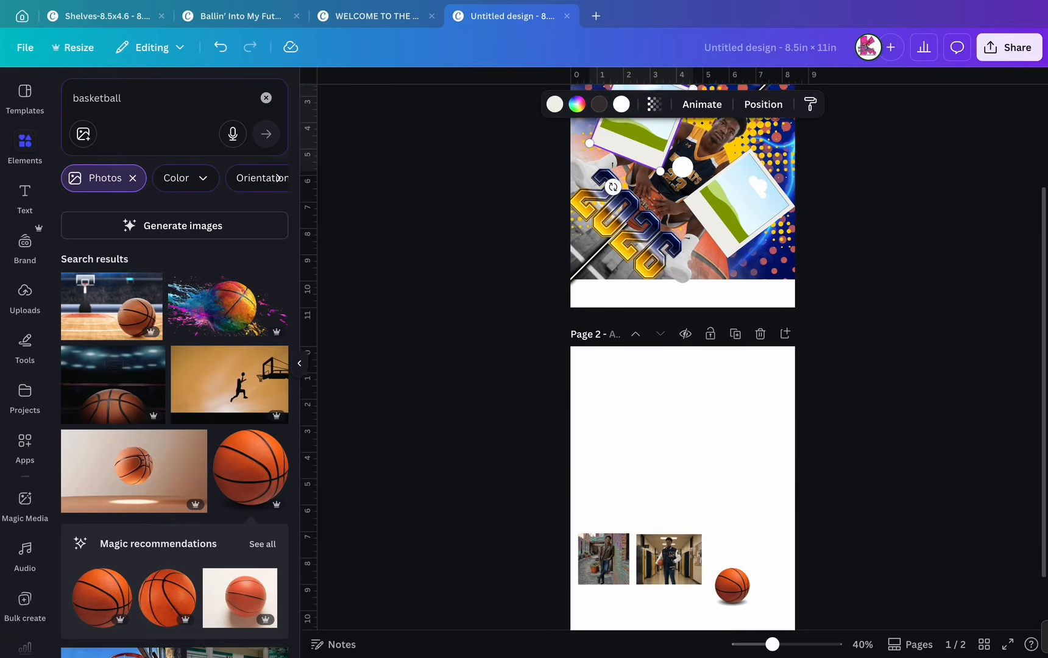
pyautogui.click(604, 549)
pyautogui.moveTo(604, 549); pyautogui.dragTo(752, 198)
pyautogui.moveTo(668, 549); pyautogui.dragTo(640, 228)
# Move both Polaroid layers below the player cutout and above the yellow burst layer.
pyautogui.click(886, 104)
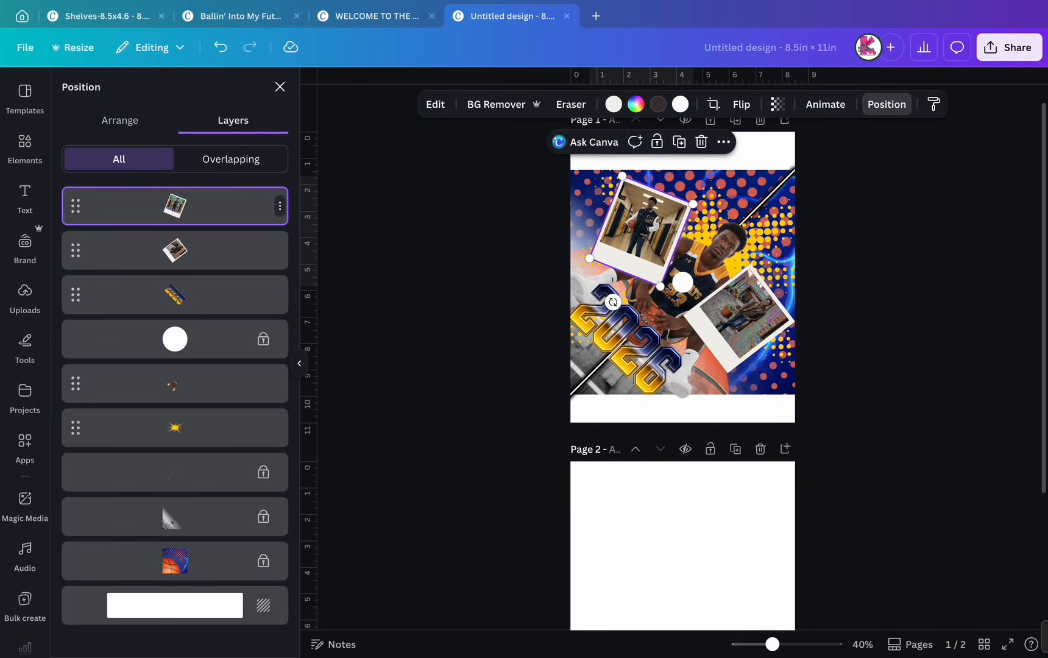
pyautogui.moveTo(75, 206); pyautogui.dragTo(63, 402)
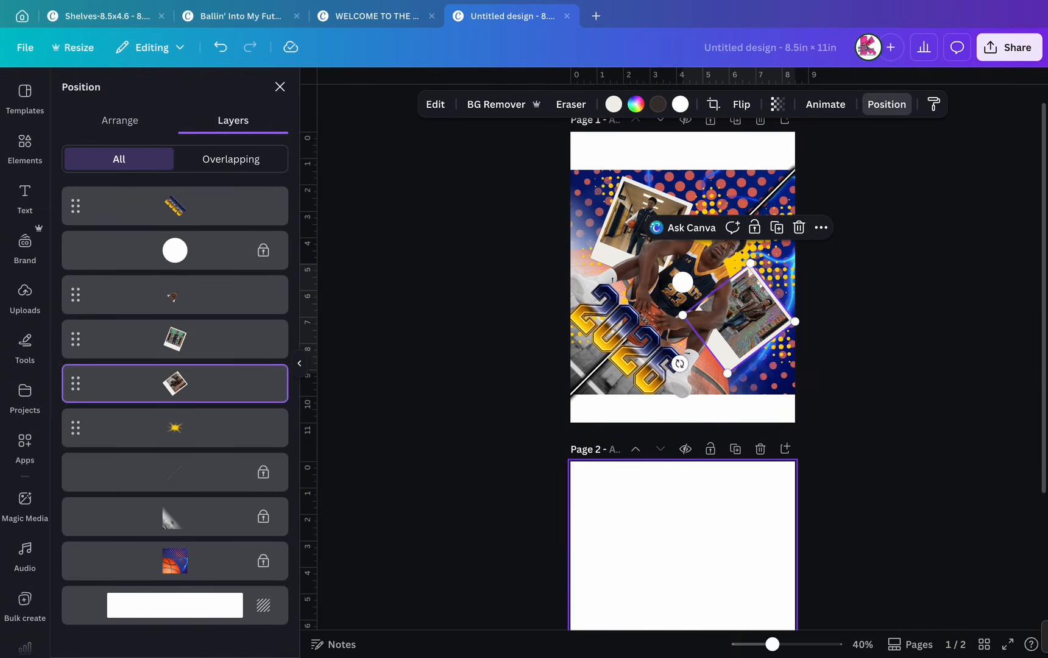
pyautogui.click(677, 524)
pyautogui.scroll(3, 701, 370)
pyautogui.scroll(-1, 700, 370)
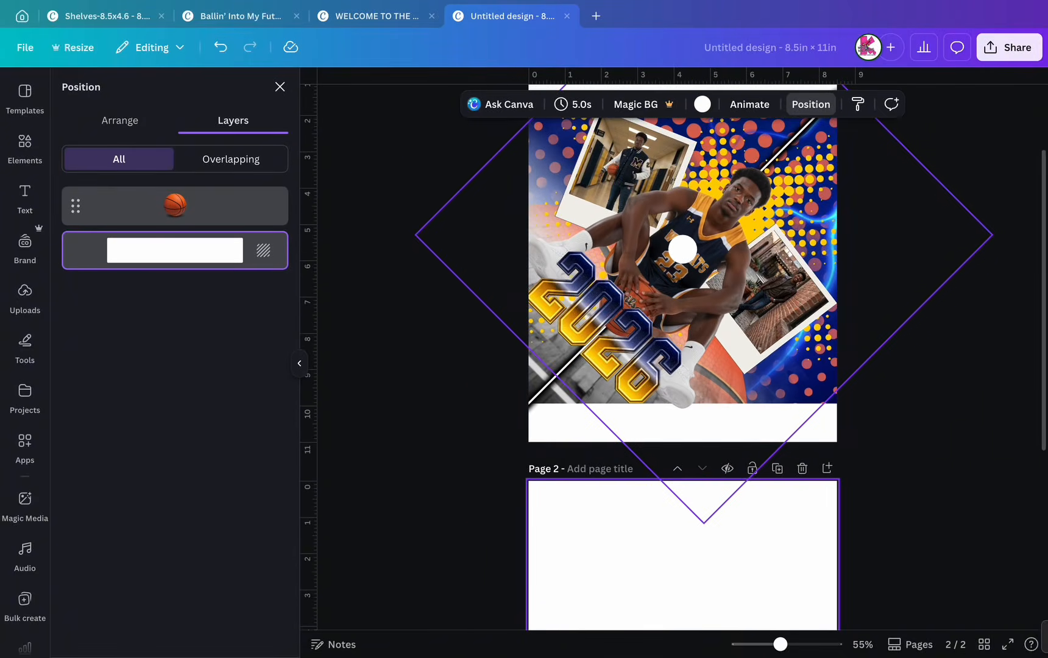
pyautogui.scroll(1, 682, 366)
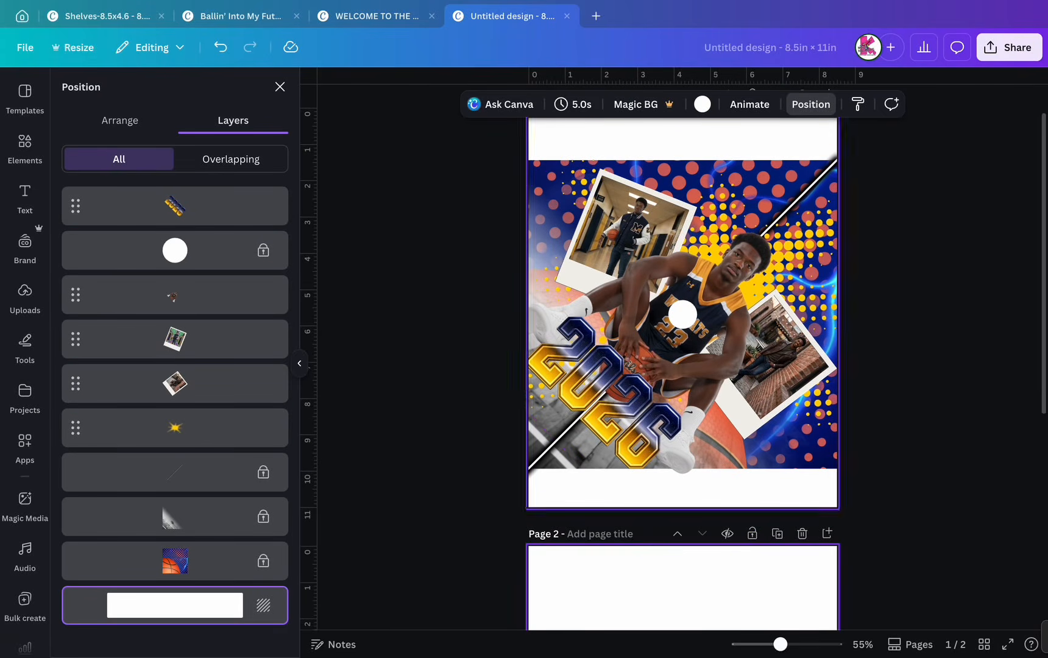
# Rotate the hallway Polaroid slightly further clockwise behind the player's shoulder.
pyautogui.click(183, 295)
pyautogui.click(182, 339)
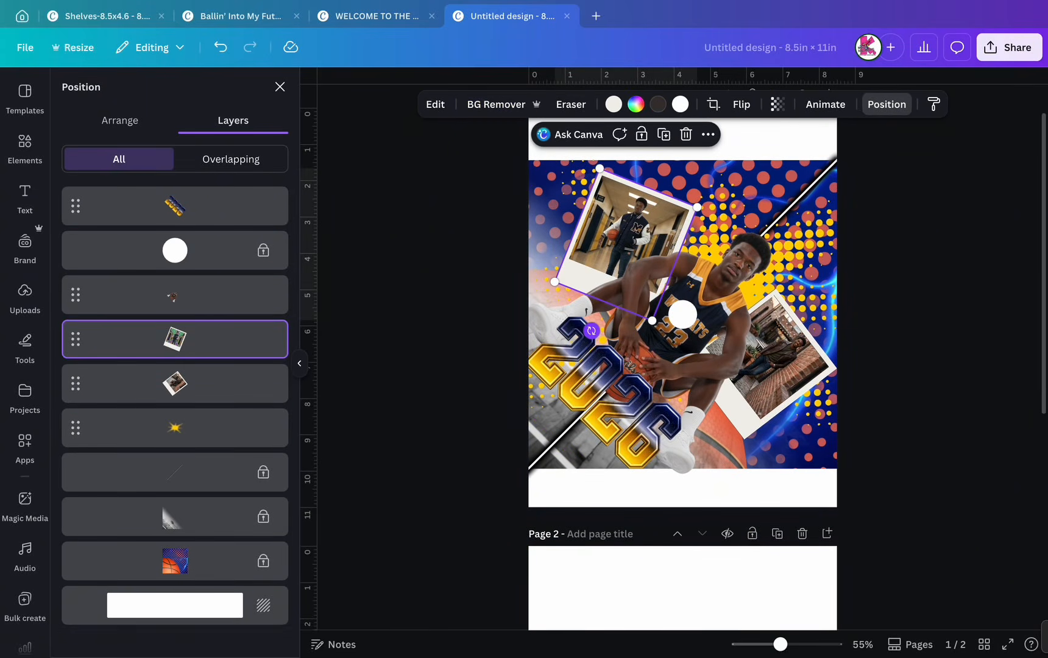
pyautogui.moveTo(591, 331); pyautogui.dragTo(589, 329)
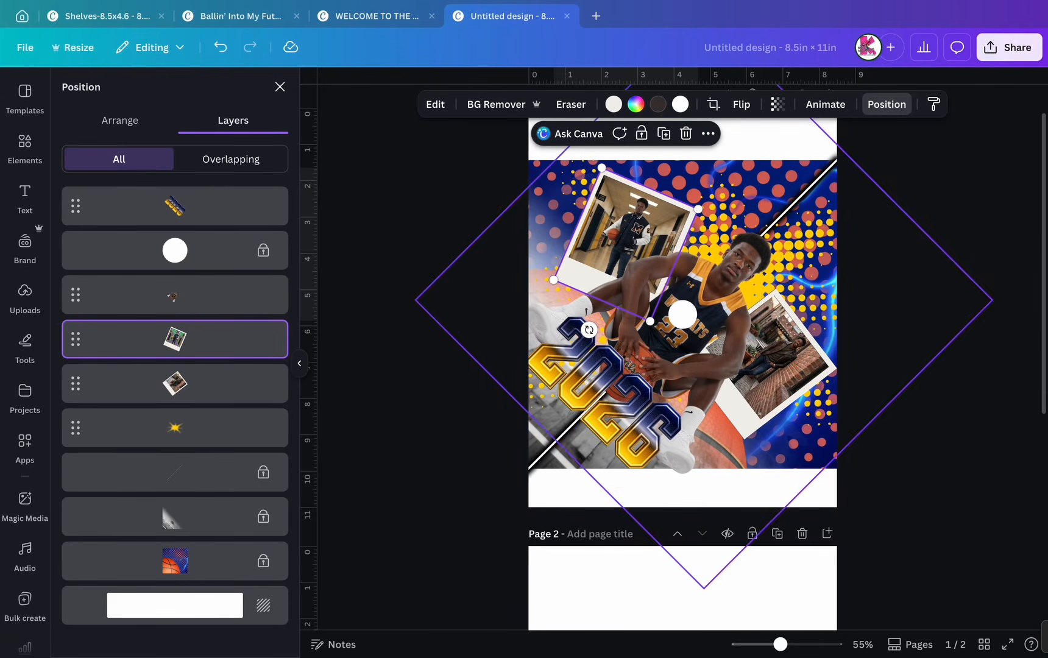
pyautogui.moveTo(589, 330); pyautogui.dragTo(584, 327)
# Move the basketball from page 2 to page 1, enlarge and rotate it, and cover the 0 of the 2026 graphic.
pyautogui.scroll(-3, 573, 338)
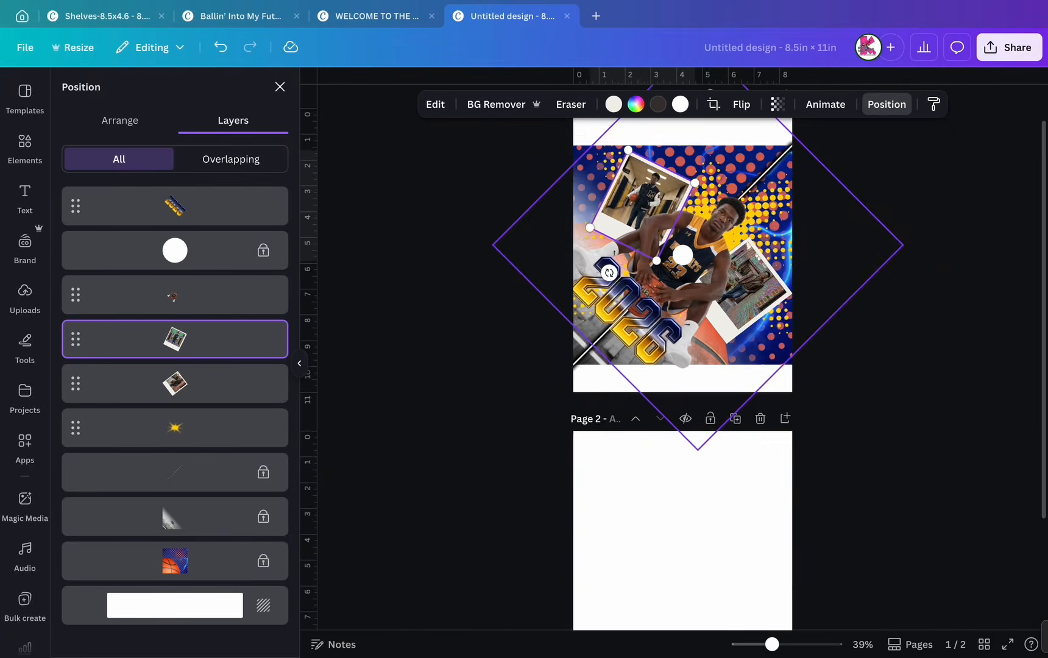
pyautogui.scroll(-2, 682, 360)
pyautogui.moveTo(719, 574); pyautogui.dragTo(639, 300)
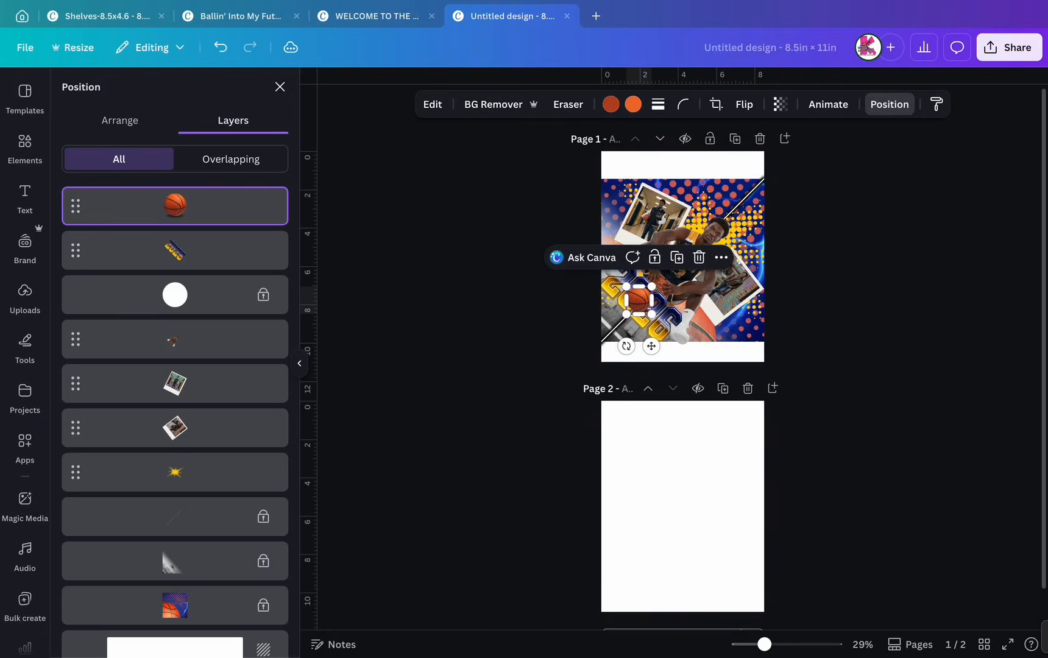
pyautogui.scroll(6, 682, 308)
pyautogui.moveTo(590, 243); pyautogui.dragTo(627, 202)
pyautogui.moveTo(573, 262); pyautogui.dragTo(521, 280)
pyautogui.moveTo(519, 374); pyautogui.dragTo(439, 356)
pyautogui.moveTo(515, 285); pyautogui.dragTo(532, 274)
# Unlock the diagonal line on page 1 and delete it.
pyautogui.click(631, 351)
pyautogui.scroll(-5, 631, 351)
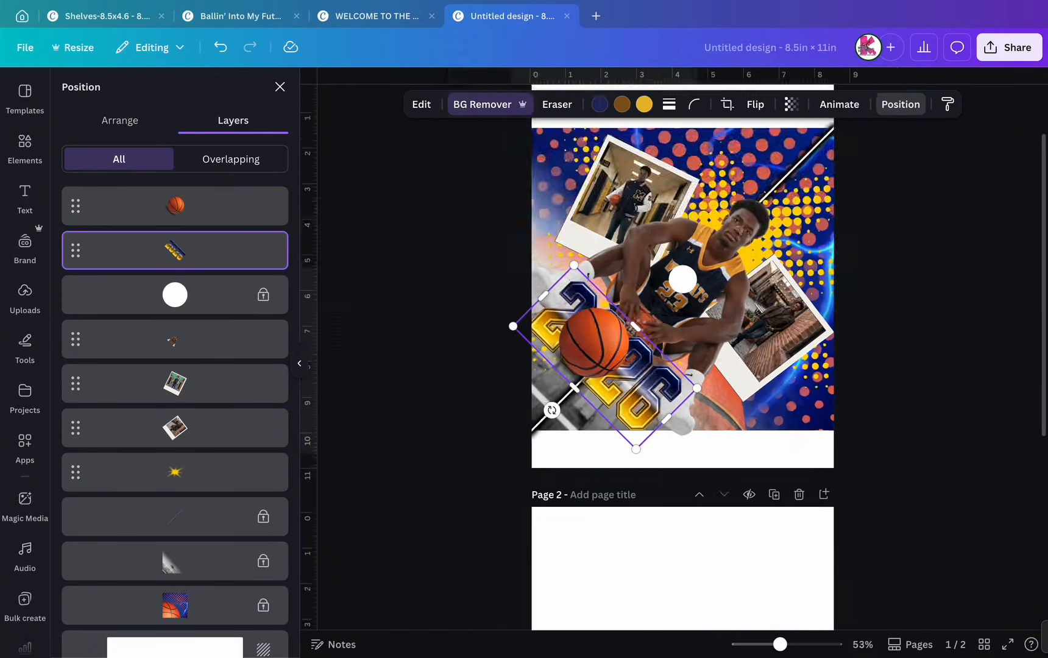
pyautogui.click(574, 401)
pyautogui.click(558, 416)
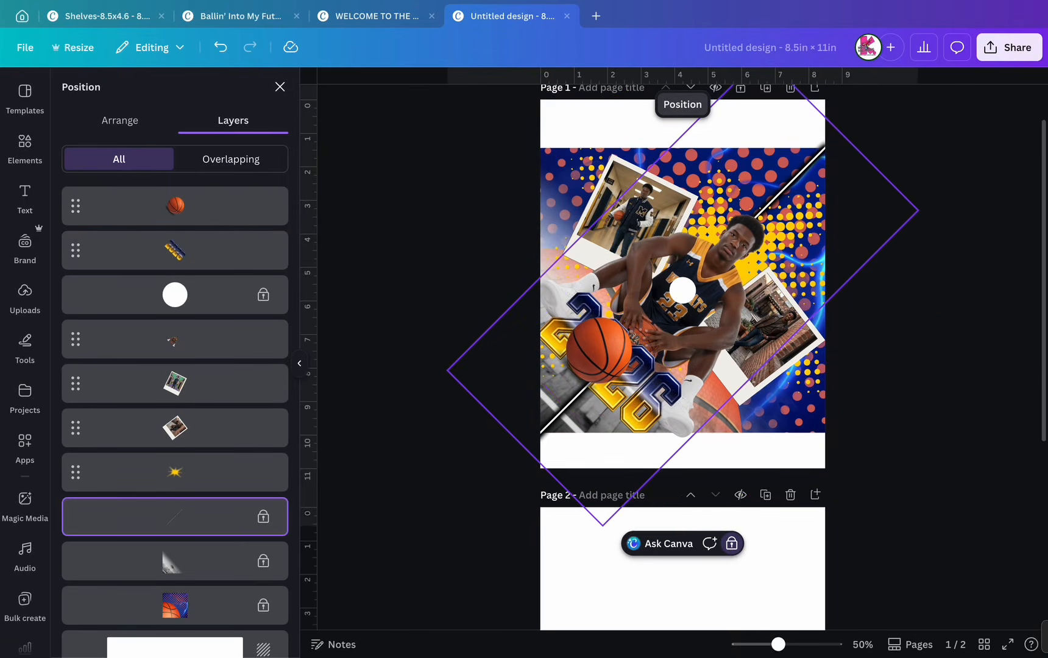
pyautogui.click(732, 543)
pyautogui.click(742, 543)
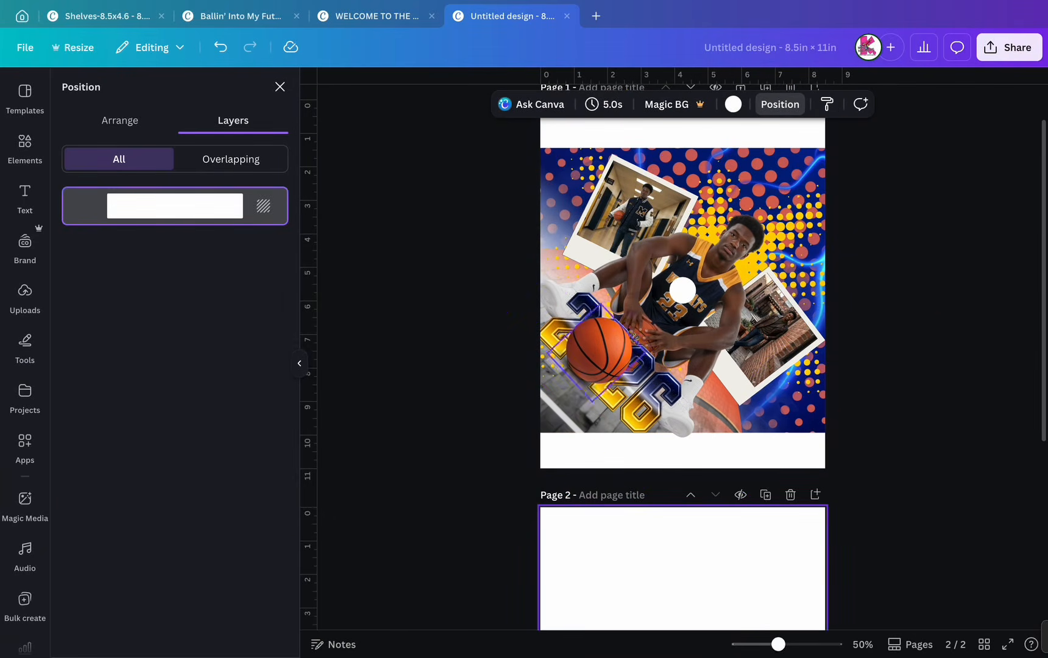
# Add a heading text box on page 2 reading "Class of".
pyautogui.click(25, 198)
pyautogui.click(146, 322)
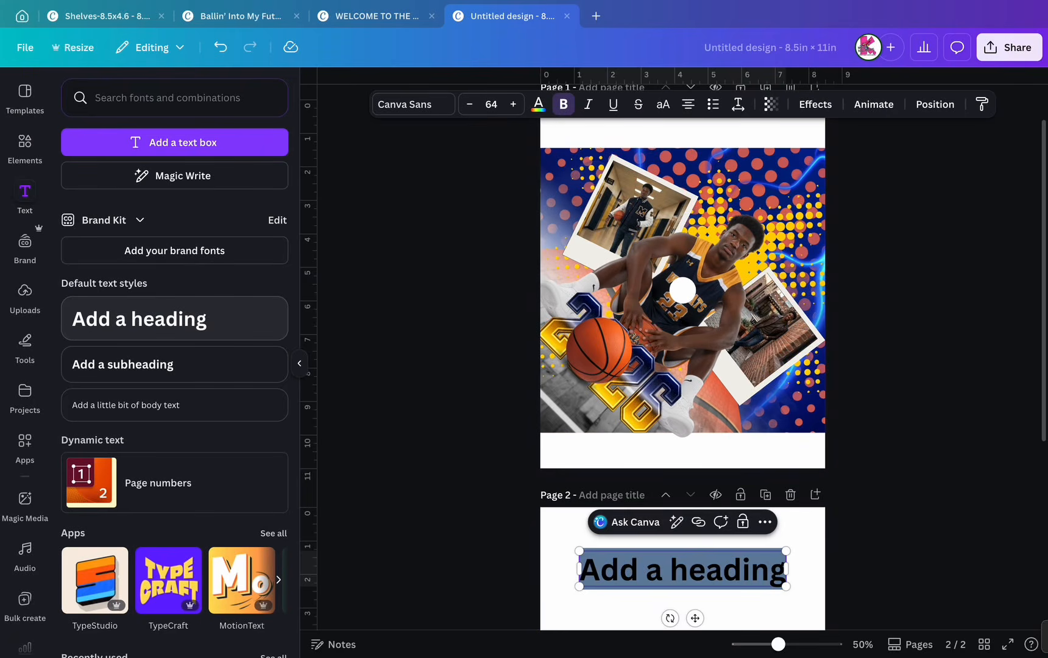
pyautogui.write('class of')
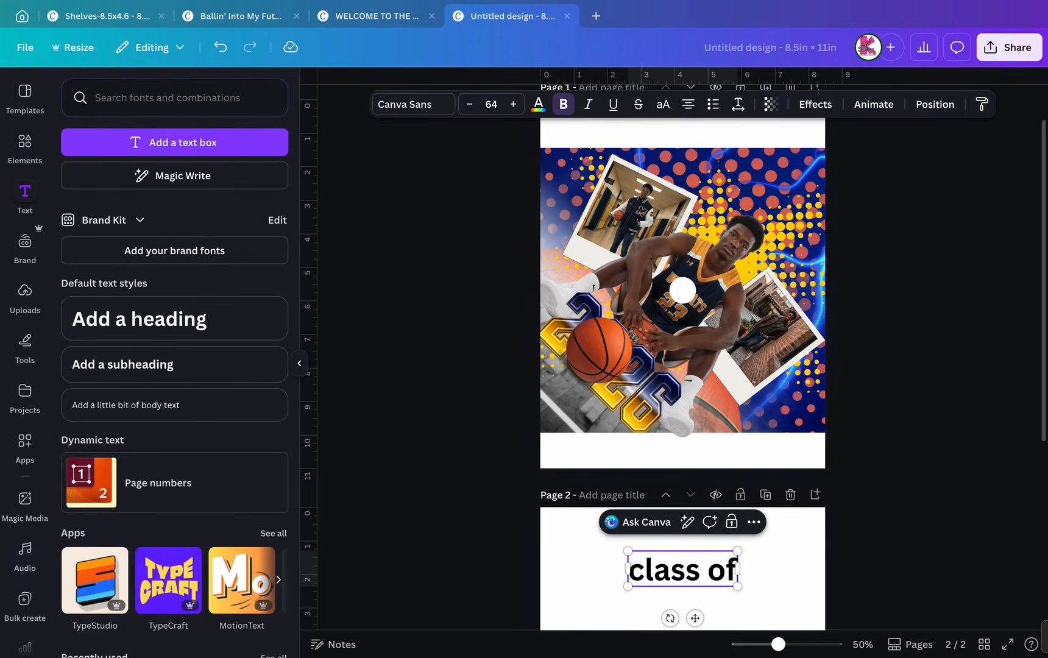
pyautogui.press('BackSpace')
pyautogui.write('C')
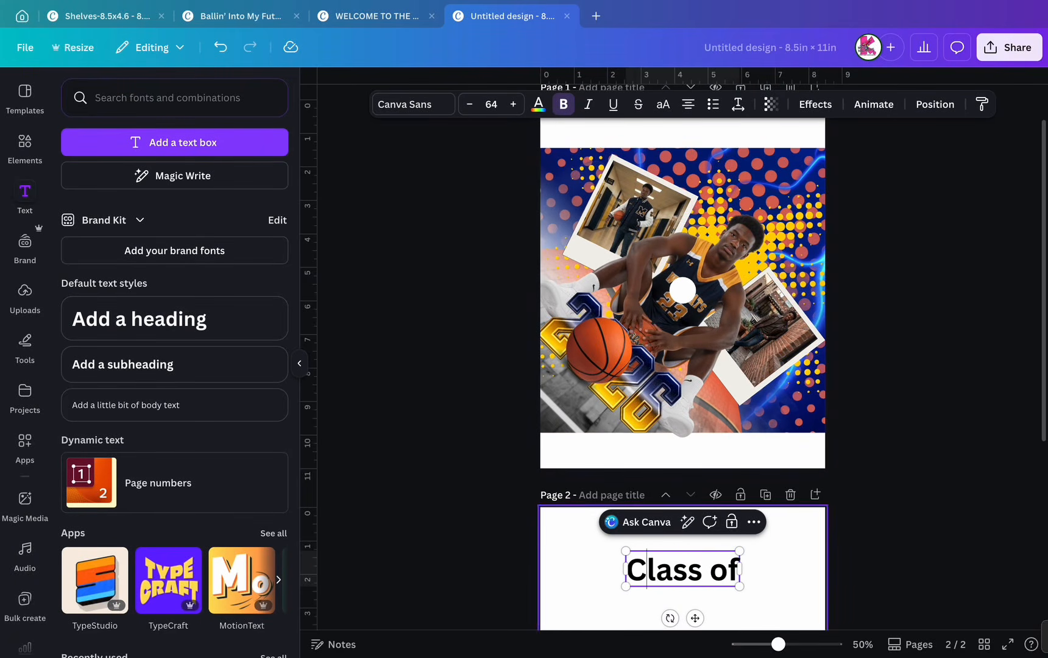
pyautogui.click(779, 594)
# Move the "Class of" text onto the basketball, shrink it to size 27.8 and rotate it parallel to the 2026 graphic.
pyautogui.moveTo(682, 570); pyautogui.dragTo(611, 365)
pyautogui.moveTo(598, 414); pyautogui.dragTo(567, 393)
pyautogui.moveTo(641, 417); pyautogui.dragTo(590, 387)
pyautogui.scroll(5, 599, 339)
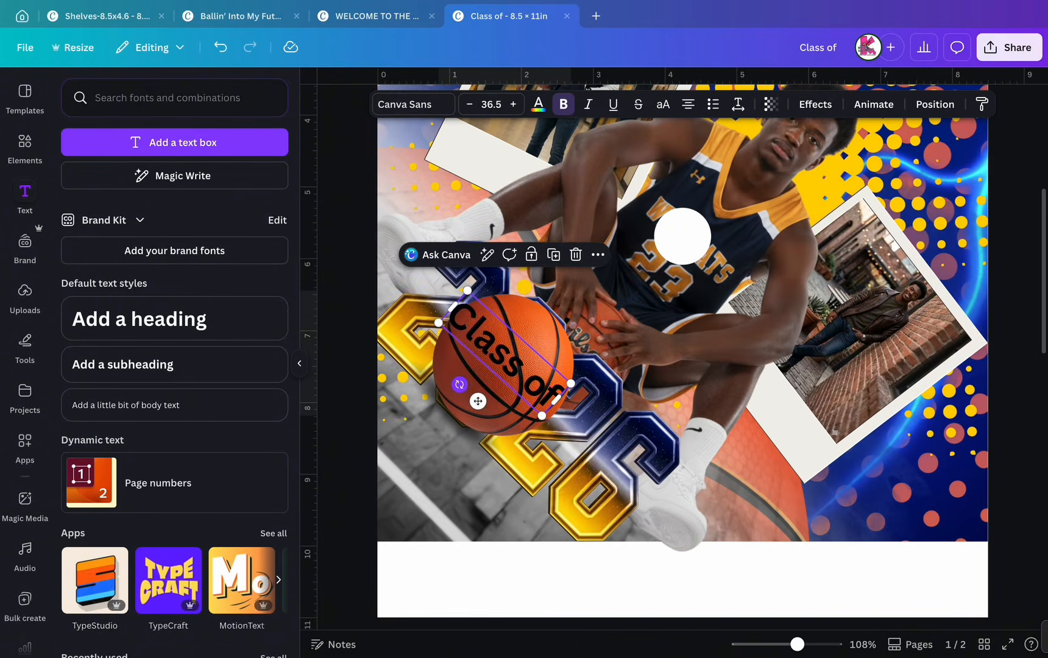
pyautogui.moveTo(460, 385); pyautogui.dragTo(457, 382)
pyautogui.moveTo(471, 289); pyautogui.dragTo(487, 319)
pyautogui.moveTo(501, 362); pyautogui.dragTo(485, 363)
# Set the "Class of" text in the Kingsman font, then enlarge it to size 32.5 and recenter it on the basketball.
pyautogui.click(413, 104)
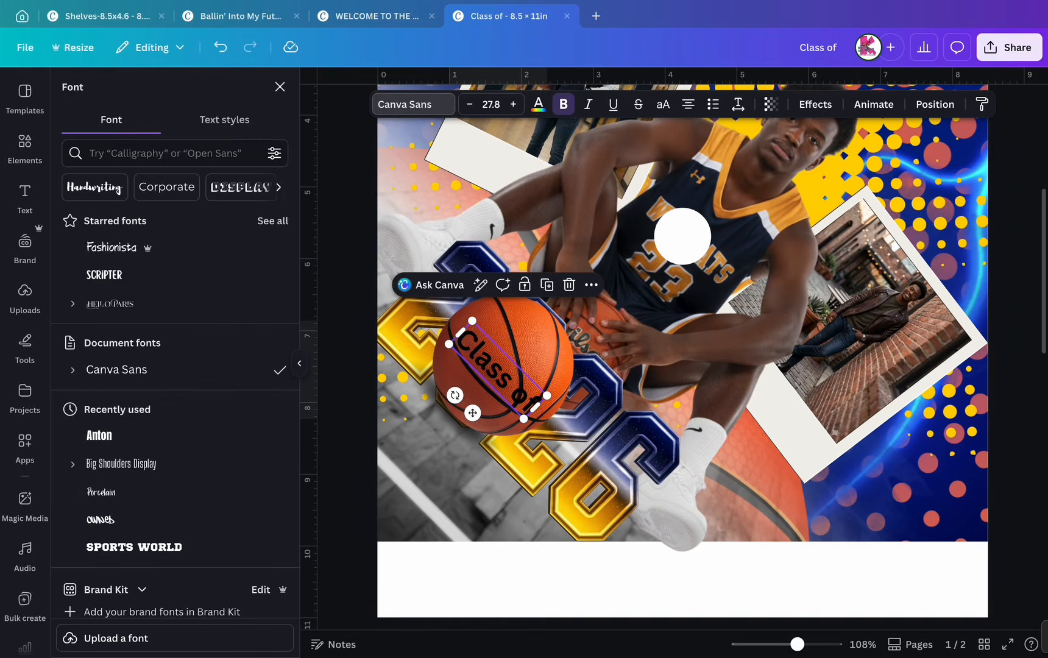
pyautogui.write('kingston')
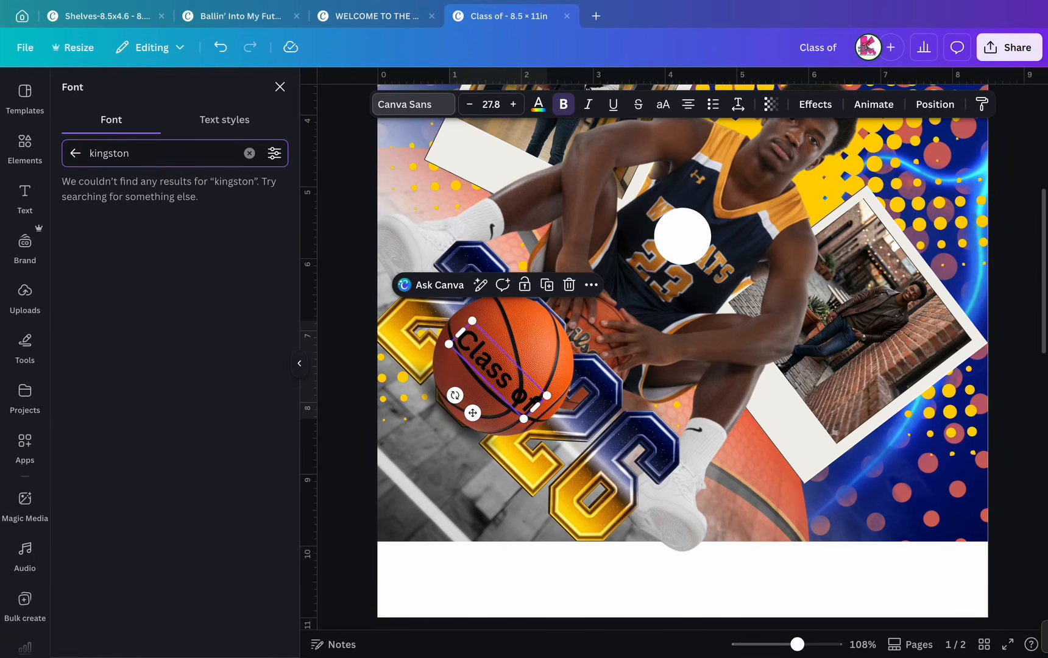
pyautogui.click(249, 153)
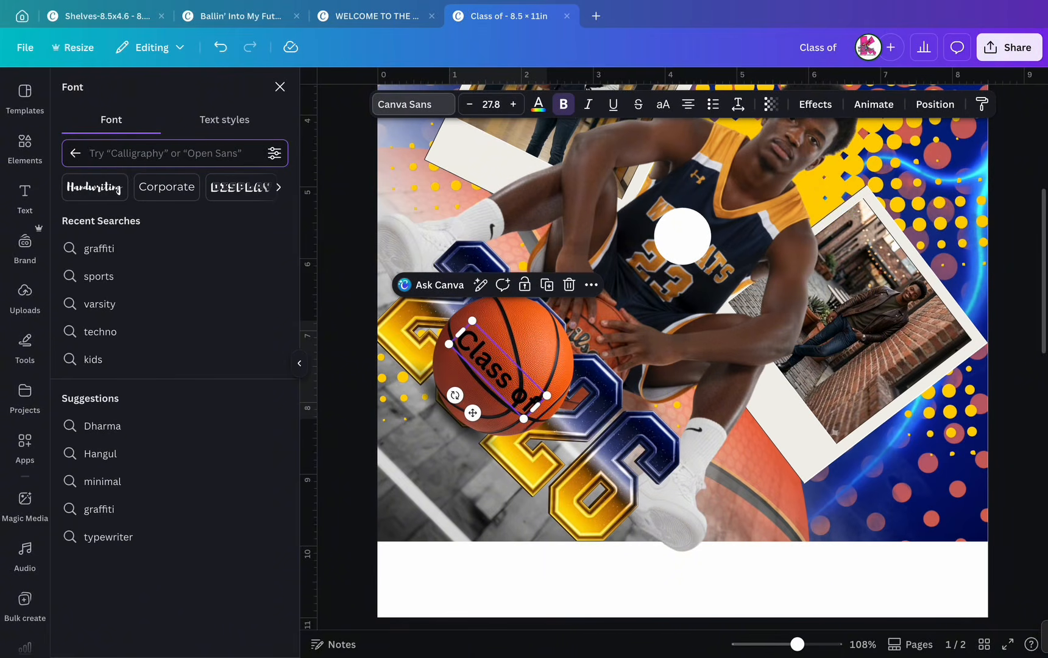
pyautogui.write('sports')
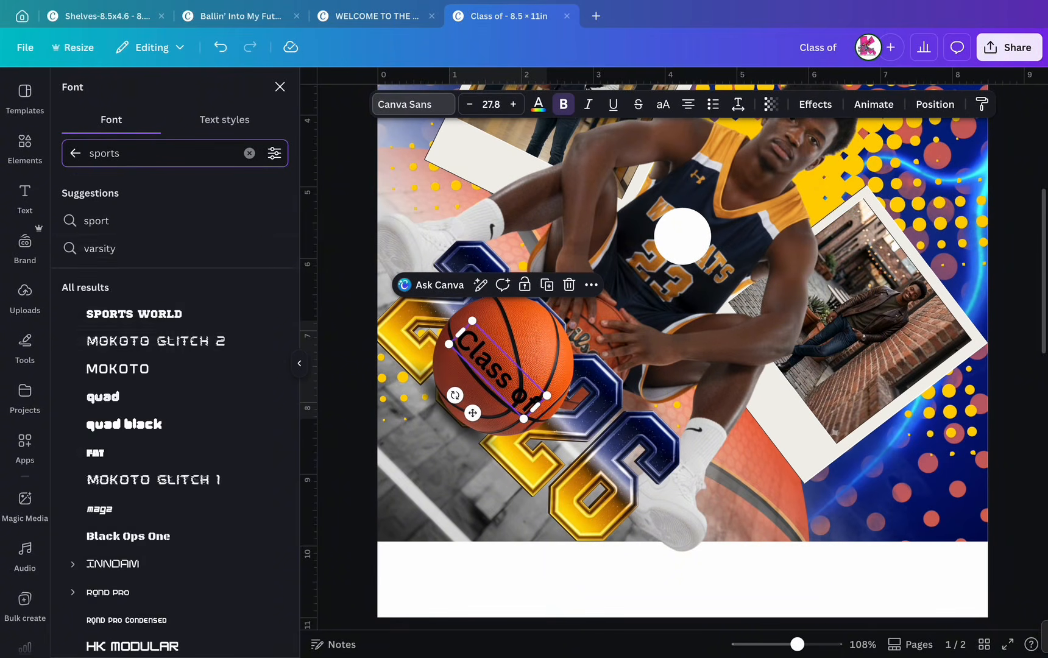
pyautogui.scroll(-8, 183, 427)
pyautogui.scroll(-2, 182, 426)
pyautogui.click(106, 450)
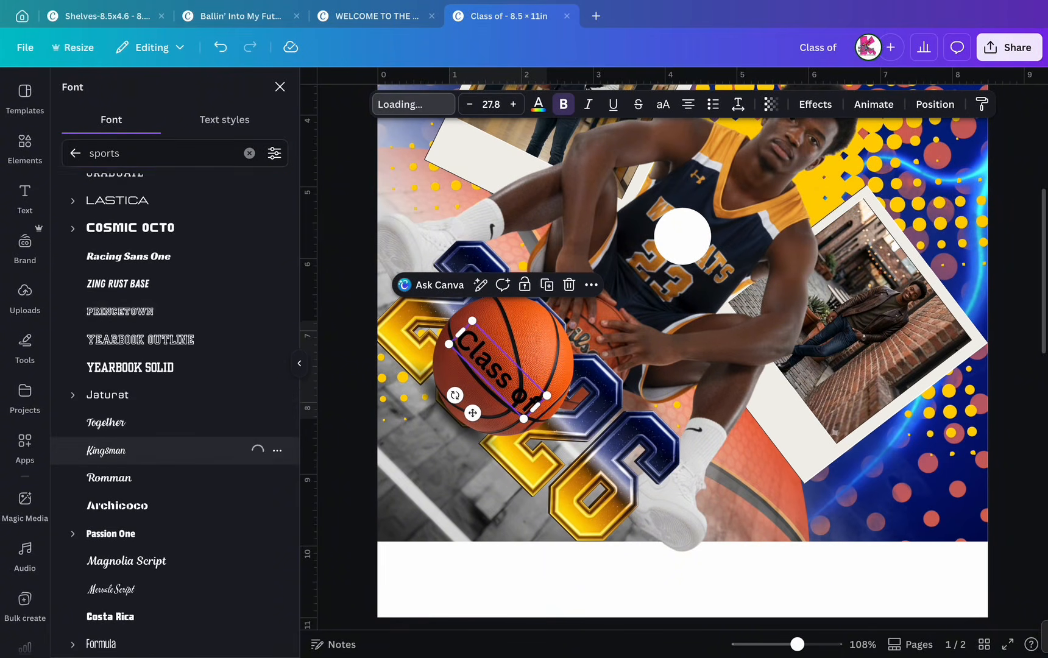
pyautogui.moveTo(548, 395); pyautogui.dragTo(563, 404)
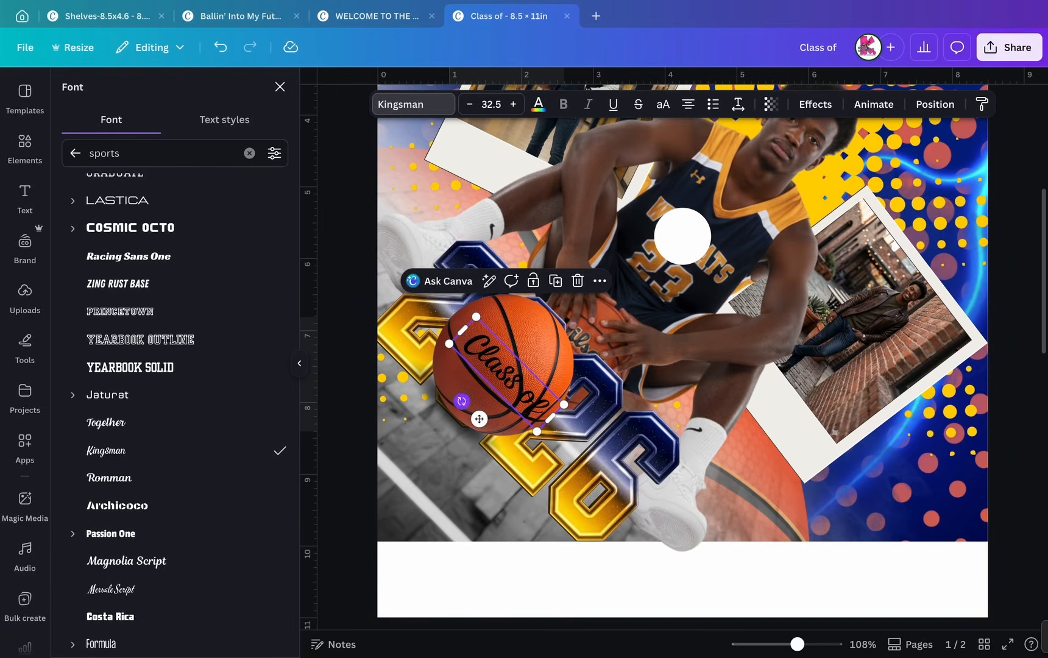
pyautogui.moveTo(479, 419); pyautogui.dragTo(470, 414)
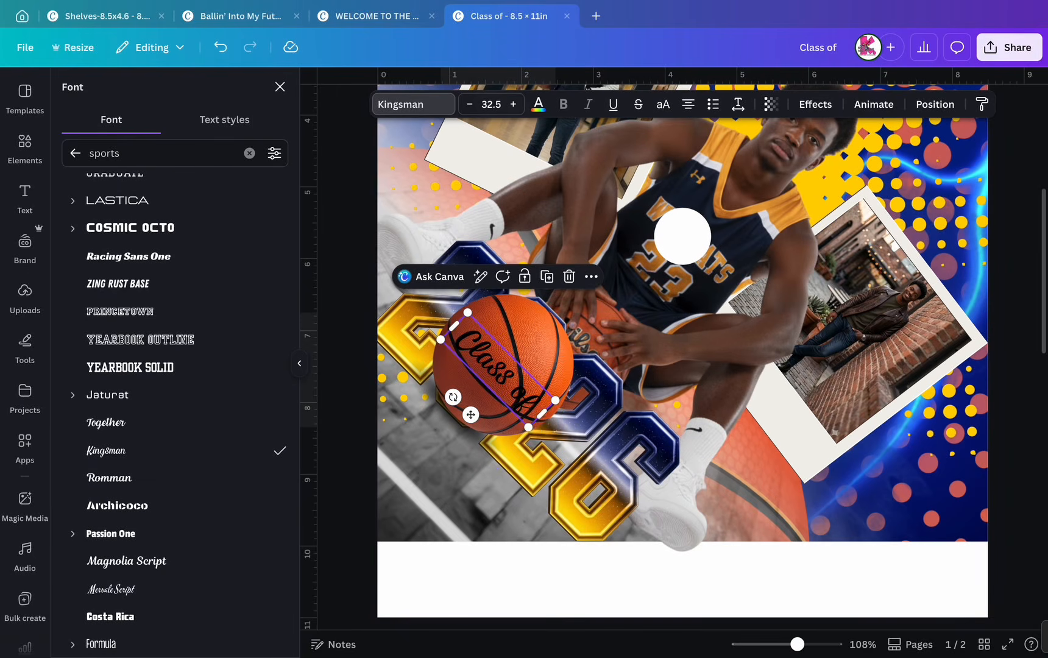
# Color the "Class of" text white and add a black outline effect with thickness 60.
pyautogui.click(538, 104)
pyautogui.click(241, 190)
pyautogui.click(816, 104)
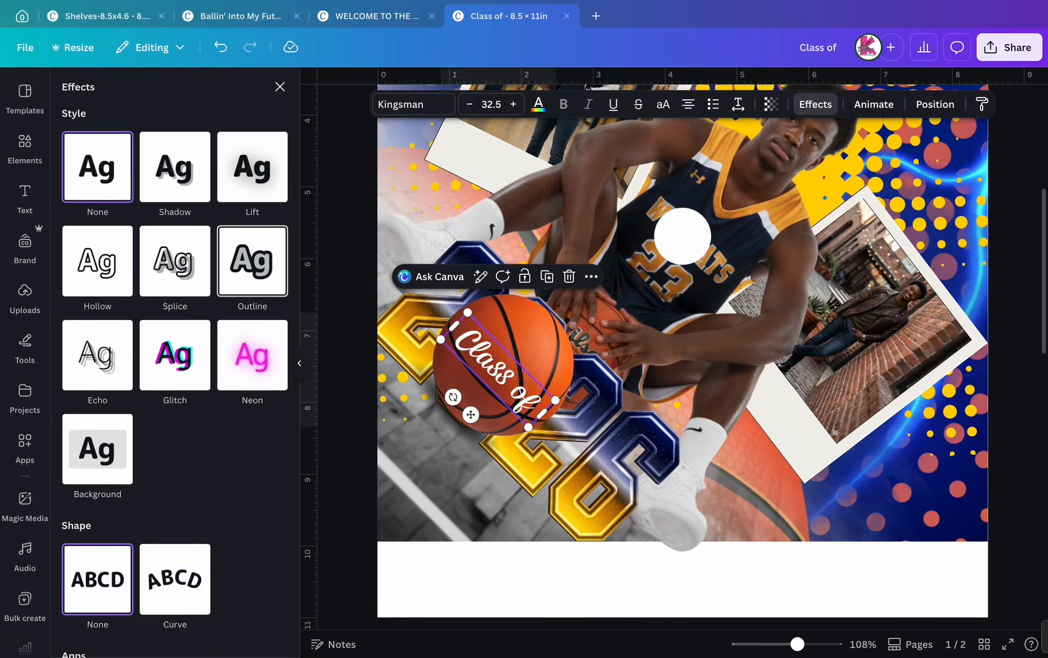
pyautogui.click(251, 233)
pyautogui.click(276, 384)
pyautogui.click(123, 166)
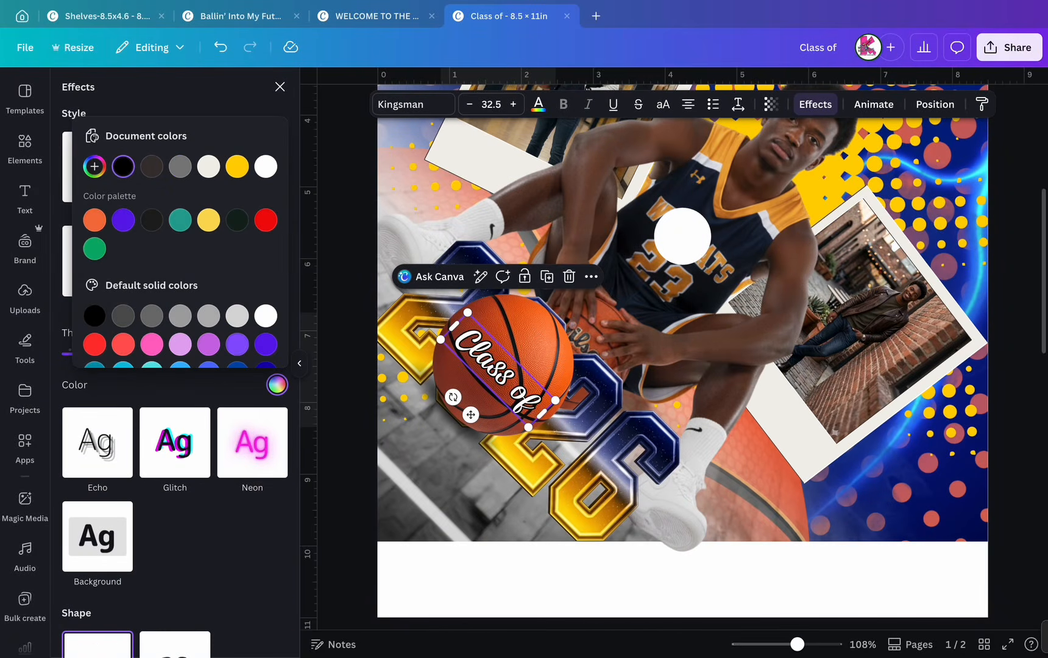
pyautogui.click(277, 384)
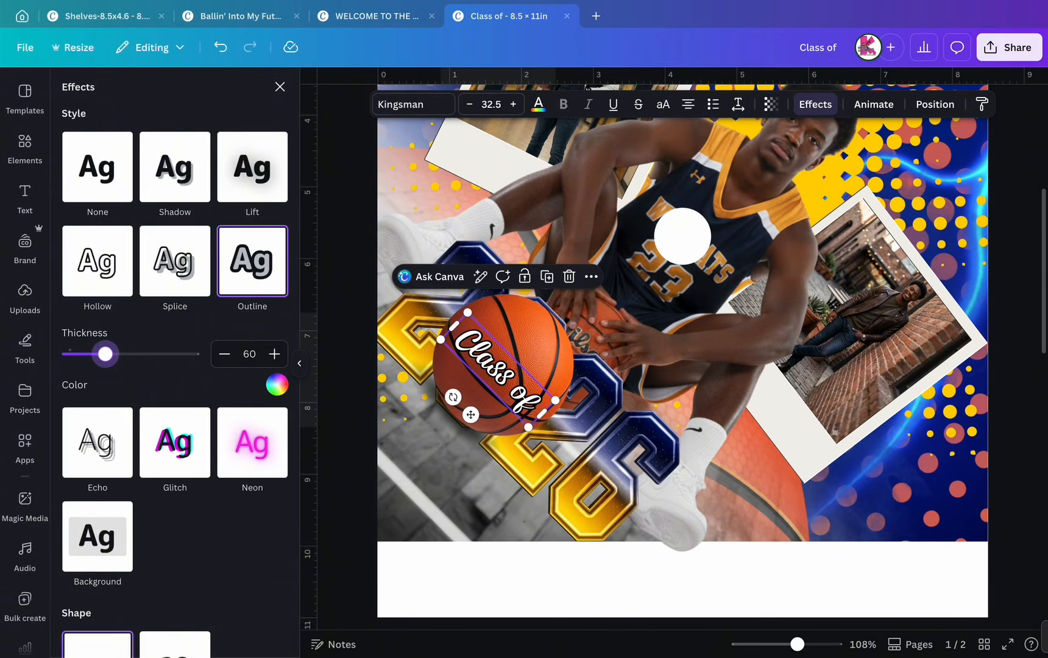
pyautogui.click(600, 582)
# Add a heading text box on page 2.
pyautogui.scroll(-5, 600, 582)
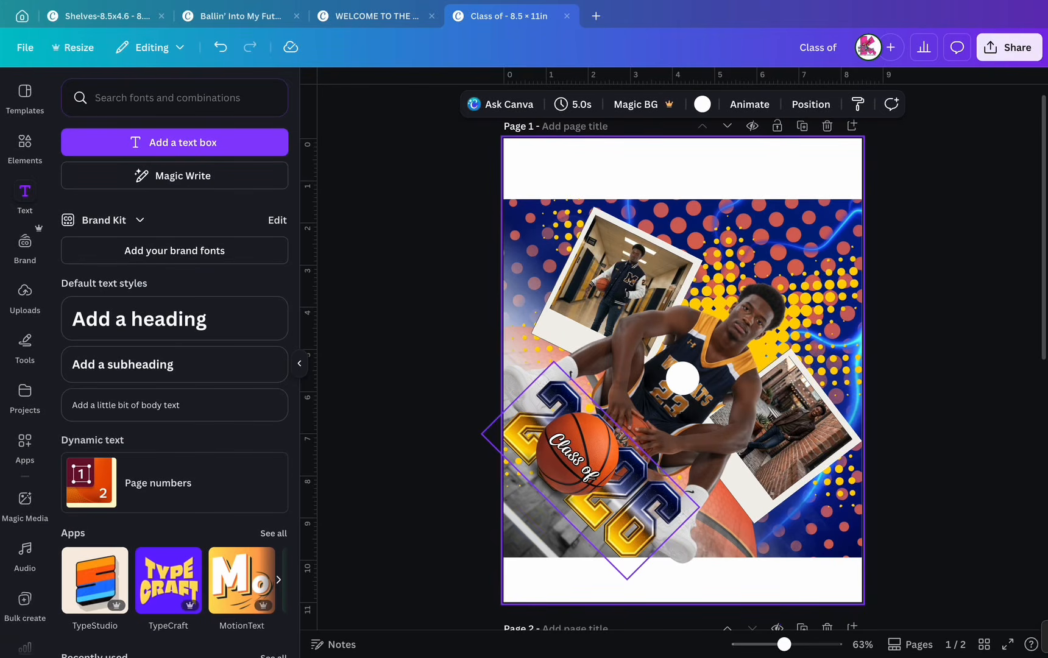
pyautogui.scroll(-2, 682, 366)
pyautogui.scroll(-5, 683, 366)
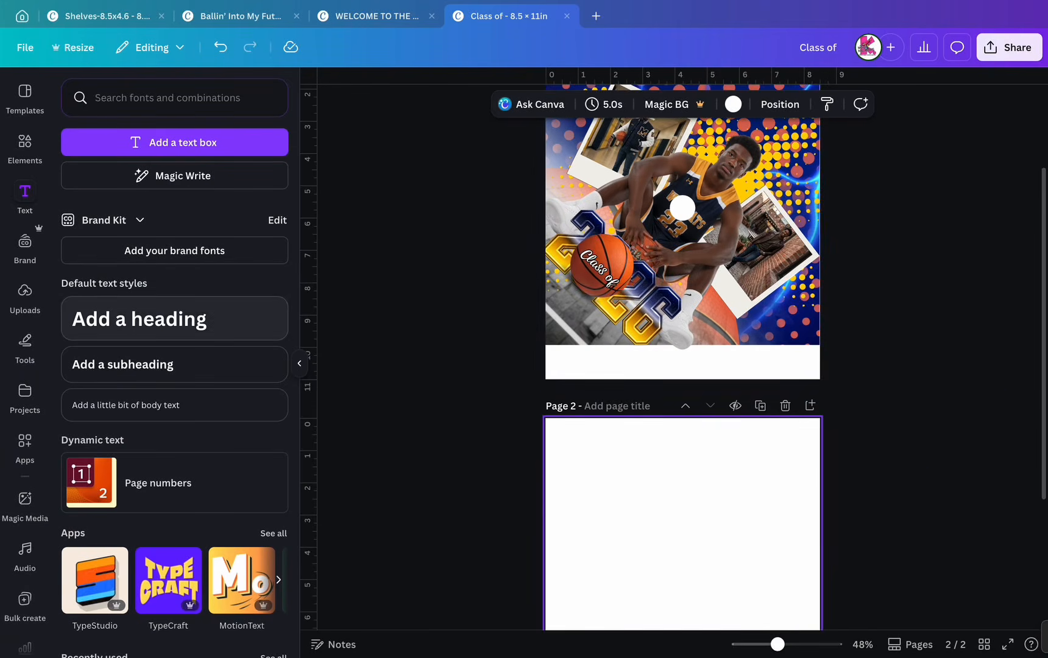
pyautogui.click(174, 319)
pyautogui.scroll(2, 682, 390)
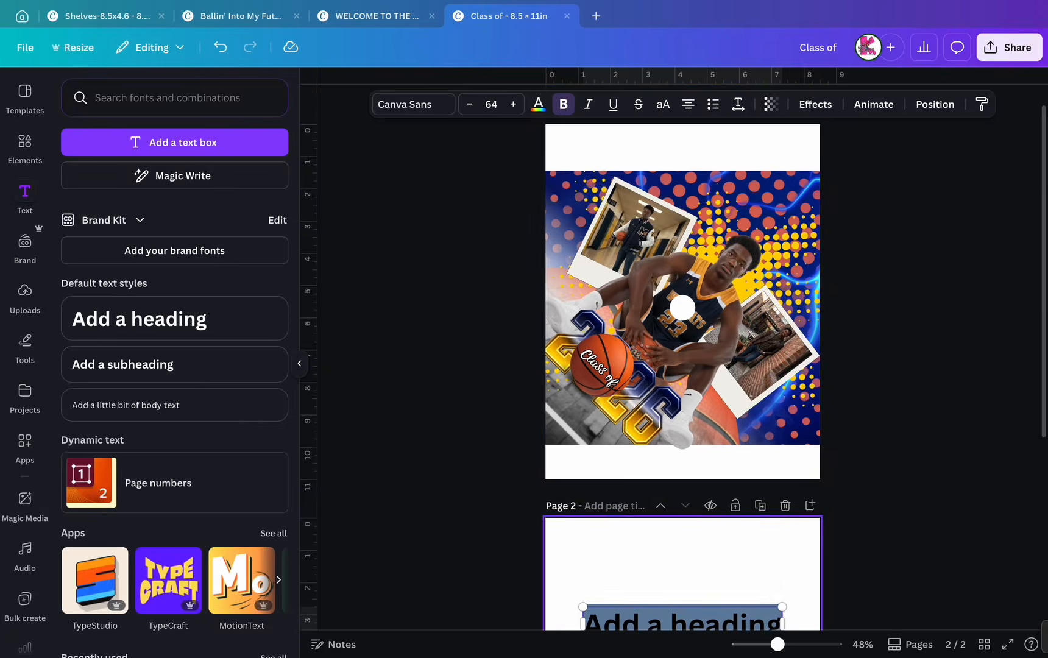
pyautogui.scroll(-1, 682, 390)
pyautogui.scroll(1, 683, 390)
# Rotate the hallway Polaroid on page 1 slightly clockwise and nudge it into place behind the player.
pyautogui.click(716, 268)
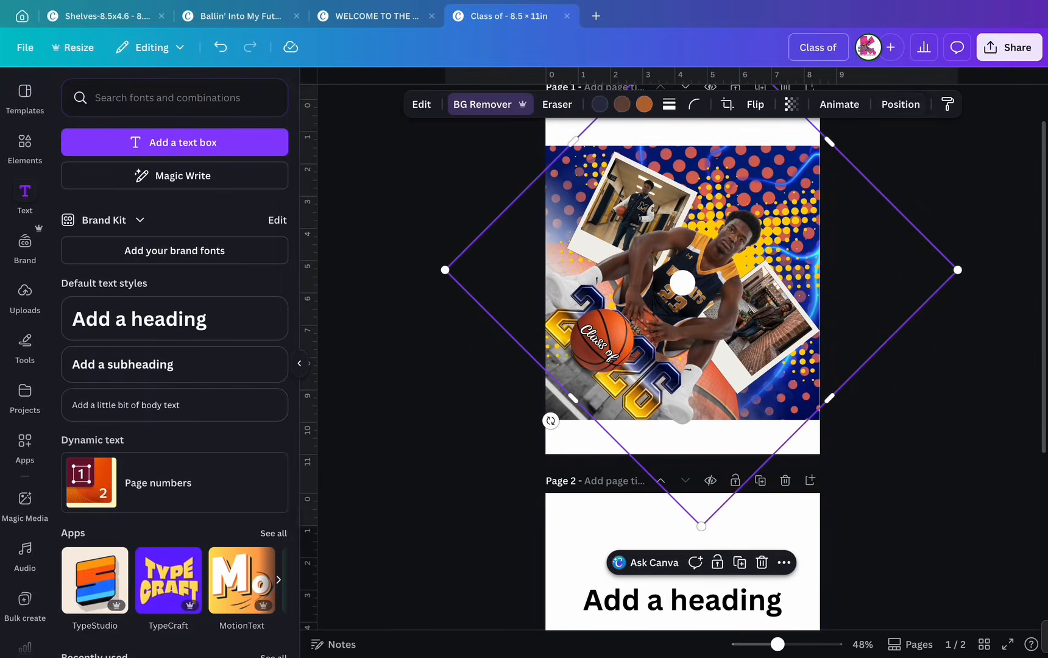
pyautogui.click(899, 105)
pyautogui.click(175, 427)
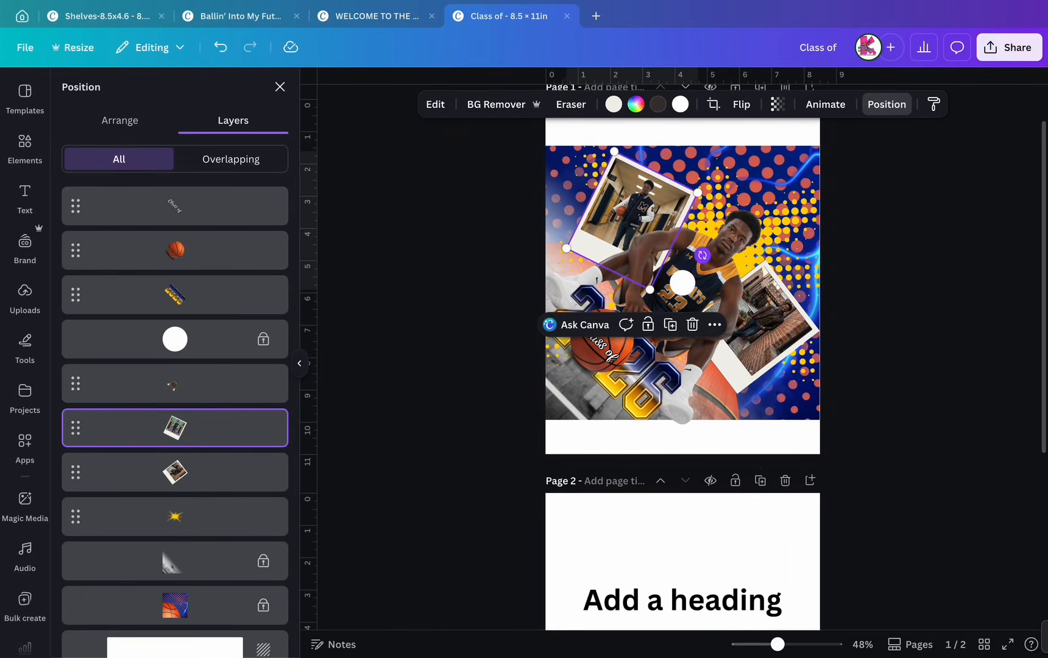
pyautogui.moveTo(703, 256); pyautogui.dragTo(698, 262)
pyautogui.moveTo(640, 210); pyautogui.dragTo(650, 207)
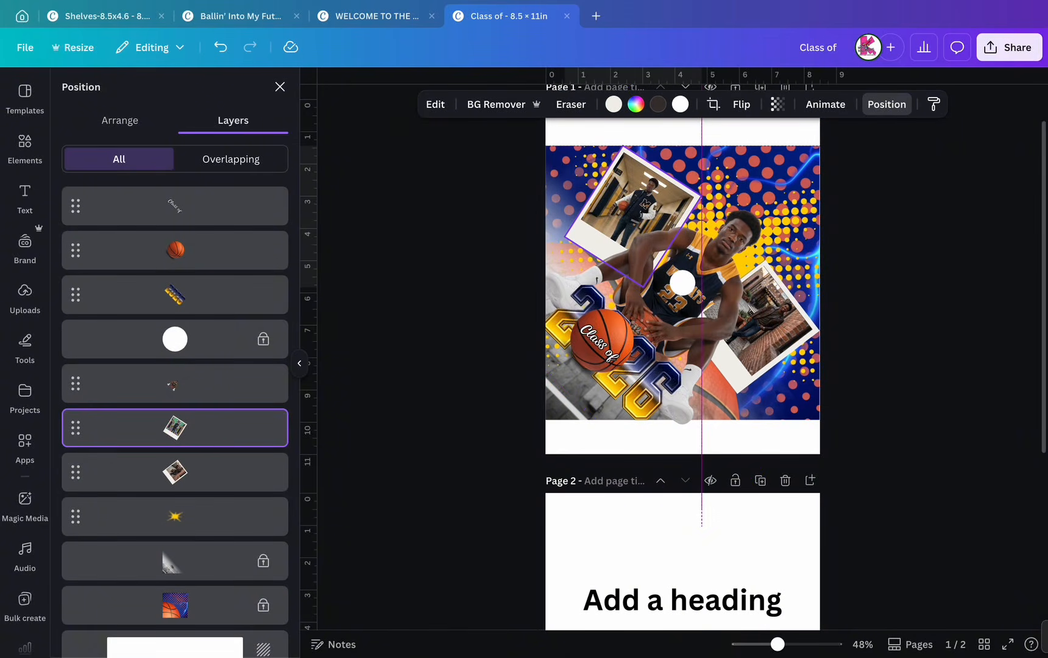
# Check the "Ballin' Into My Future" design for the wording and replace the page 2 heading with "Ballin' into my Future" on three lines.
pyautogui.scroll(-2, 682, 390)
pyautogui.click(682, 497)
pyautogui.click(683, 497)
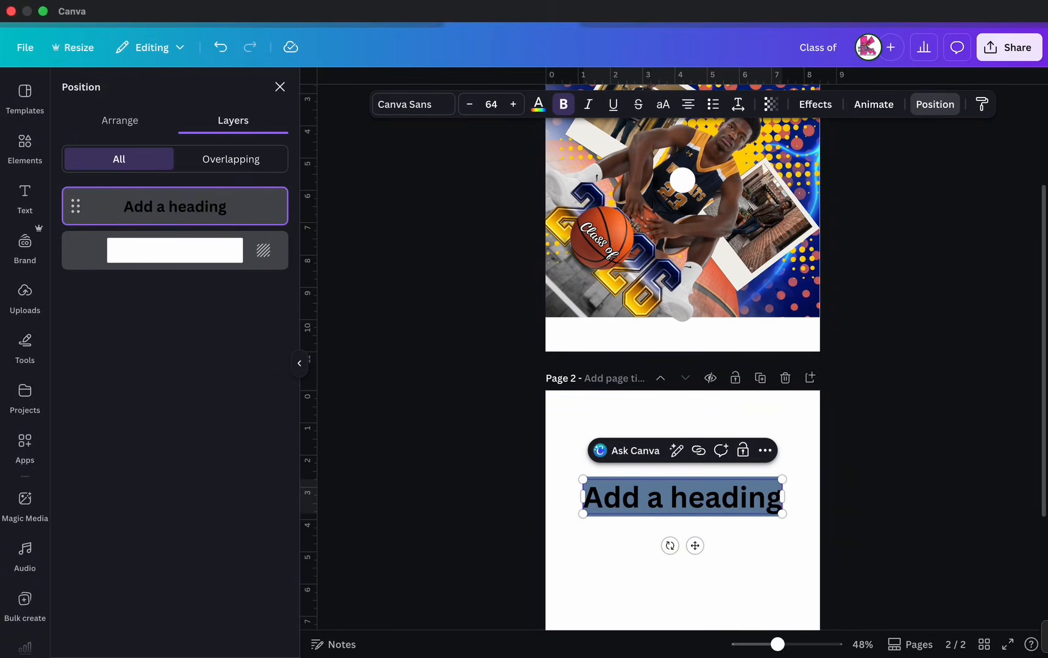
pyautogui.click(377, 16)
pyautogui.click(240, 16)
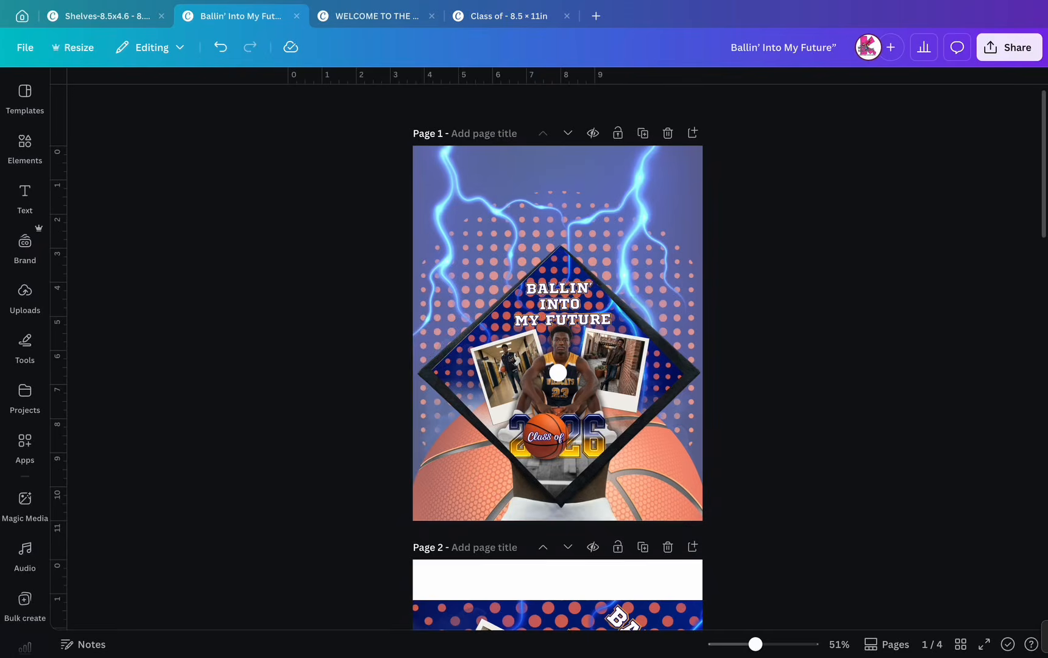
pyautogui.click(508, 16)
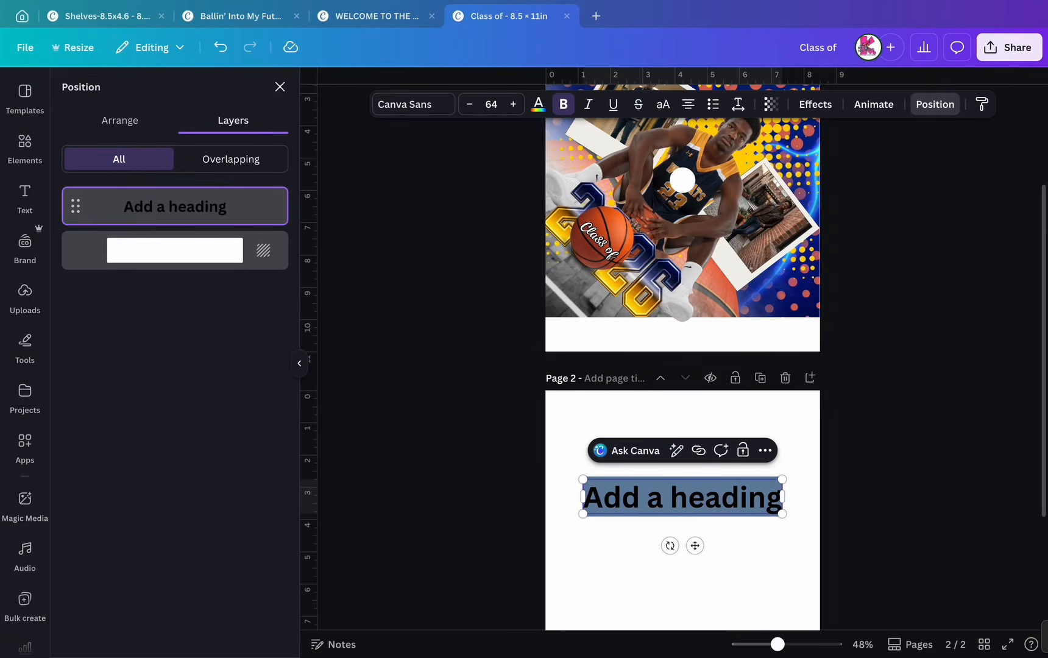
pyautogui.write("Ballin'")
pyautogui.press('Return')
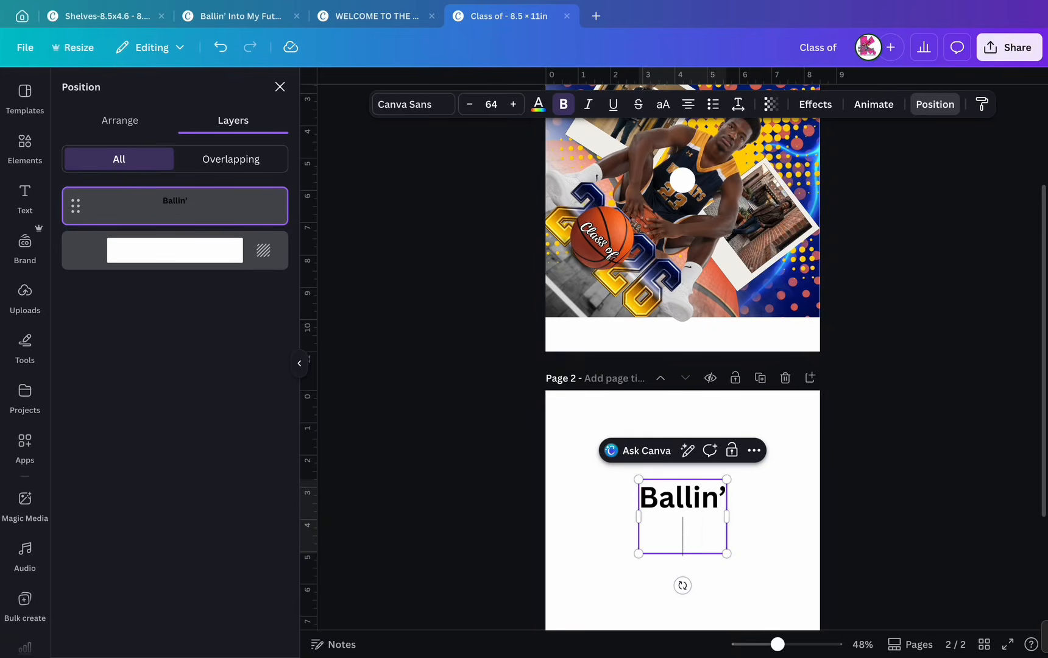
pyautogui.write('into my')
pyautogui.press('Return')
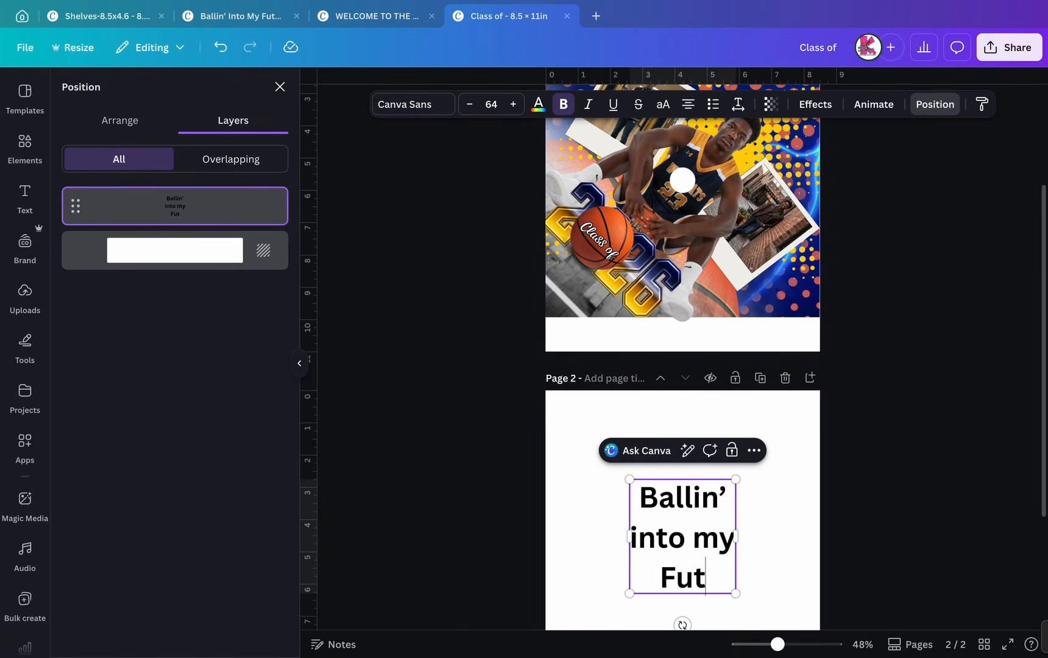
# Switch the whole "Ballin' into my Future" heading to uppercase and enlarge it to size 78.8.
pyautogui.click(663, 104)
pyautogui.click(780, 511)
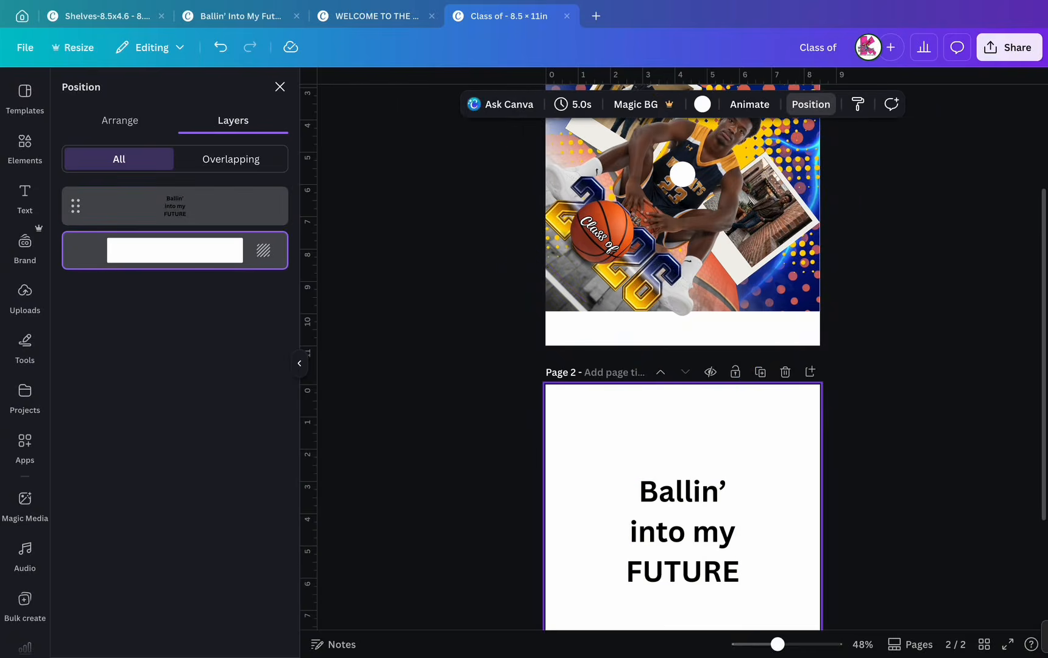
pyautogui.click(683, 537)
pyautogui.click(663, 104)
pyautogui.moveTo(744, 587); pyautogui.dragTo(716, 562)
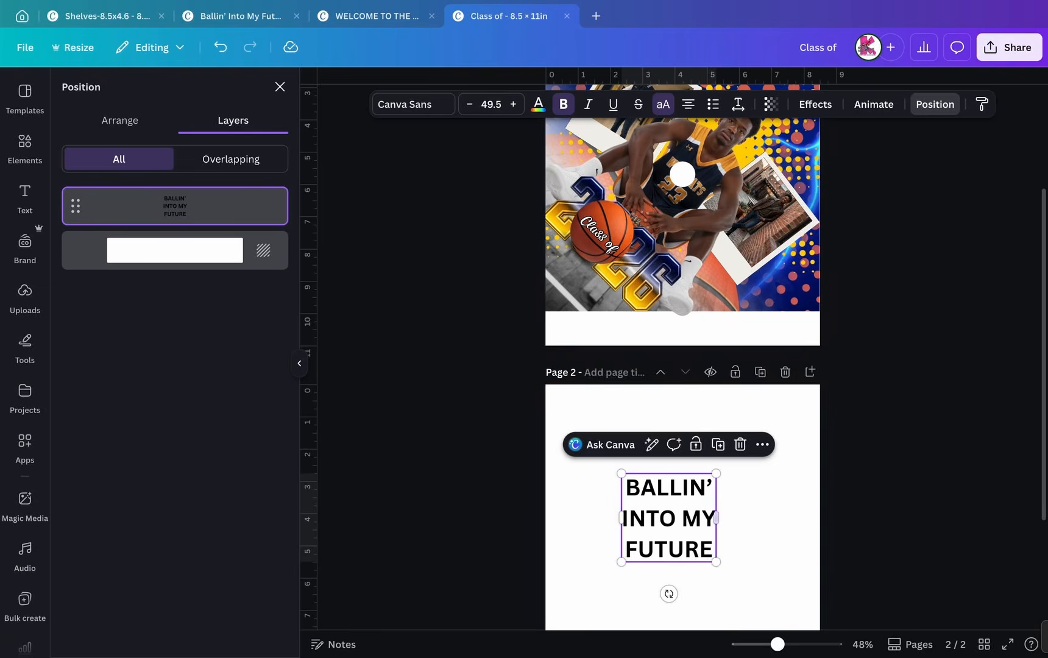
pyautogui.moveTo(716, 473); pyautogui.dragTo(772, 421)
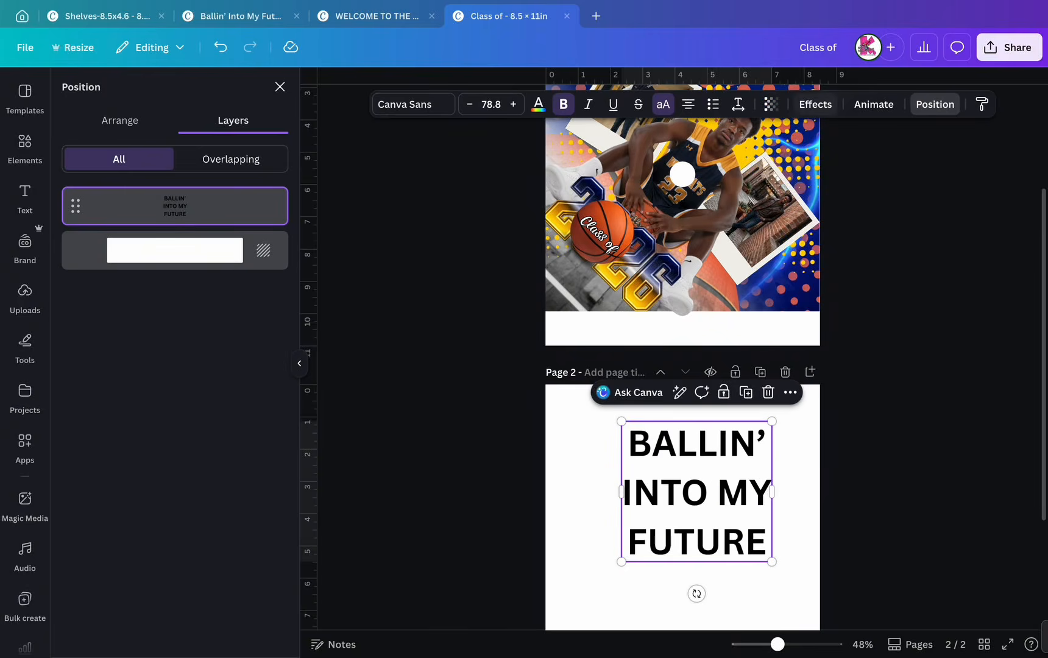
# Set the page 2 heading in the Sports World font at size 82.8 with tighter line spacing.
pyautogui.click(414, 105)
pyautogui.scroll(10, 183, 420)
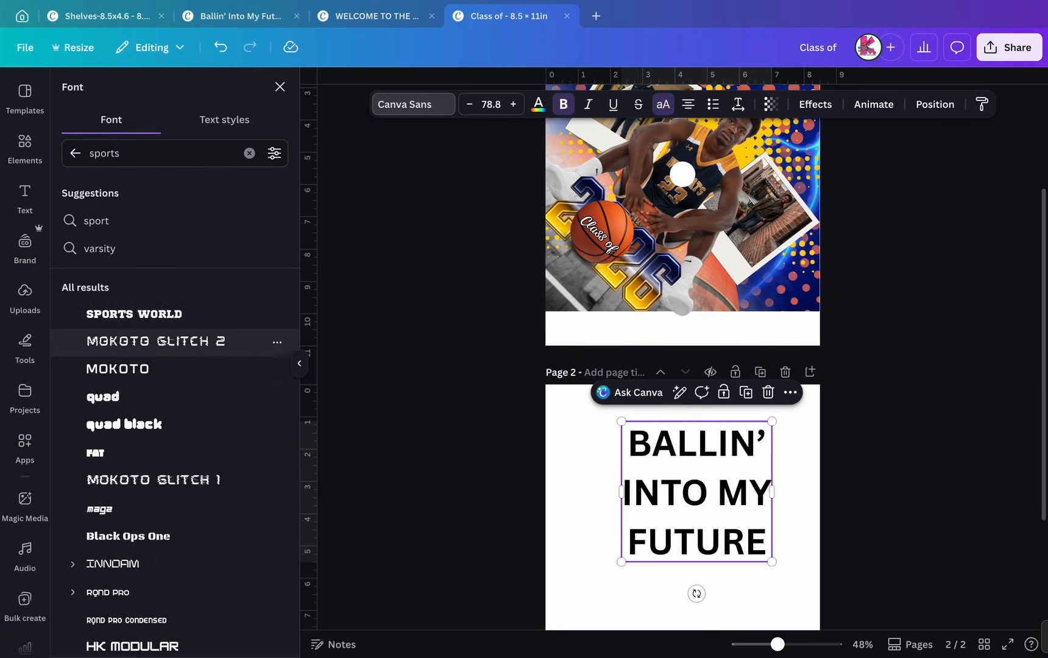
pyautogui.click(134, 313)
pyautogui.click(738, 104)
pyautogui.moveTo(711, 209); pyautogui.dragTo(687, 209)
pyautogui.click(682, 174)
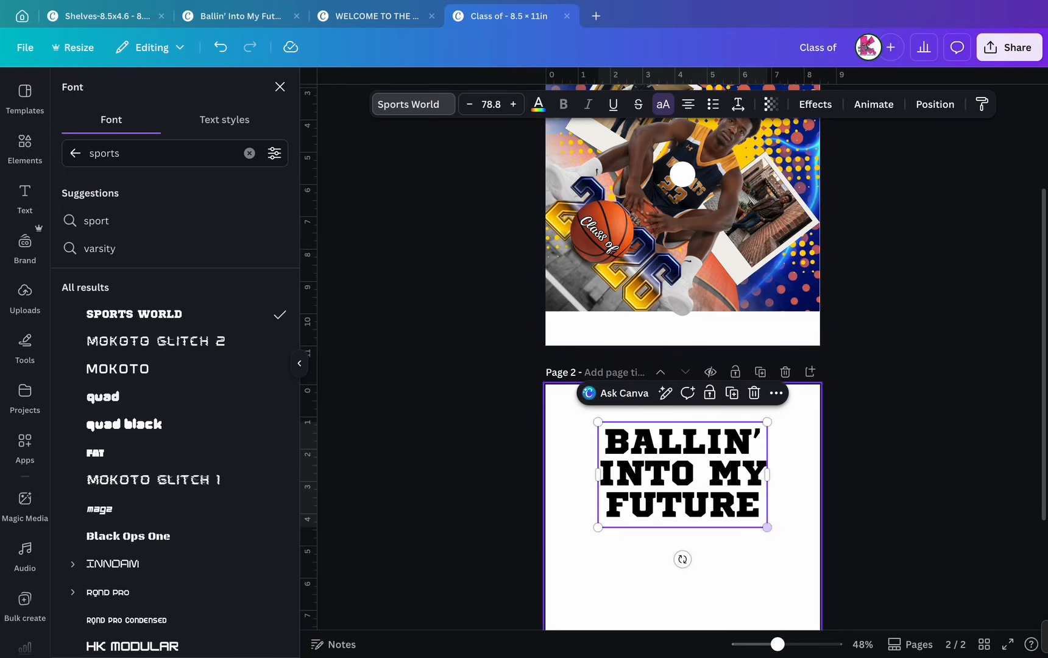
pyautogui.moveTo(768, 528); pyautogui.dragTo(771, 535)
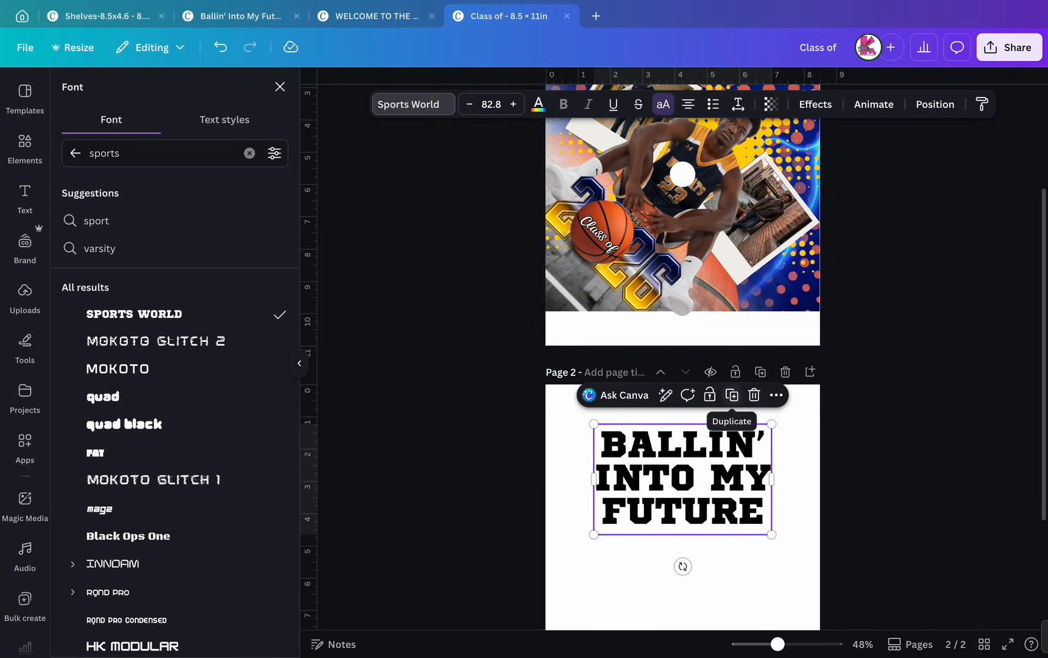
# Duplicate the heading on page 2 and give the upper copy a yellow outline effect with thickness 101.
pyautogui.click(731, 395)
pyautogui.click(815, 105)
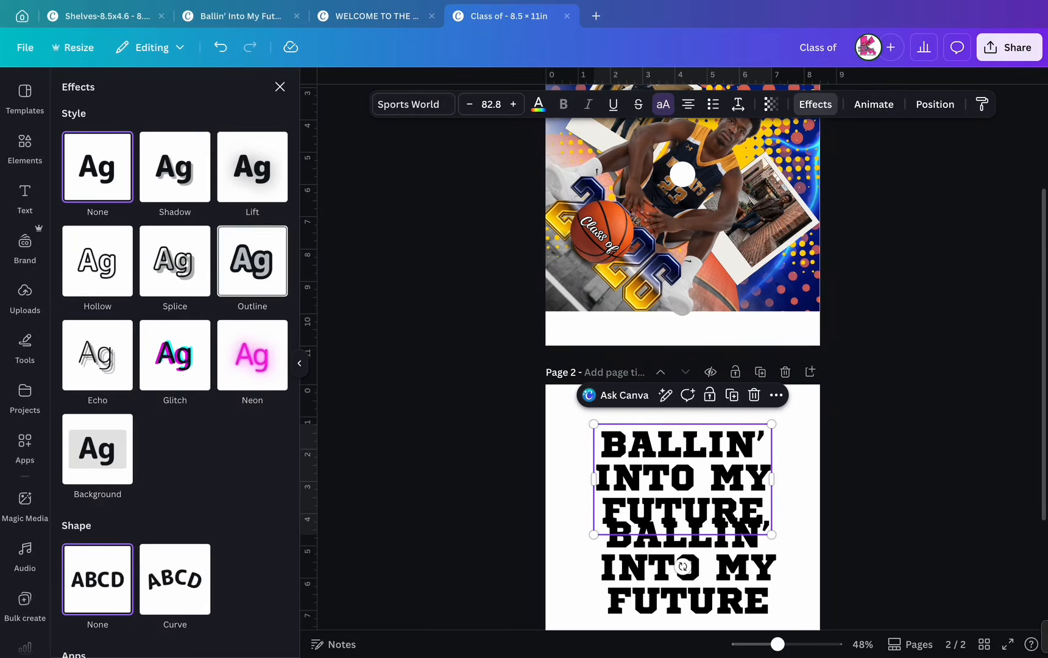
pyautogui.click(252, 261)
pyautogui.moveTo(101, 354); pyautogui.dragTo(131, 354)
pyautogui.click(277, 385)
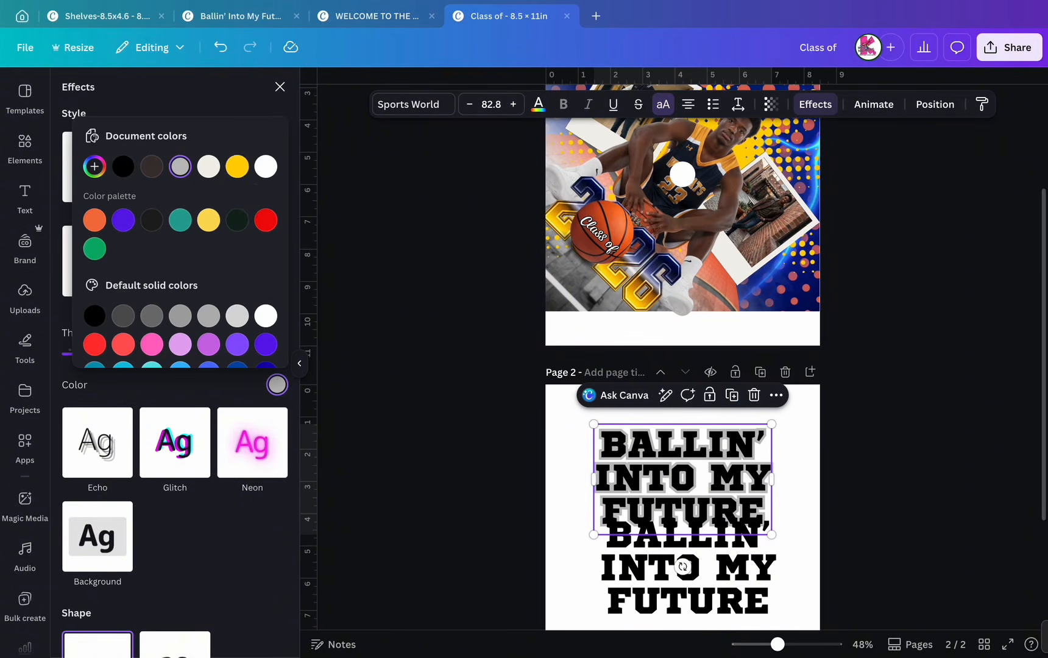
pyautogui.click(237, 166)
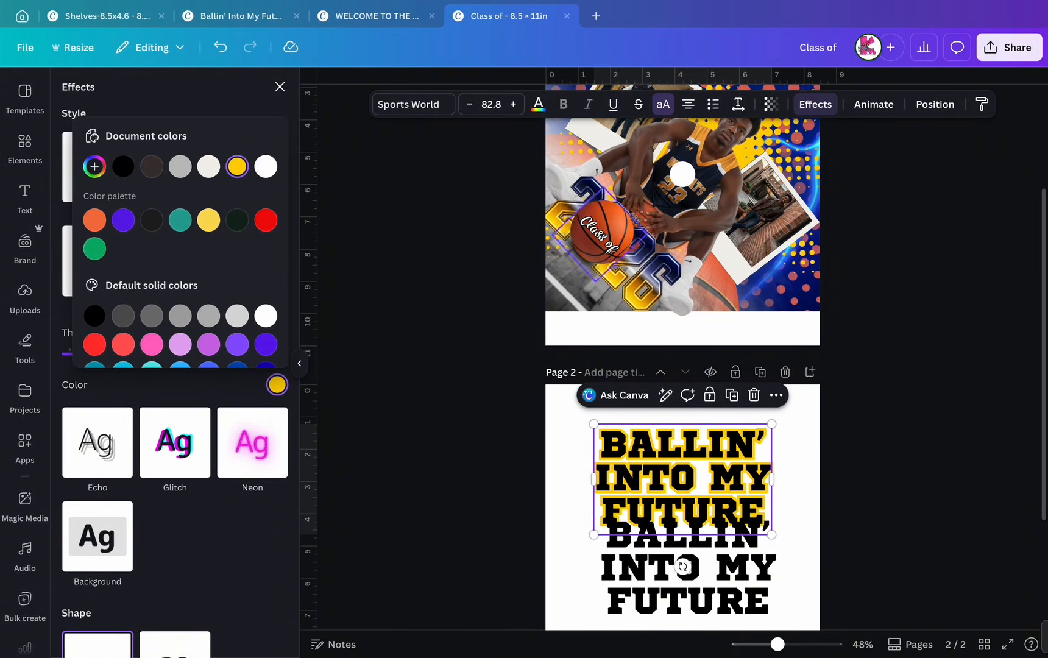
# Recolor the upper heading copy's outline with the dark brown #543410 sampled from the 2026 graphic on page 1.
pyautogui.scroll(2, 682, 360)
pyautogui.click(647, 349)
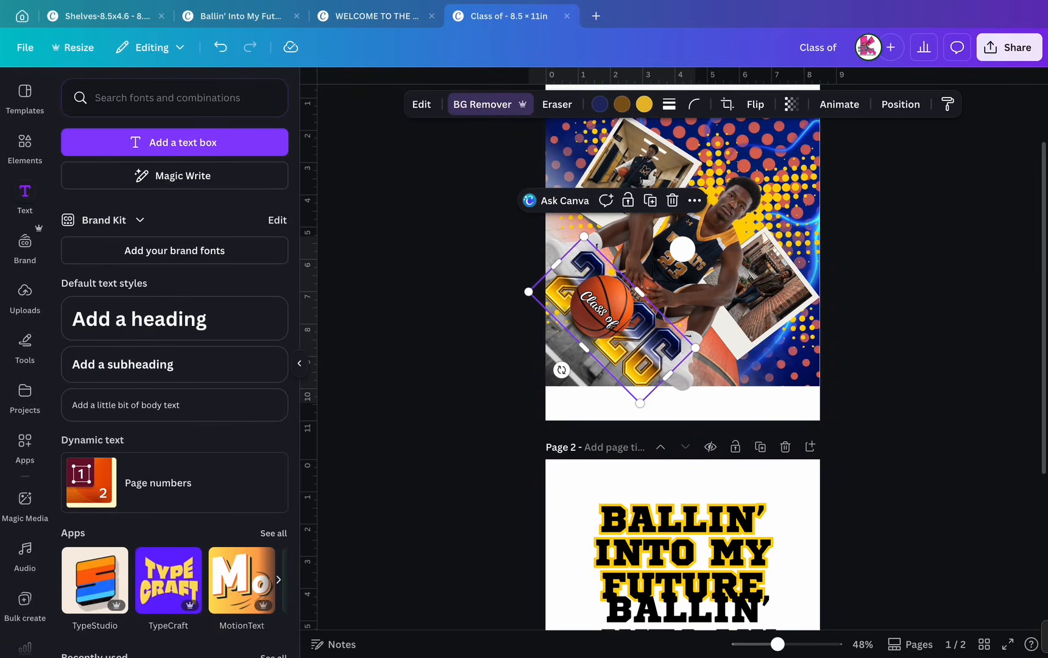
pyautogui.click(421, 104)
pyautogui.click(683, 553)
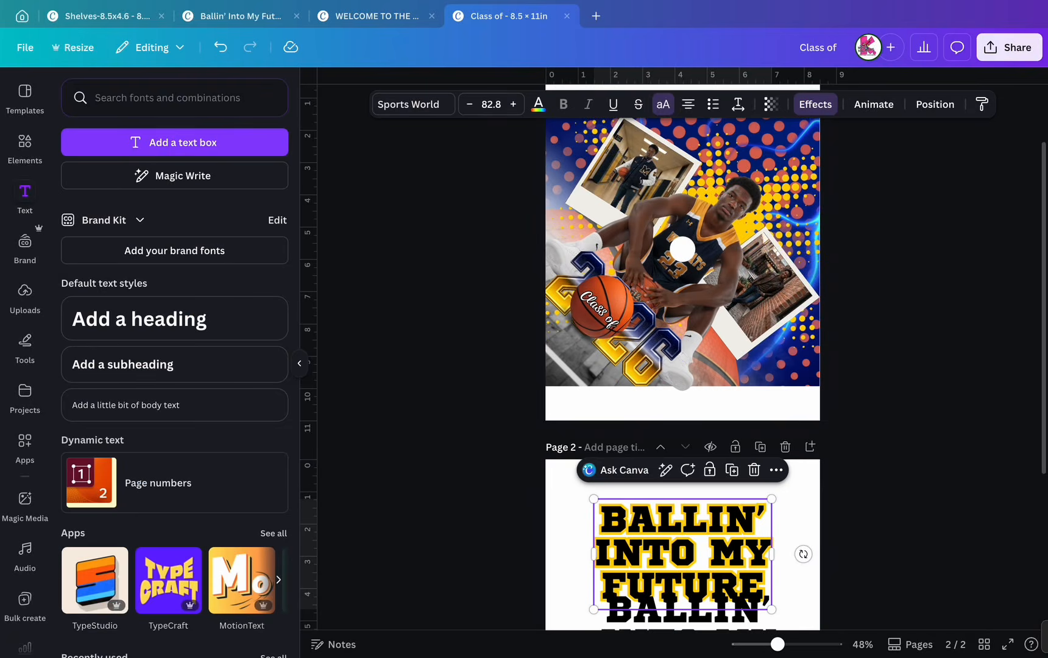
pyautogui.click(538, 104)
pyautogui.click(815, 105)
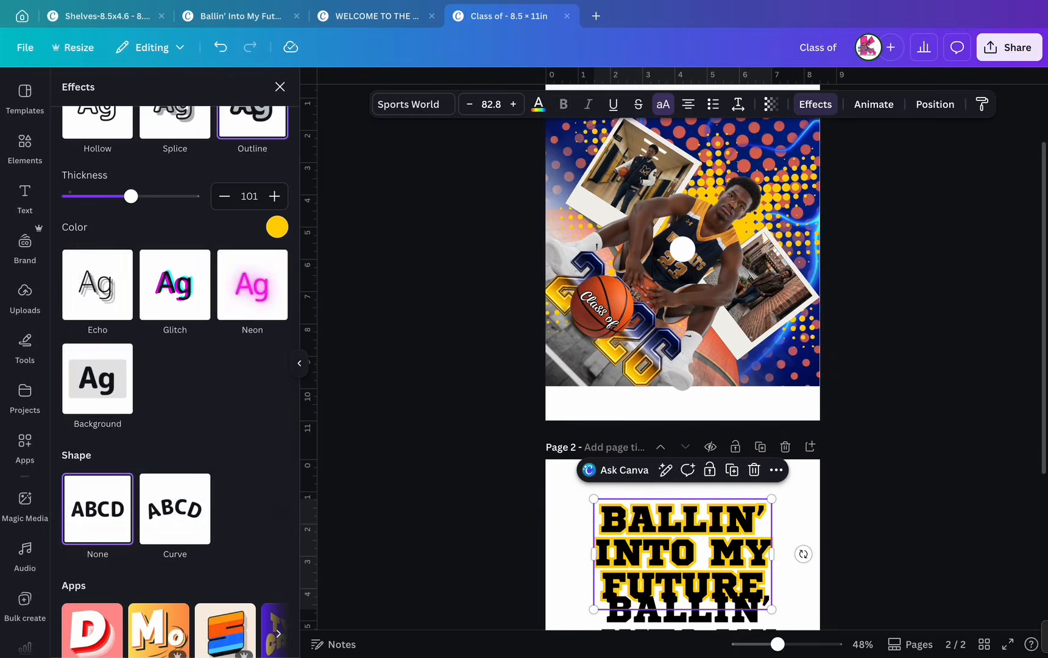
pyautogui.click(276, 227)
pyautogui.click(95, 293)
pyautogui.click(273, 441)
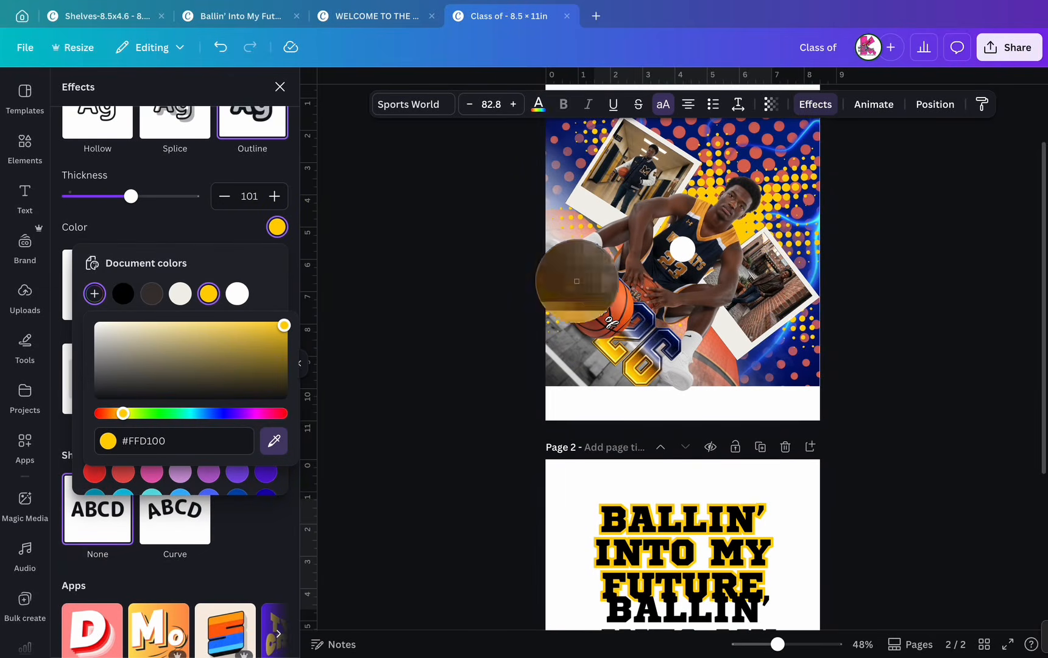
pyautogui.click(570, 282)
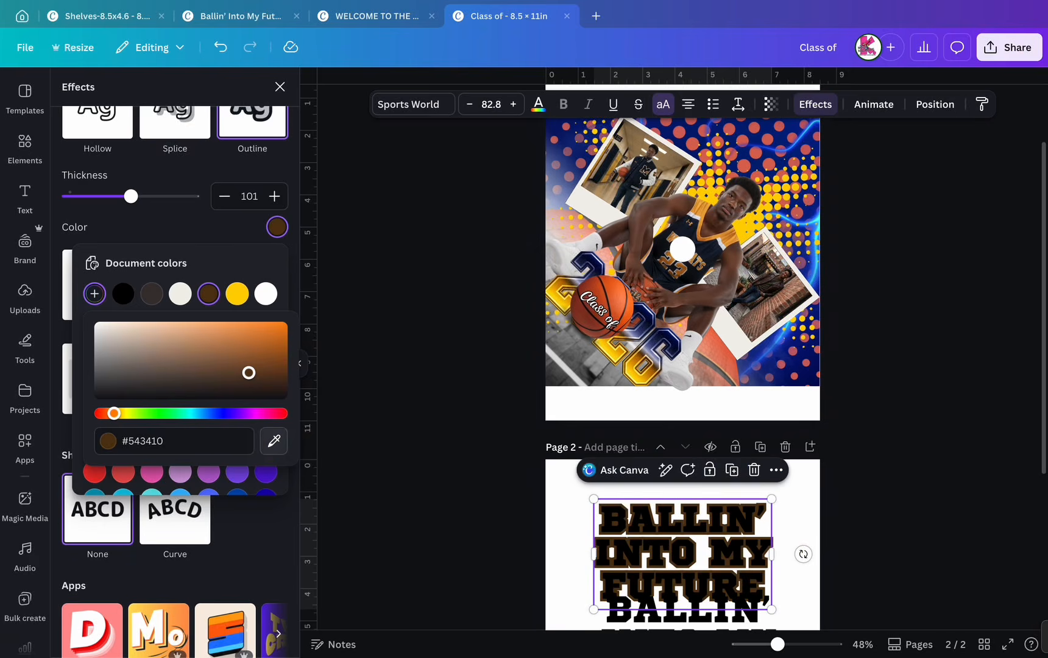
# Recolor the heading's outline to gold #EDBC13, starting from a sample of the 2026 graphic, and stack the plain heading copy over it.
pyautogui.click(274, 441)
pyautogui.click(574, 294)
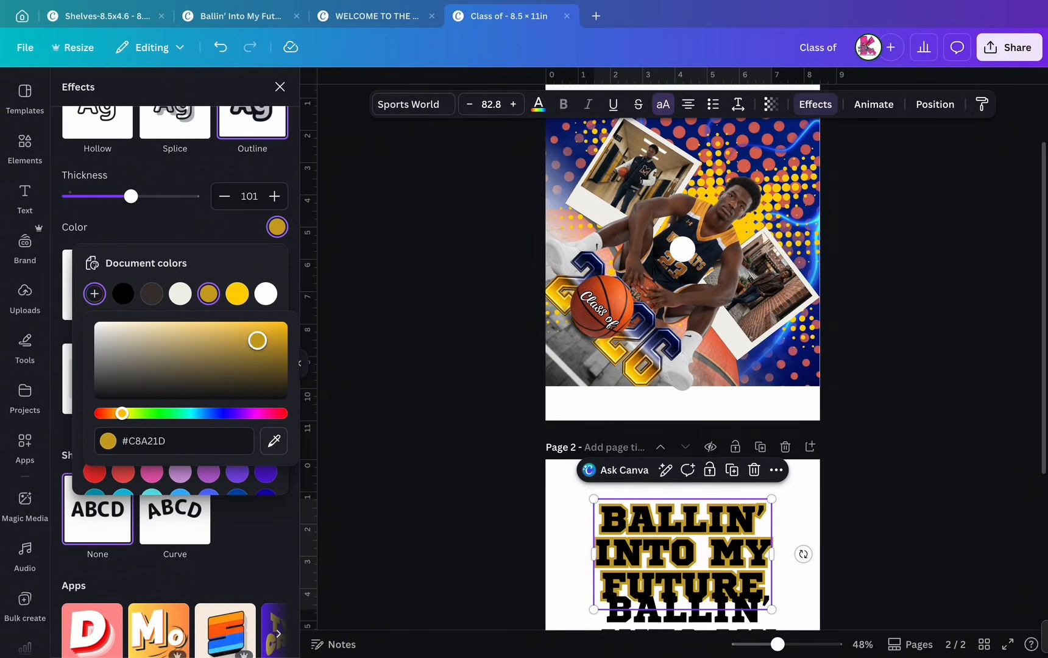
pyautogui.moveTo(272, 333); pyautogui.dragTo(270, 330)
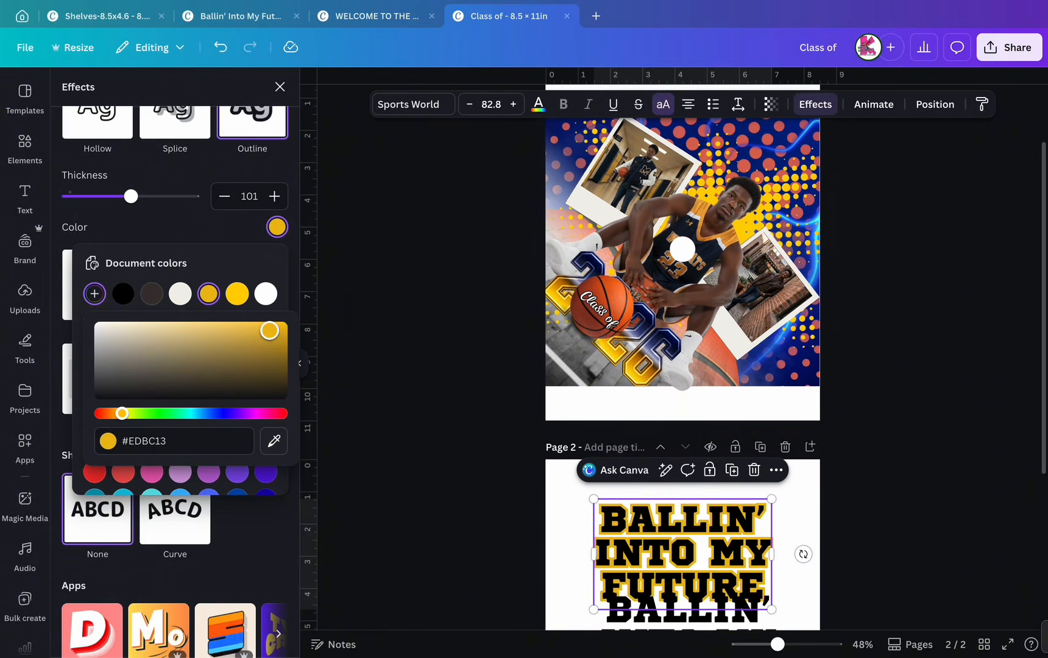
pyautogui.scroll(-1, 687, 566)
pyautogui.moveTo(688, 576); pyautogui.dragTo(683, 487)
# Try an Outline effect in light yellow #f2f1eb on the black heading copy on page 2.
pyautogui.click(815, 104)
pyautogui.click(815, 104)
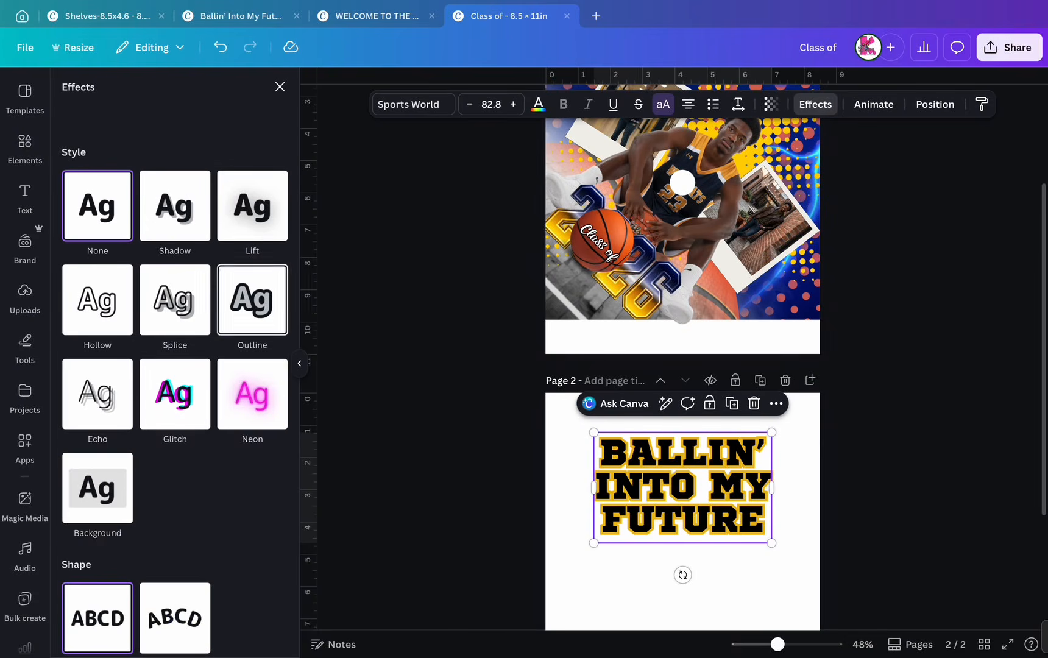
pyautogui.click(252, 300)
pyautogui.click(277, 423)
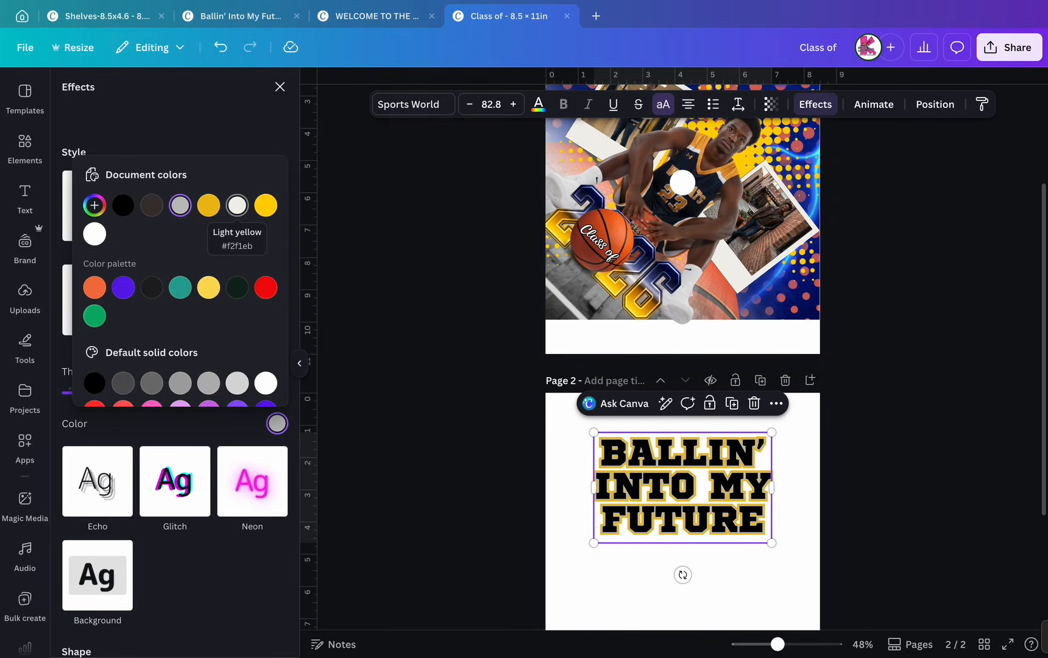
pyautogui.click(237, 205)
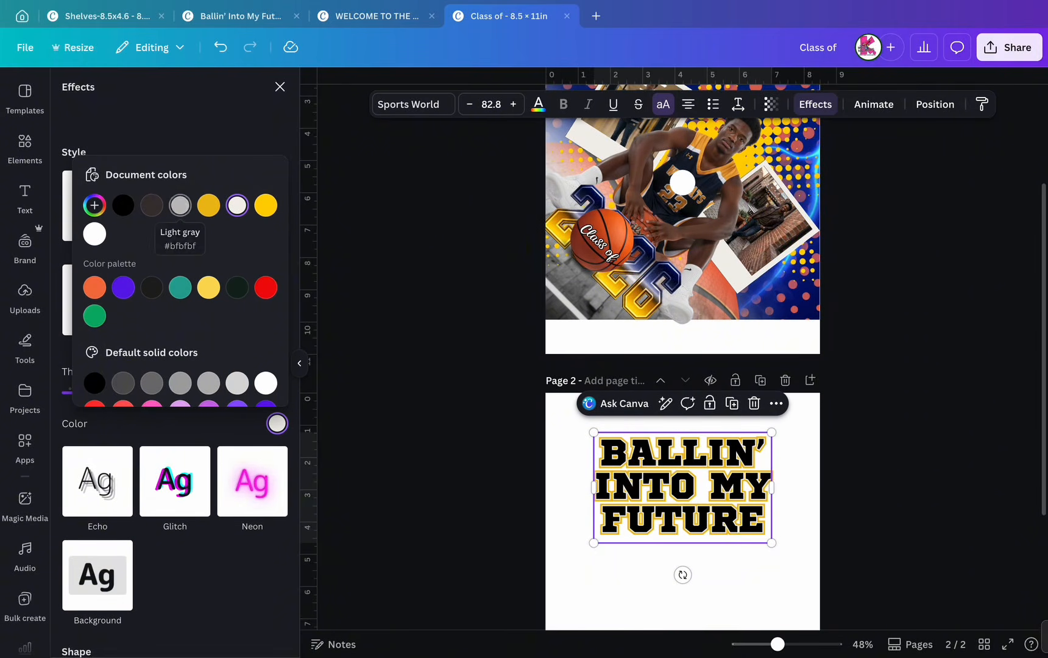
# Give the front heading copy on page 2 a Shadow effect and make its text white.
pyautogui.click(175, 135)
pyautogui.click(175, 206)
pyautogui.click(277, 474)
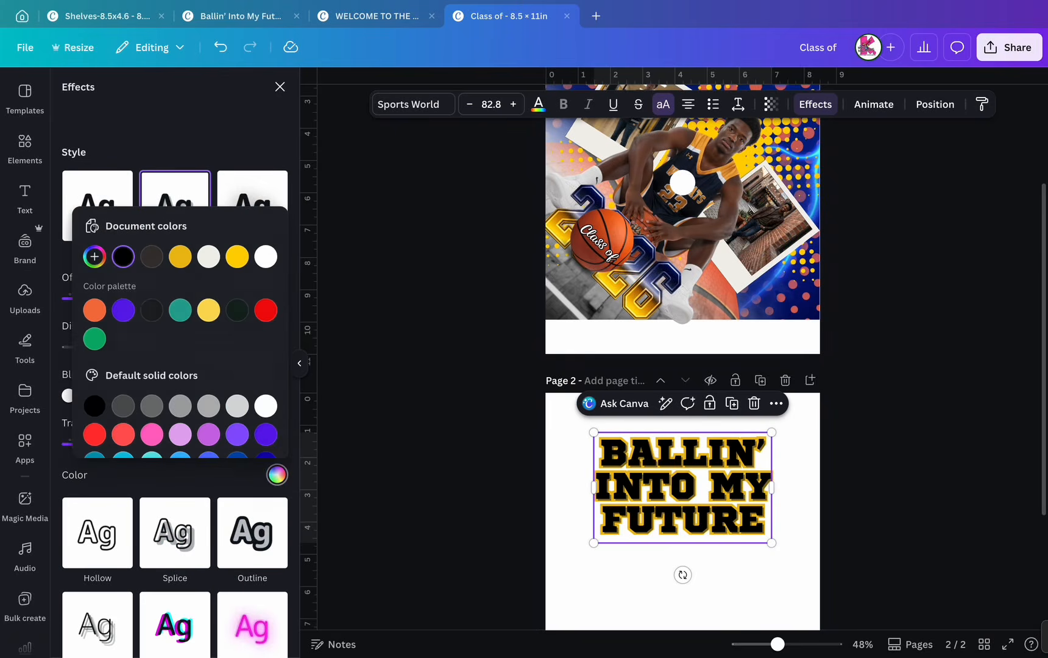
pyautogui.click(538, 104)
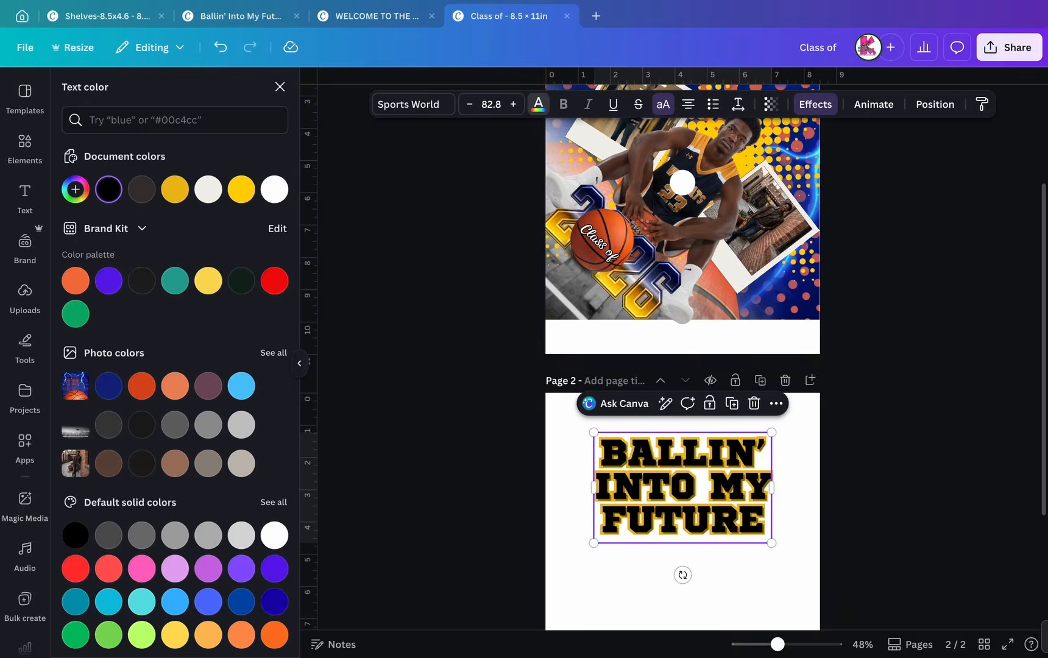
pyautogui.click(274, 189)
# Overlay the white heading with an aligned duplicate that uses a navy Hollow effect with thickness 46.
pyautogui.click(732, 404)
pyautogui.click(817, 104)
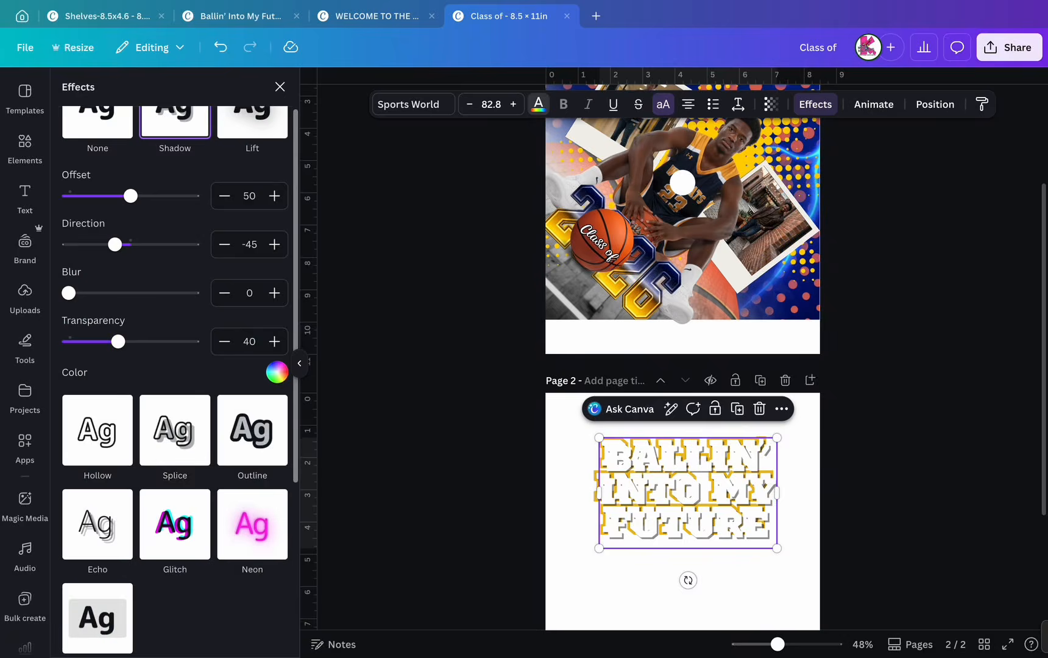
pyautogui.click(99, 431)
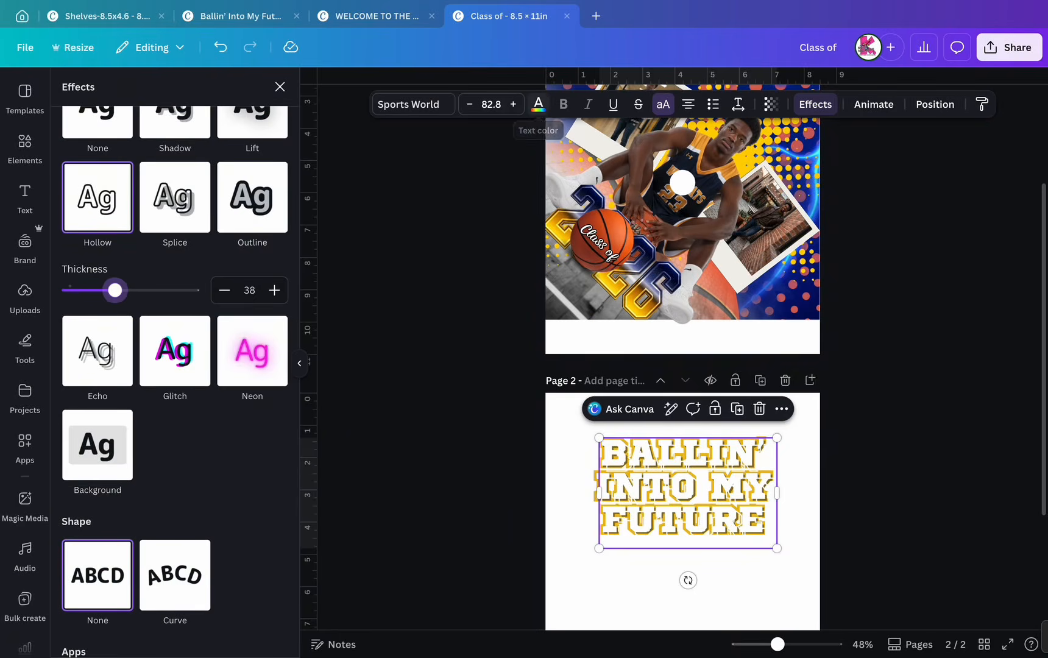
pyautogui.click(539, 105)
pyautogui.click(108, 385)
pyautogui.moveTo(686, 487); pyautogui.dragTo(680, 483)
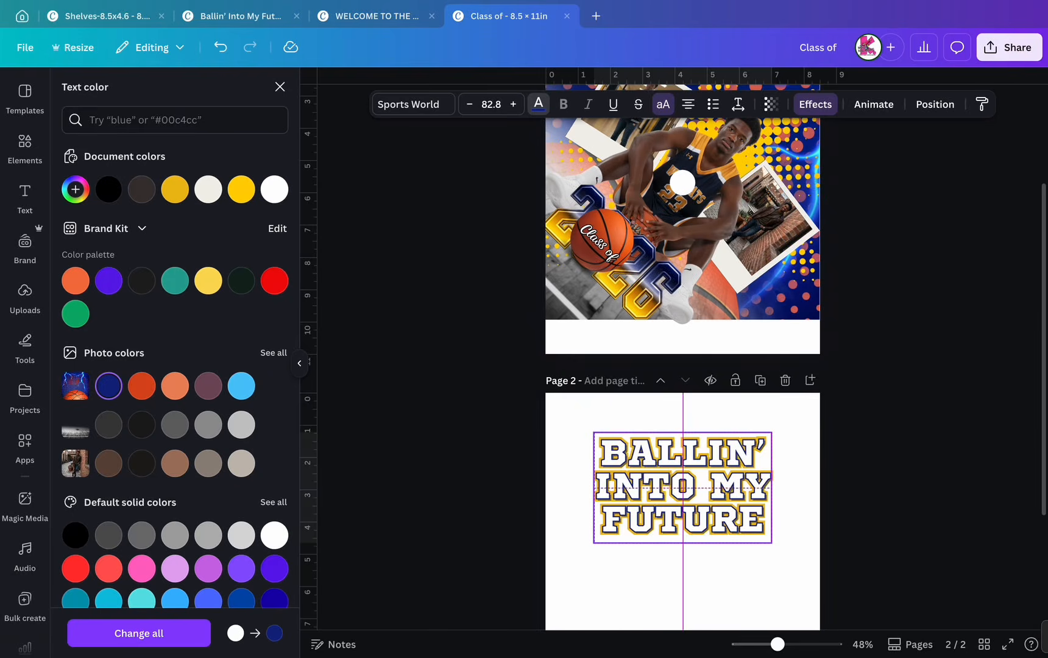
pyautogui.click(815, 104)
pyautogui.moveTo(114, 196); pyautogui.dragTo(125, 196)
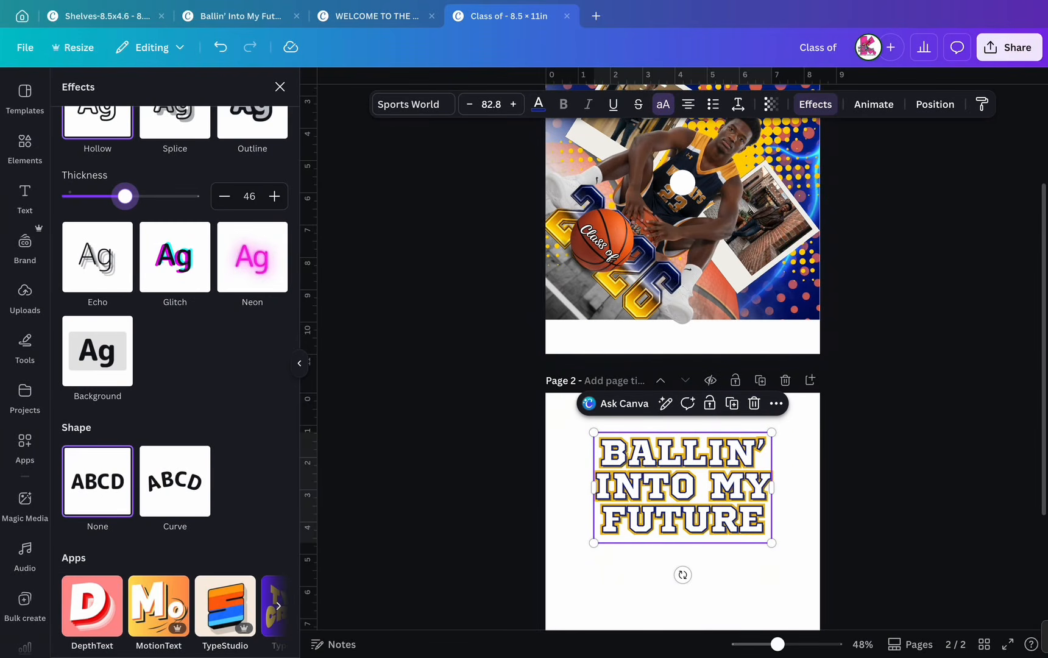
# Group the stacked heading layers and move the group to the upper-right area of the page 1 artwork.
pyautogui.moveTo(866, 437); pyautogui.dragTo(761, 486)
pyautogui.click(649, 403)
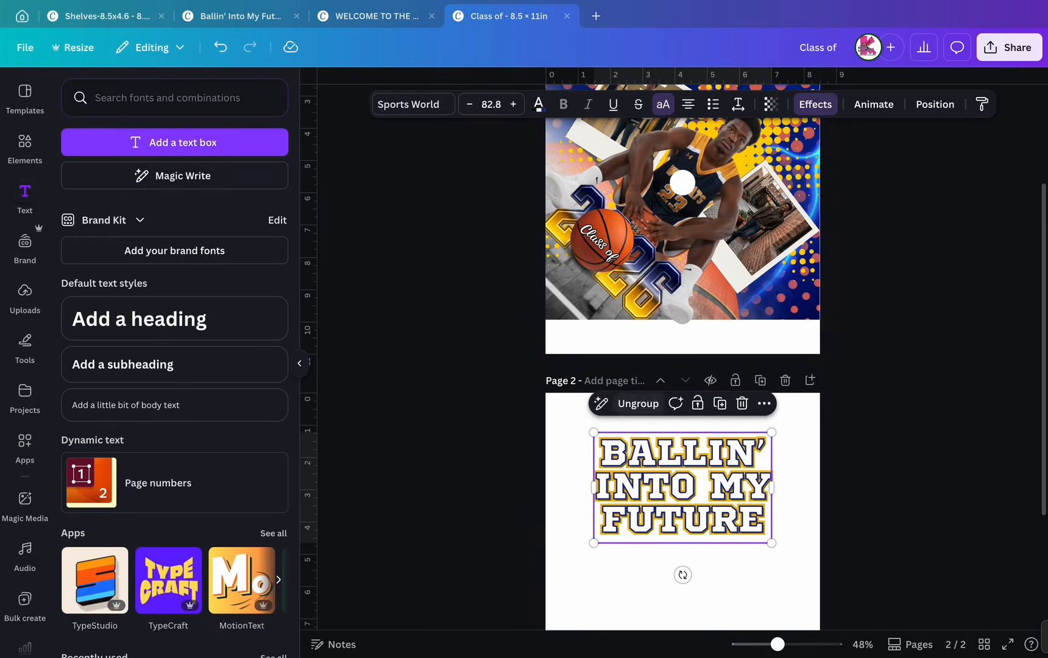
pyautogui.moveTo(665, 457); pyautogui.dragTo(685, 234)
pyautogui.scroll(3, 685, 244)
pyautogui.moveTo(701, 414); pyautogui.dragTo(733, 267)
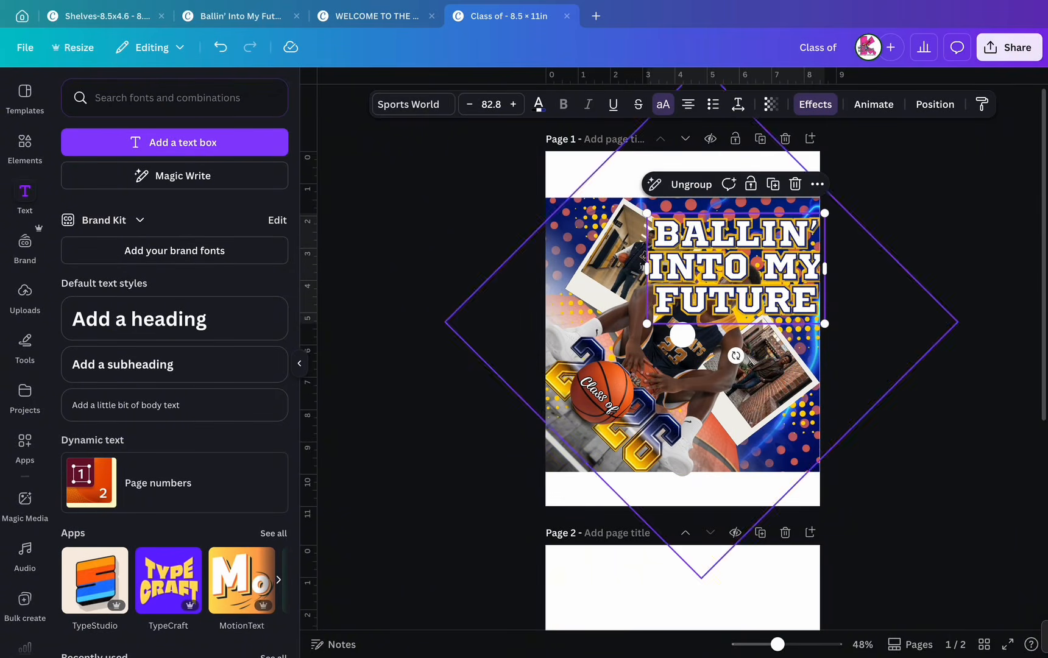
# Rotate the heading group to 45° and shrink it to size 58.6 in the artwork's upper-right corner.
pyautogui.moveTo(736, 355); pyautogui.dragTo(683, 333)
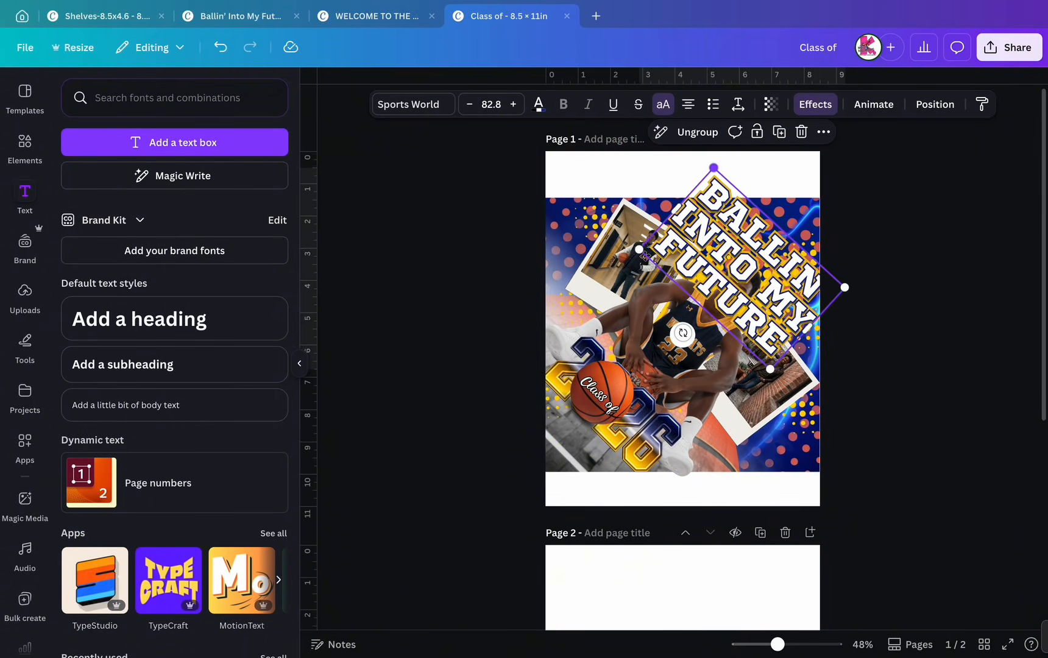
pyautogui.moveTo(714, 167); pyautogui.dragTo(722, 197)
pyautogui.moveTo(753, 268)
pyautogui.mouseDown()
pyautogui.moveTo(764, 252)
pyautogui.moveTo(757, 263)
pyautogui.mouseUp()
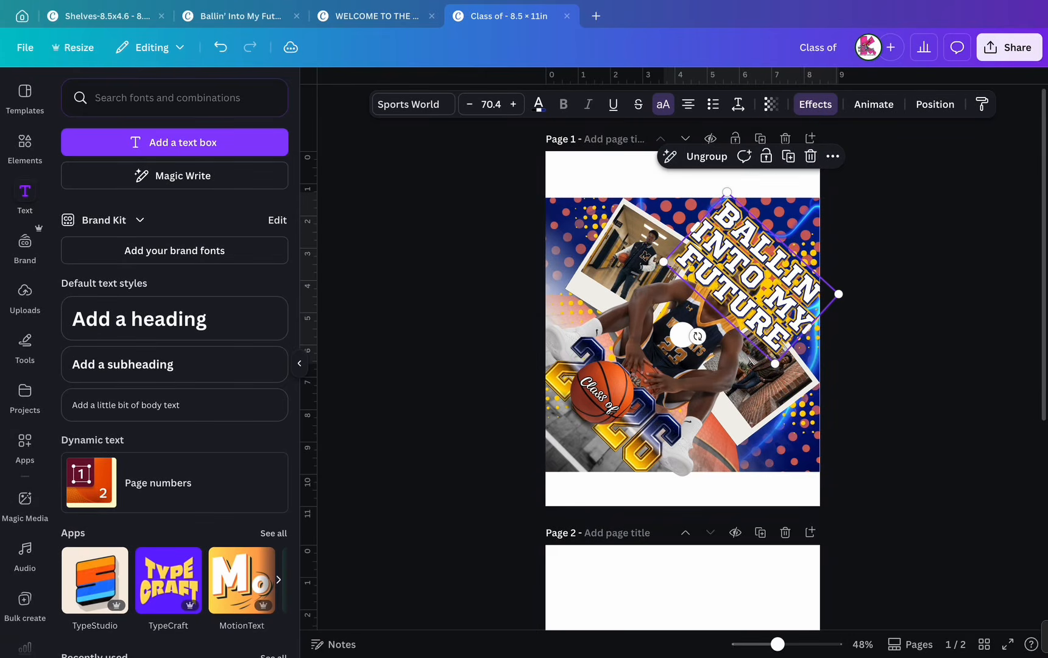
pyautogui.moveTo(775, 364); pyautogui.dragTo(768, 334)
pyautogui.moveTo(752, 276); pyautogui.dragTo(755, 280)
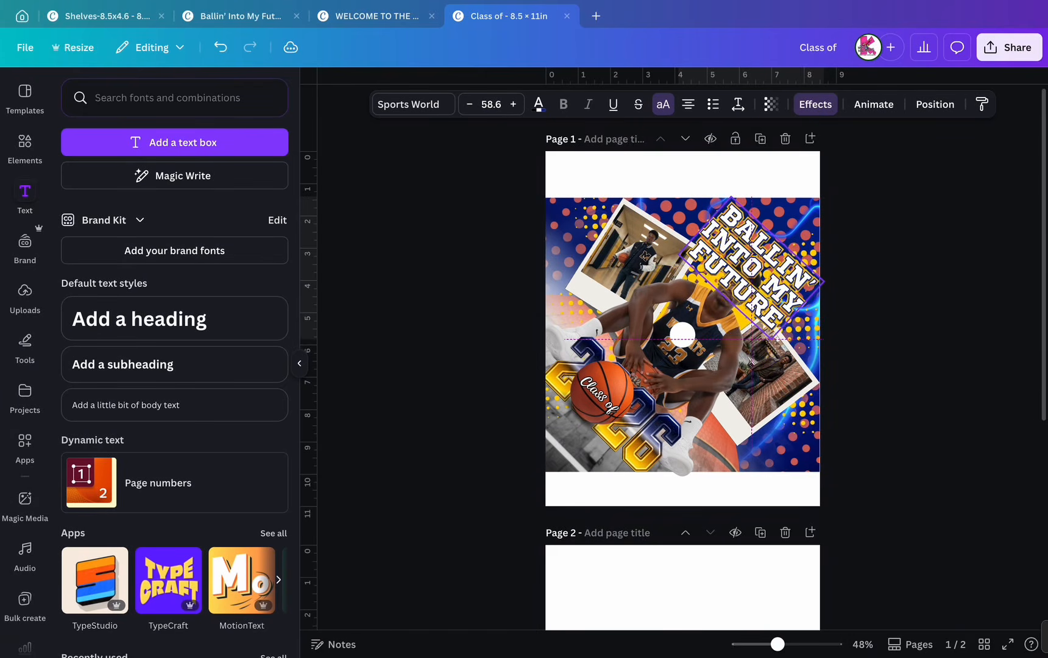
pyautogui.scroll(5, 756, 289)
pyautogui.moveTo(732, 321); pyautogui.dragTo(731, 318)
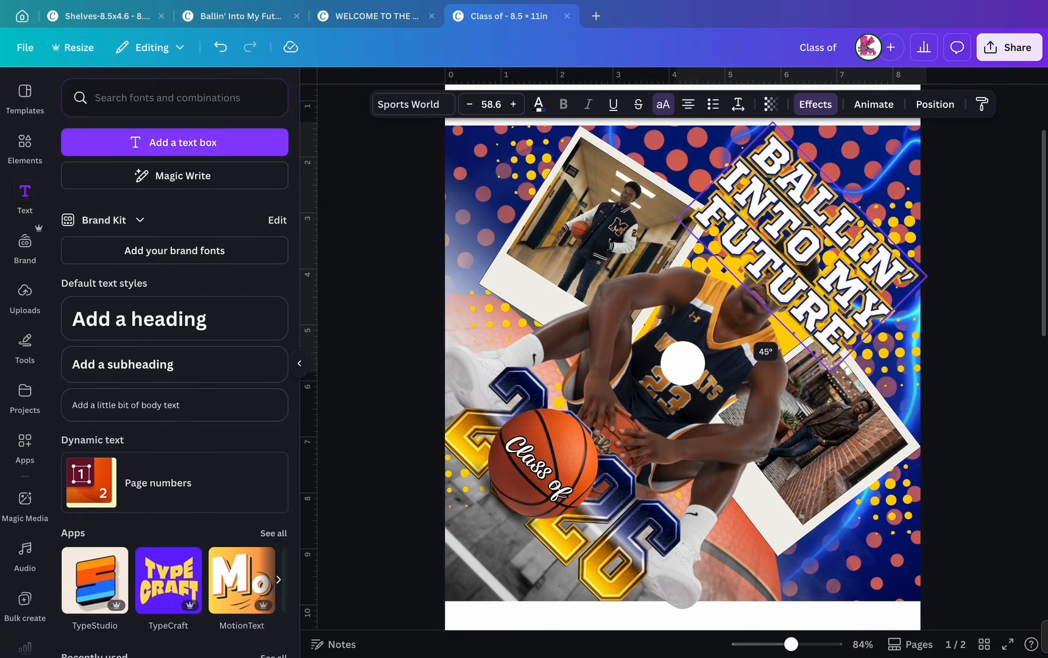
# Send the heading group backward behind the player cutout, and shrink it to size 51.9 in the upper-right corner.
pyautogui.click(935, 104)
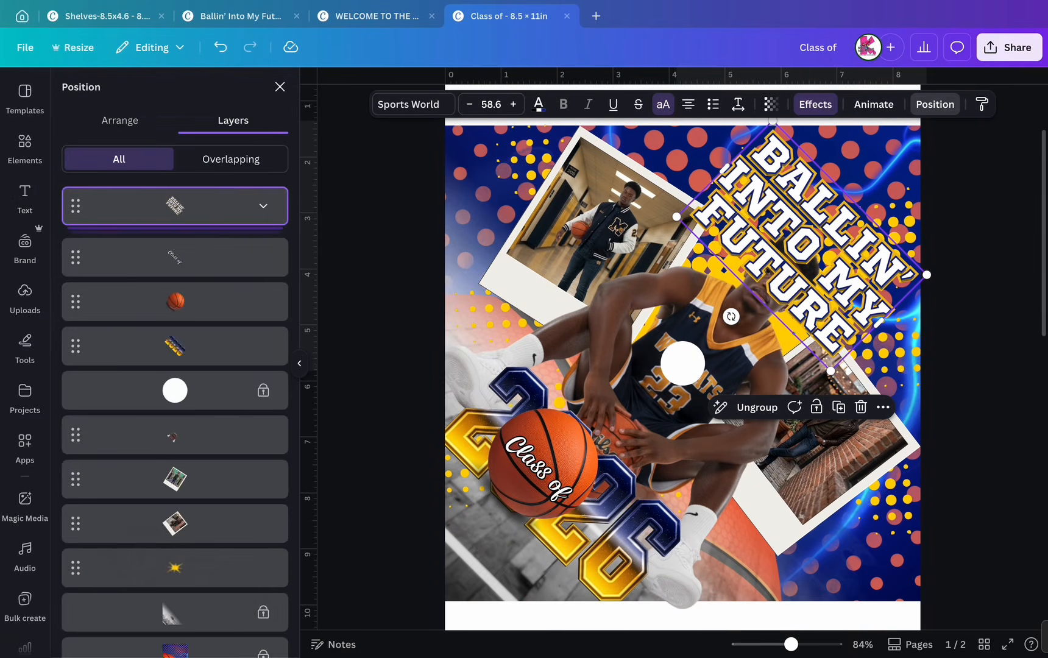
pyautogui.click(120, 120)
pyautogui.click(228, 158)
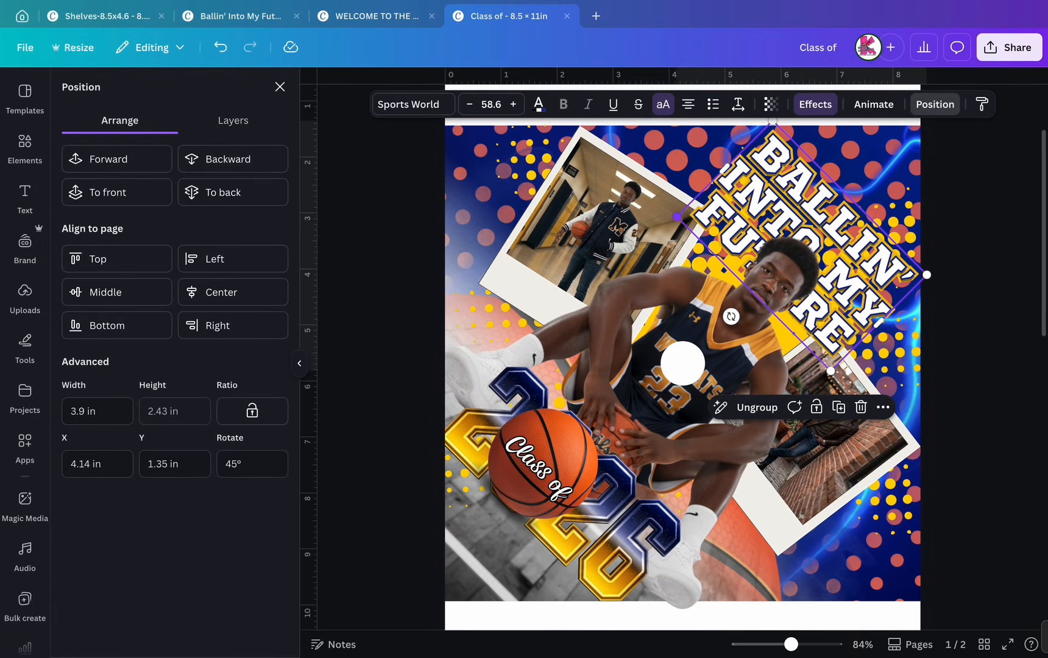
pyautogui.moveTo(677, 217); pyautogui.dragTo(705, 224)
pyautogui.moveTo(792, 210)
pyautogui.mouseDown()
pyautogui.moveTo(802, 182)
pyautogui.moveTo(798, 192)
pyautogui.mouseUp()
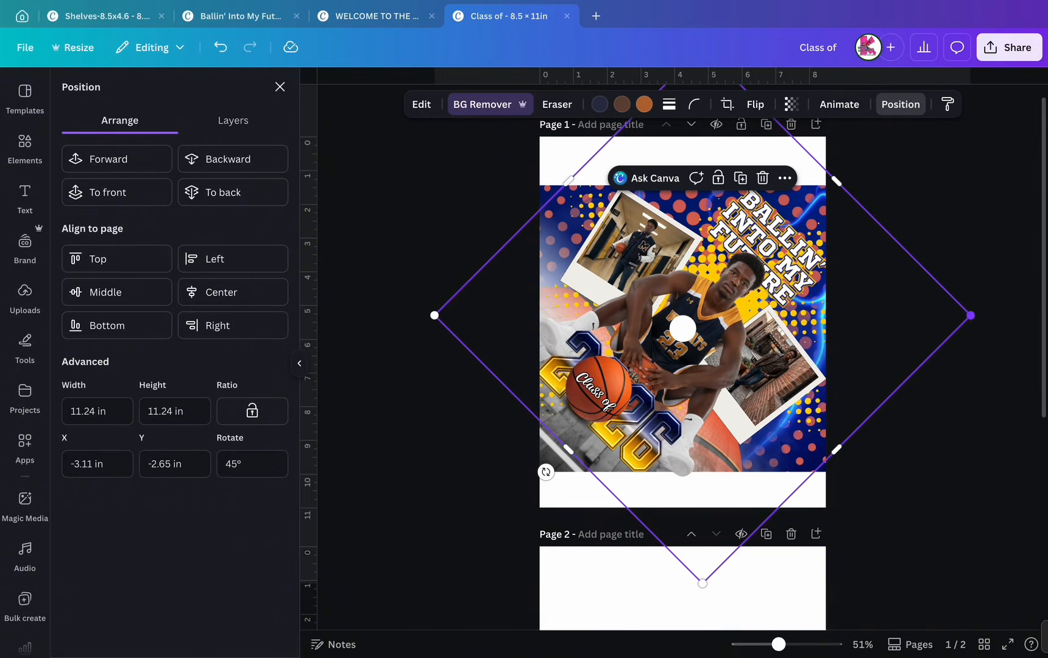
# Slightly shrink and reposition the seated player cutout on page 1.
pyautogui.moveTo(971, 315); pyautogui.dragTo(951, 315)
pyautogui.moveTo(682, 328); pyautogui.dragTo(685, 332)
pyautogui.click(914, 439)
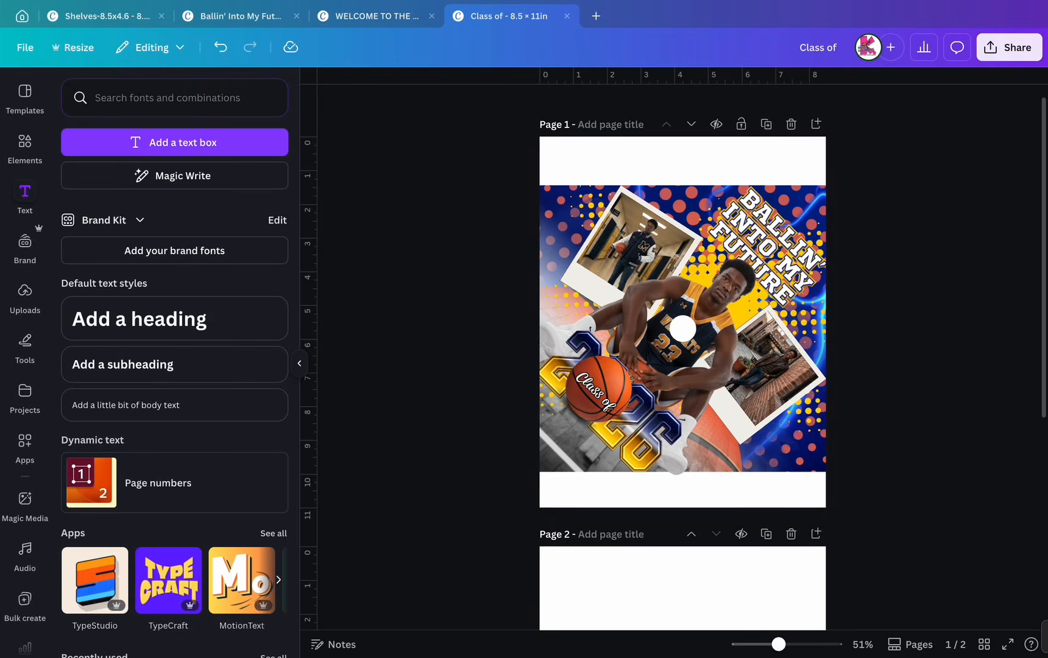
# Nudge the heading group inward so the text sits within page 1's right edge.
pyautogui.scroll(5, 721, 247)
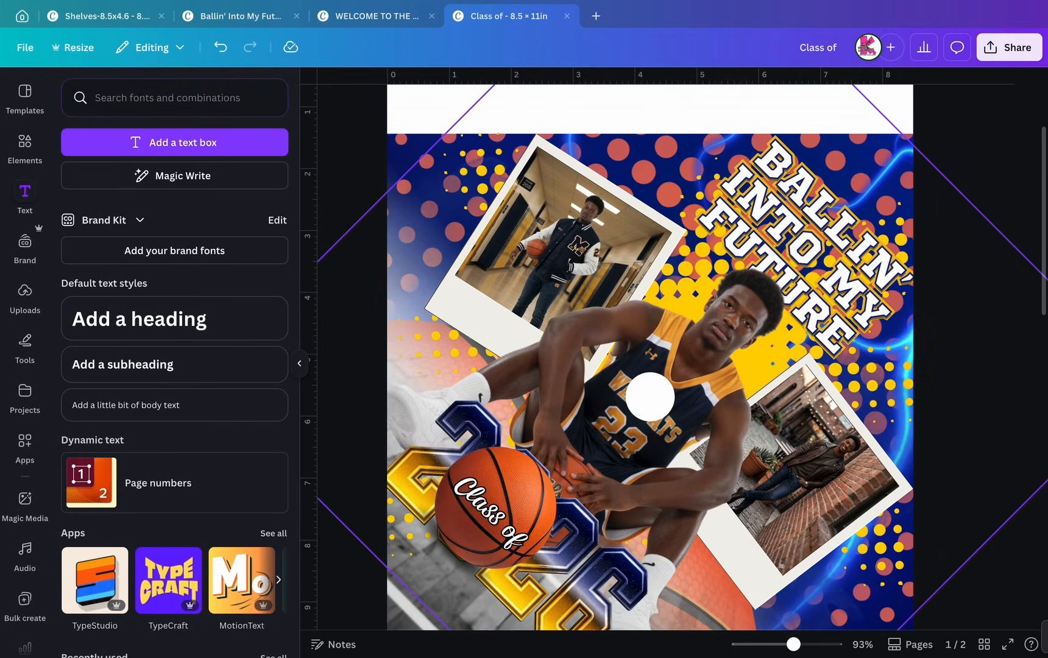
pyautogui.click(725, 256)
pyautogui.moveTo(858, 230); pyautogui.dragTo(838, 236)
pyautogui.scroll(-5, 838, 236)
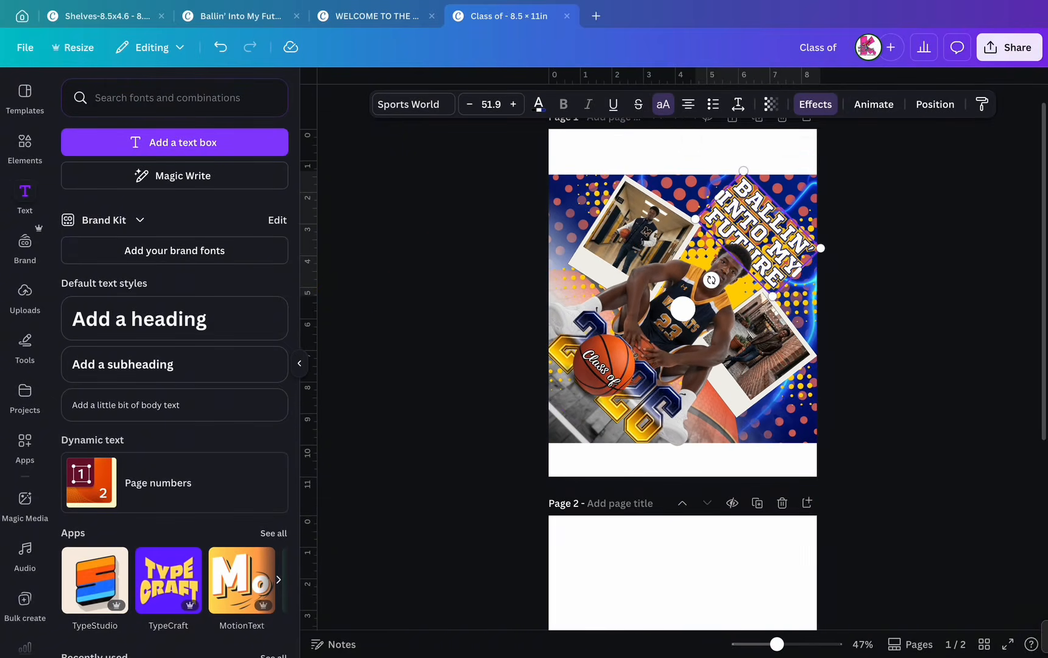
# Try enlarging the seated player cutout, and undo the resize.
pyautogui.click(682, 308)
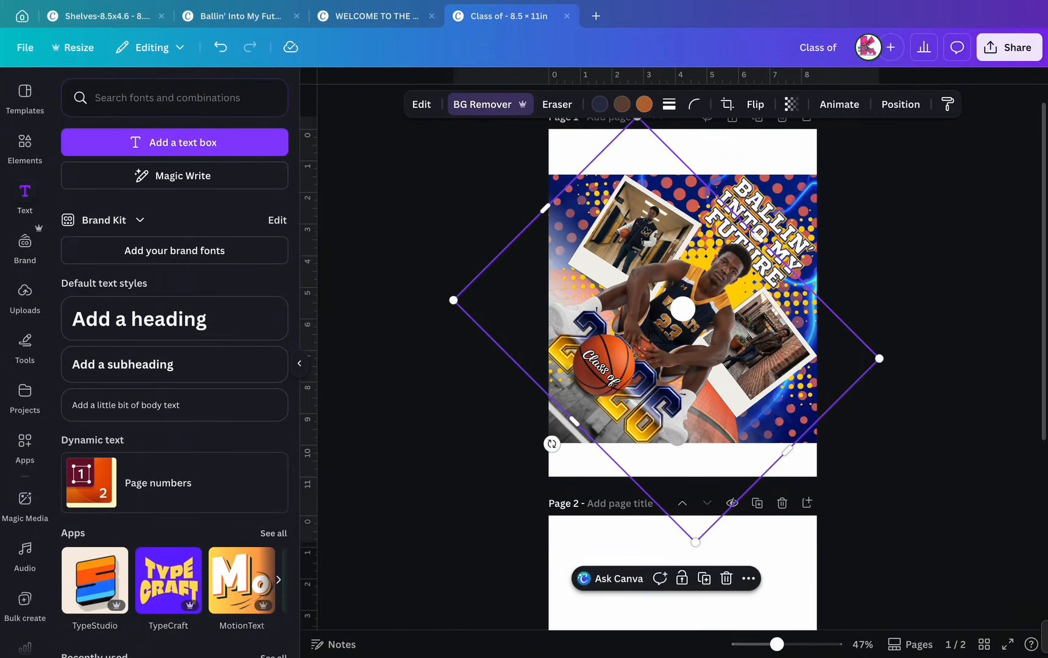
pyautogui.moveTo(453, 300); pyautogui.dragTo(432, 297)
pyautogui.click(221, 48)
# Select the yellow halftone burst layer, enlarge it slightly and shift it down and to the left behind the photos.
pyautogui.click(901, 104)
pyautogui.click(233, 120)
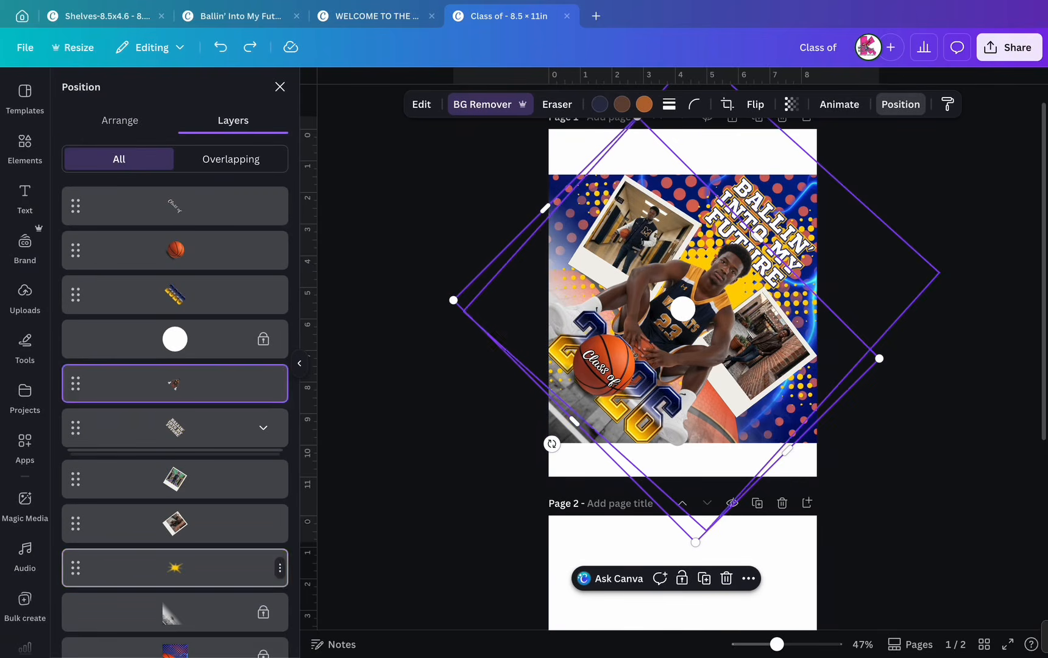
pyautogui.click(175, 568)
pyautogui.moveTo(463, 312); pyautogui.dragTo(440, 313)
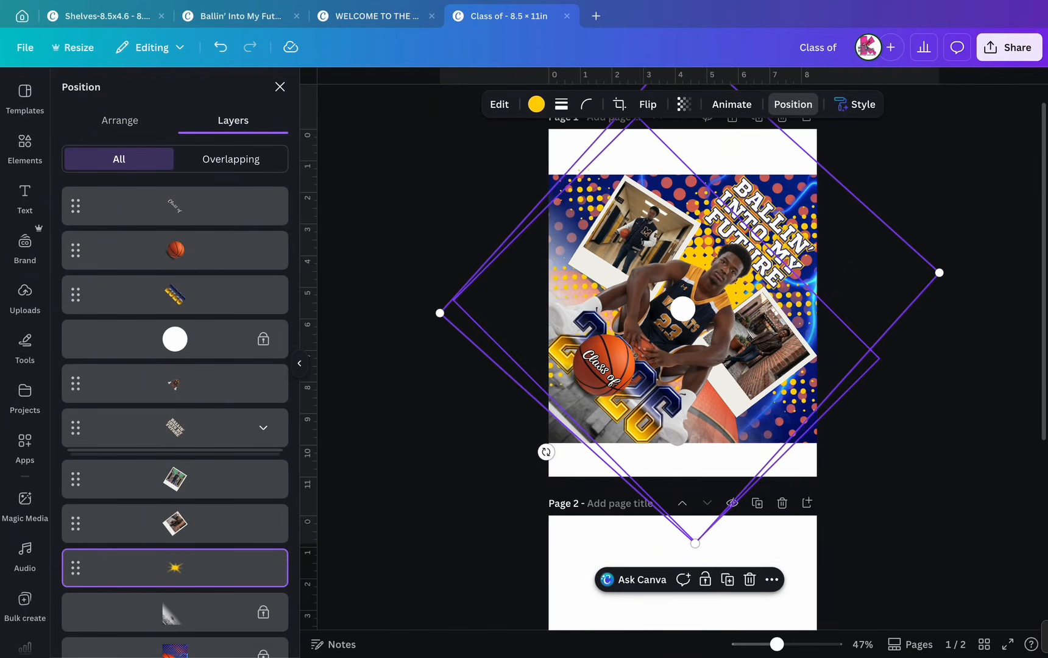
pyautogui.moveTo(600, 293)
pyautogui.mouseDown()
pyautogui.moveTo(605, 309)
pyautogui.moveTo(592, 309)
pyautogui.mouseUp()
pyautogui.click(390, 365)
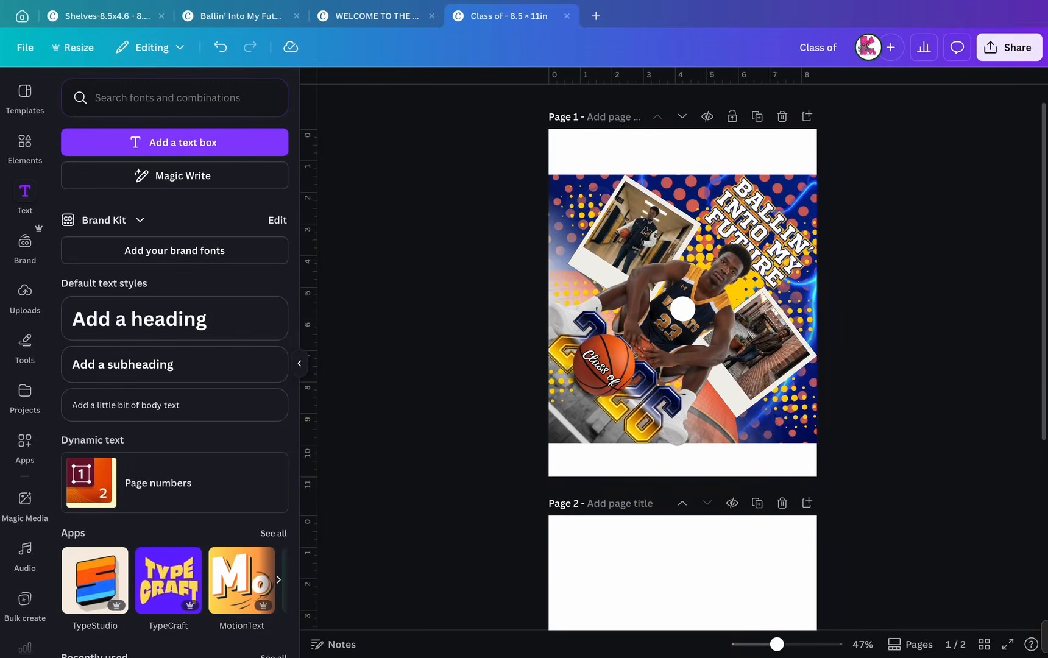
# Delete the empty page 2 from the design.
pyautogui.scroll(-3, 395, 327)
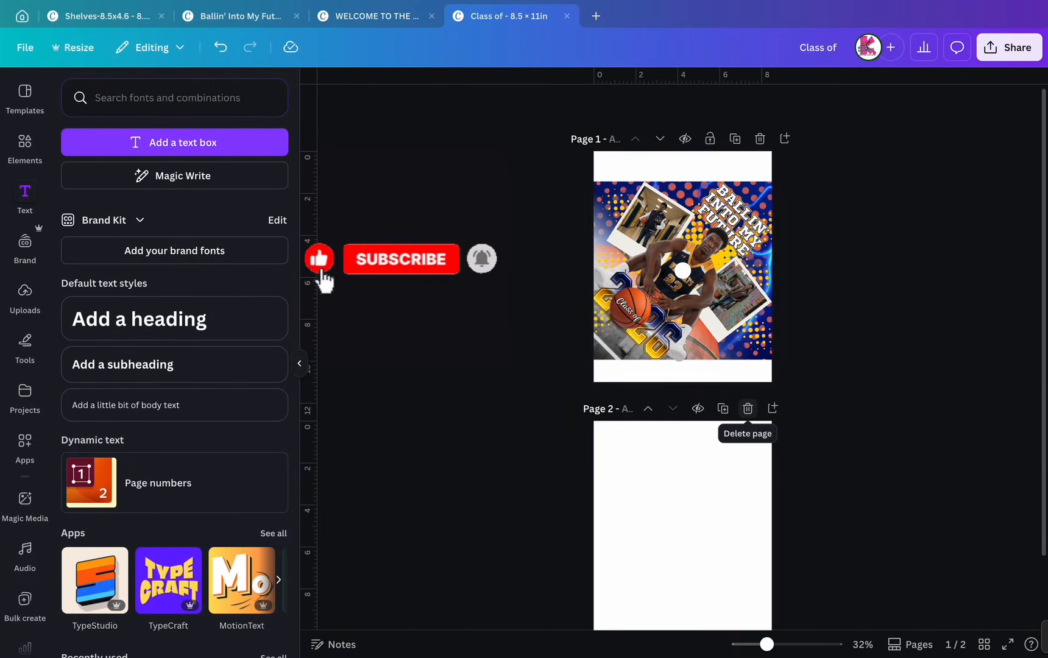
pyautogui.click(748, 409)
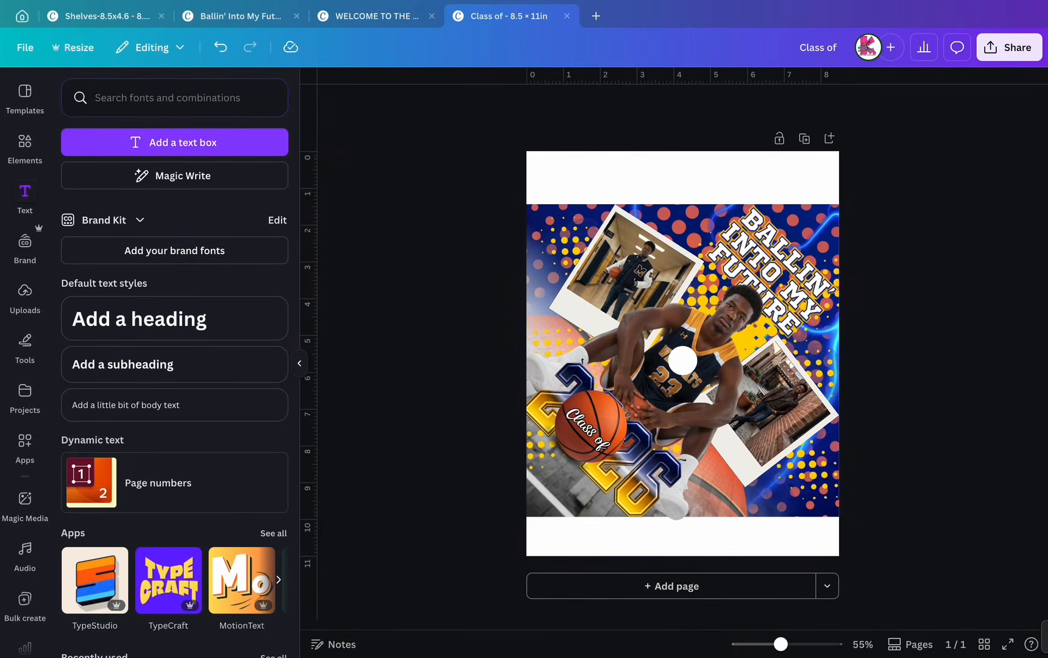
pyautogui.moveTo(1022, 638)
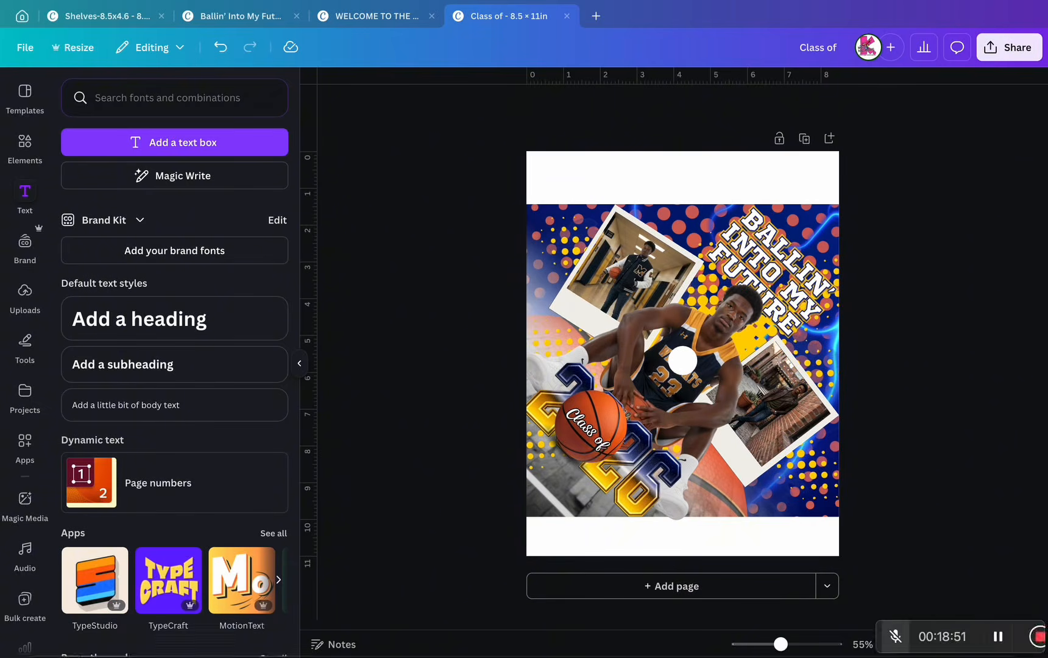